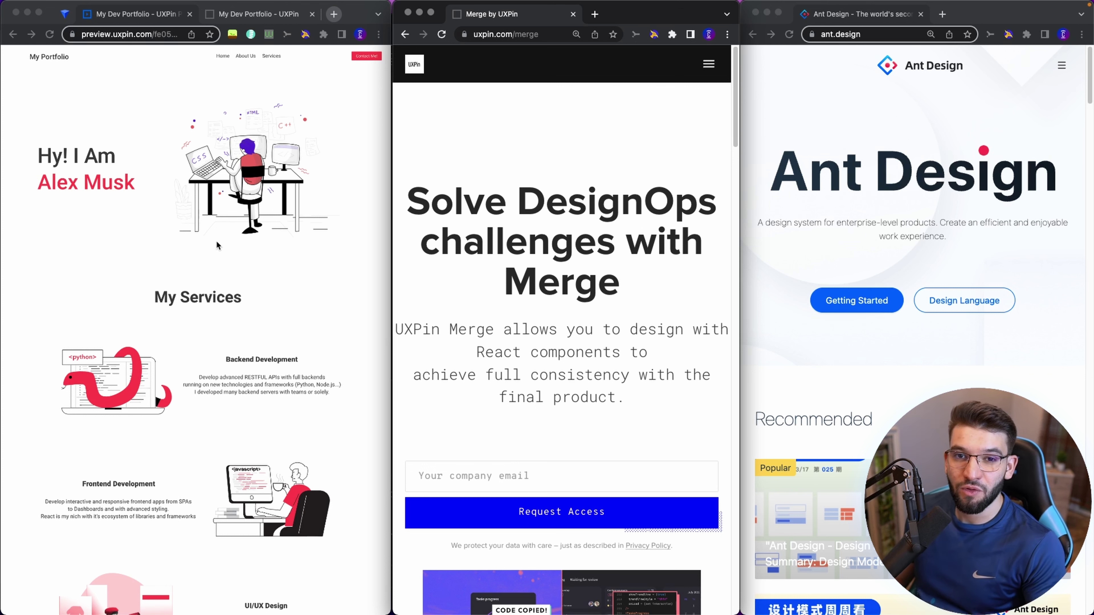
# - Switch to the My Dev Portfolio editor and place an Ant Design Button component on the canvas
pyautogui.hotkey('ctrl', 'Tab')
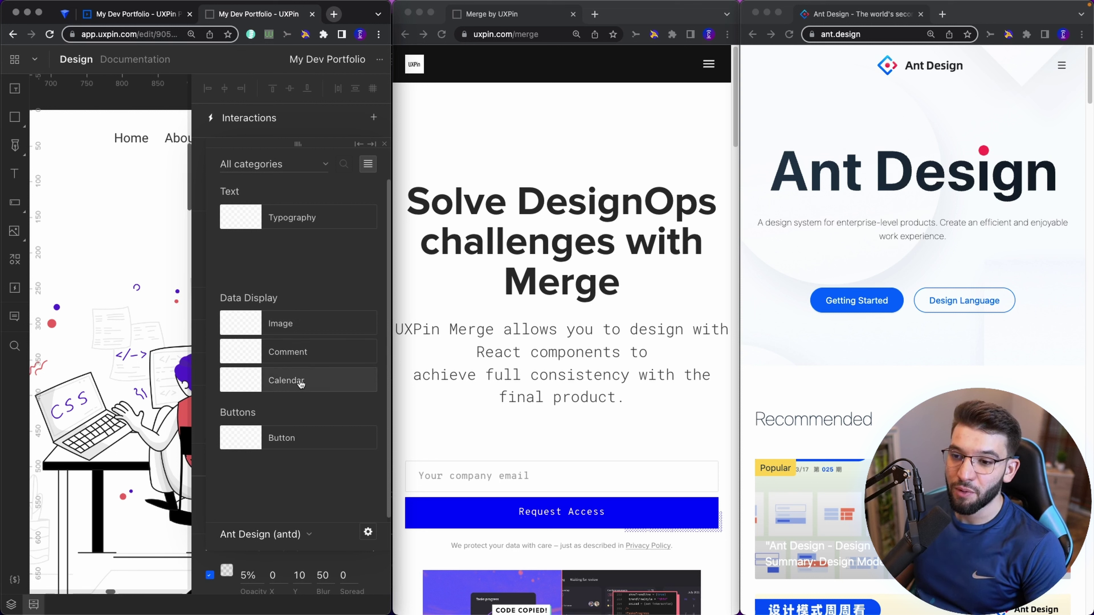
pyautogui.moveTo(287, 431); pyautogui.dragTo(117, 268)
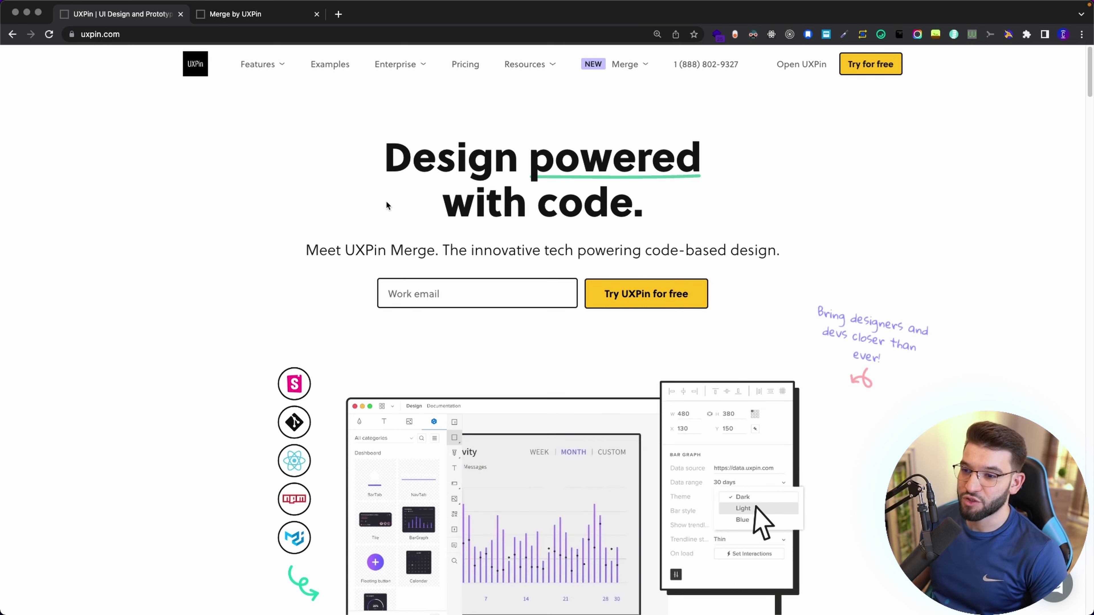
# - Look over the UXPin homepage and examine the Merge product page, including its sections on syncing and designing with React components
pyautogui.moveTo(285, 57)
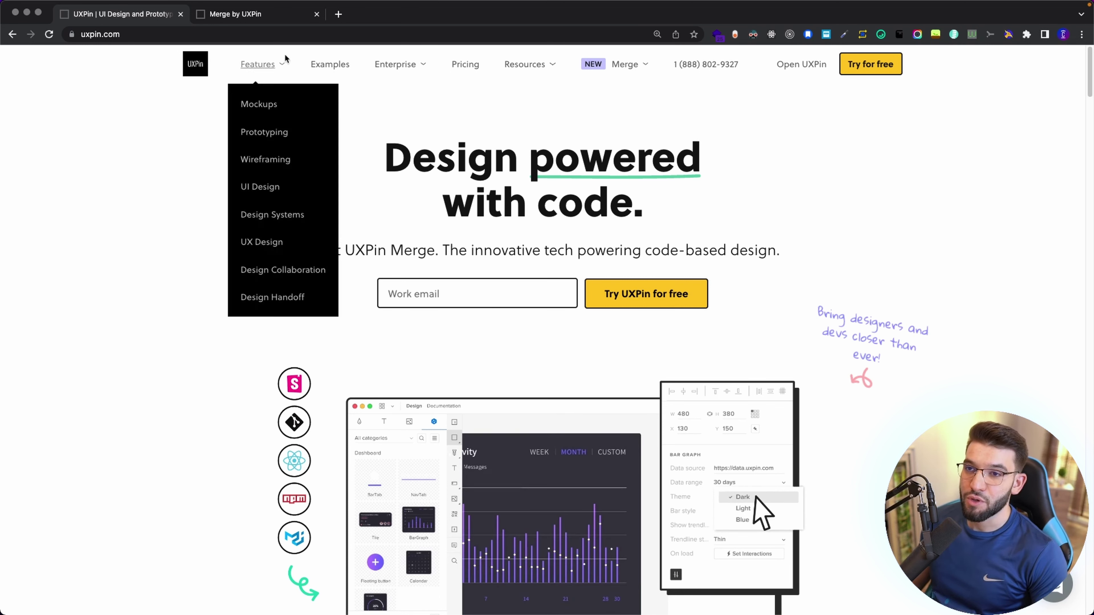
pyautogui.hotkey('ctrl', 'Tab')
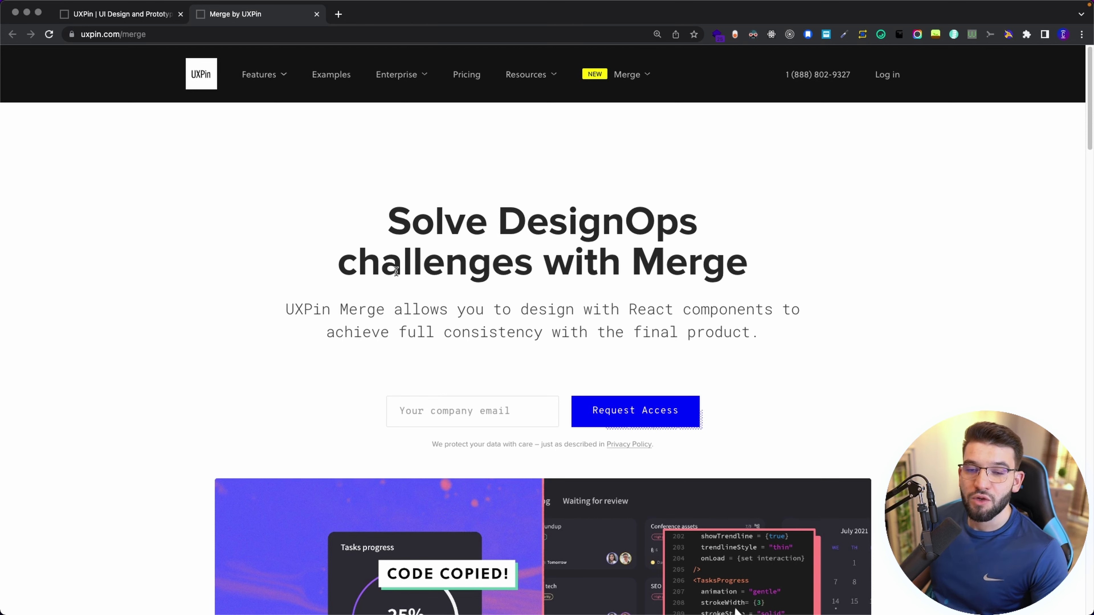
pyautogui.scroll(-15, 352, 347)
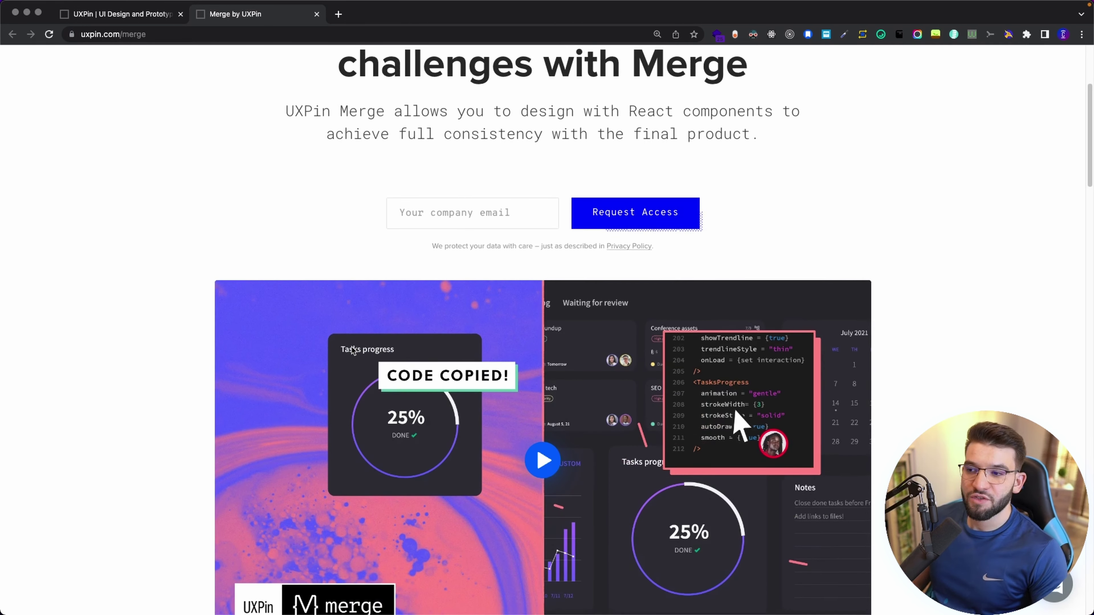
pyautogui.scroll(-13, 354, 348)
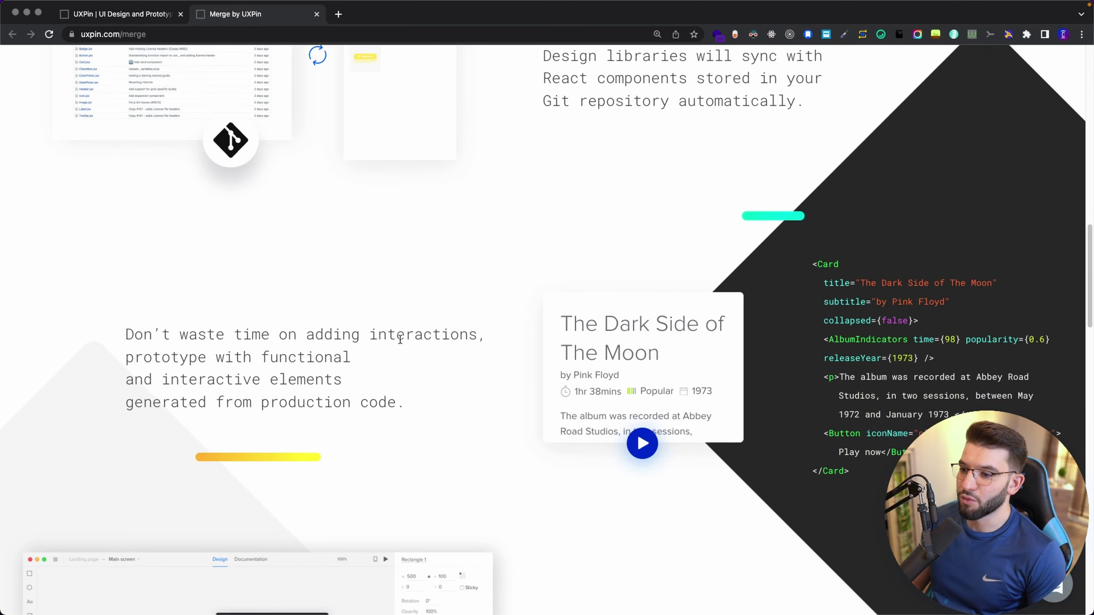
pyautogui.scroll(-20, 400, 344)
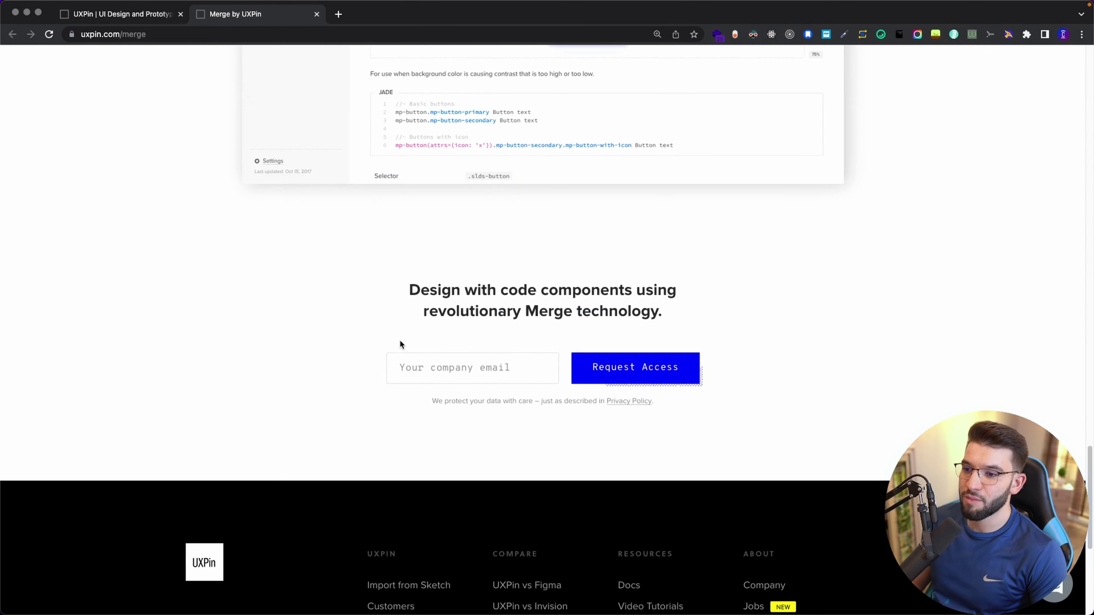
pyautogui.scroll(20, 400, 343)
pyautogui.scroll(19, 399, 340)
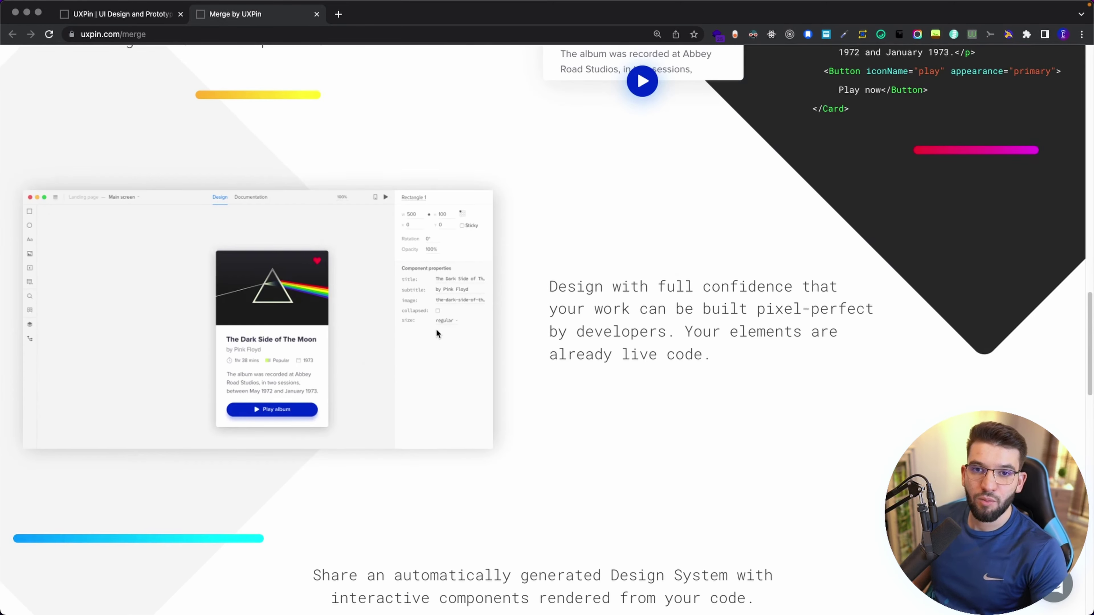
pyautogui.scroll(3, 468, 321)
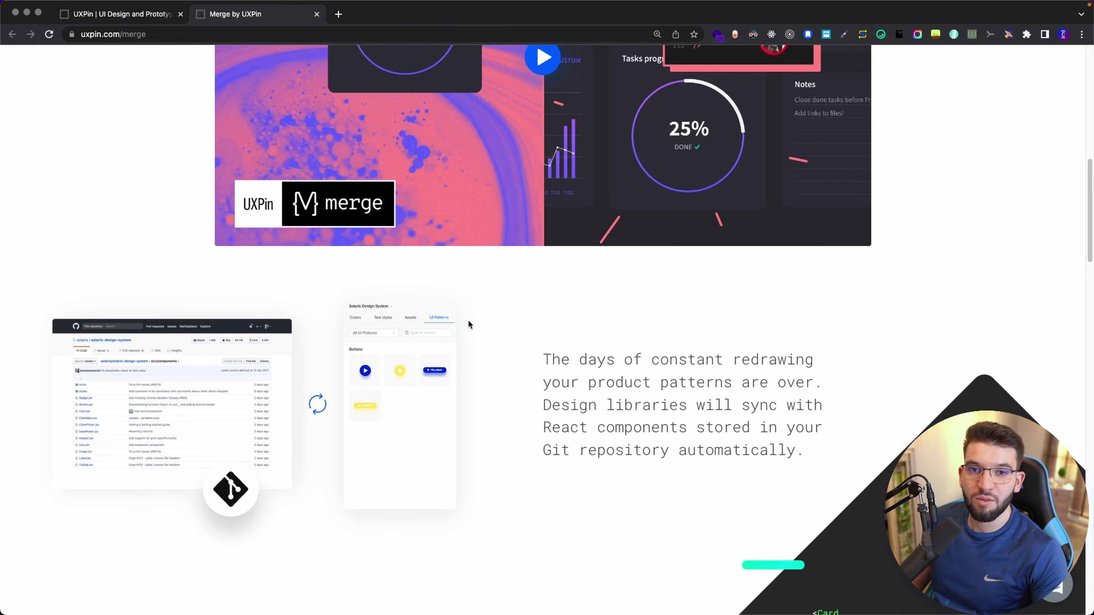
pyautogui.scroll(2, 468, 321)
pyautogui.scroll(3, 468, 323)
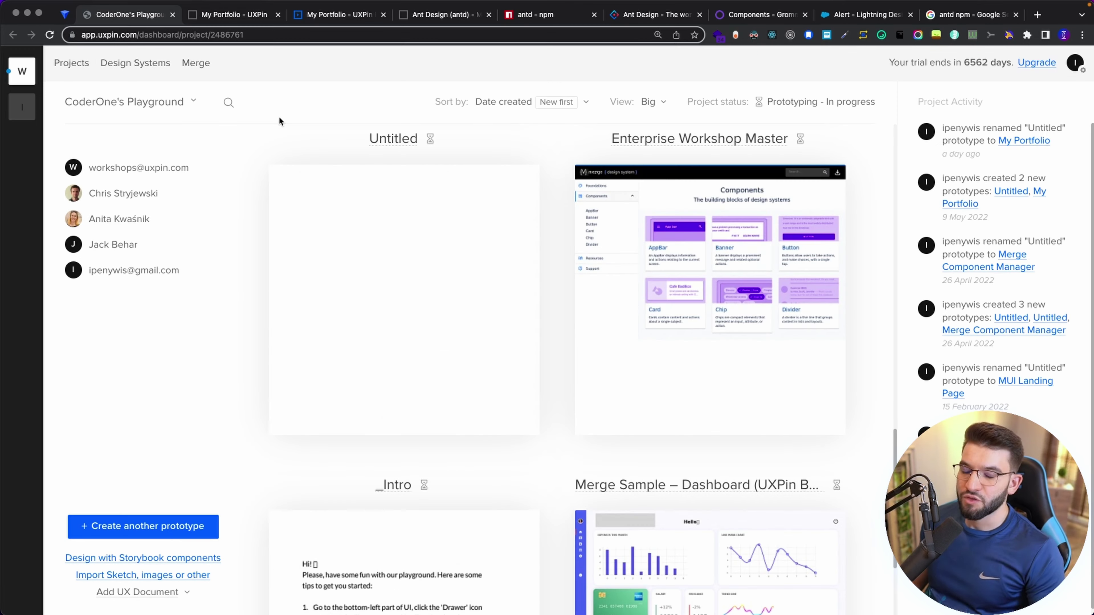
# - Create a new prototype named My Dev Portfolio in the playground project and review its available design libraries
pyautogui.moveTo(329, 152)
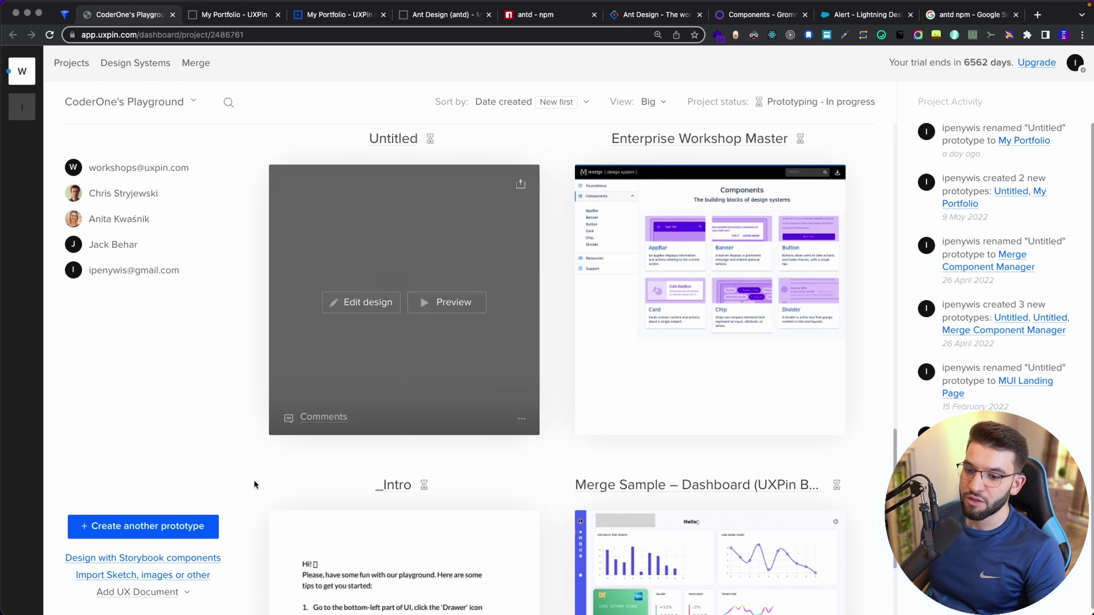
pyautogui.click(134, 526)
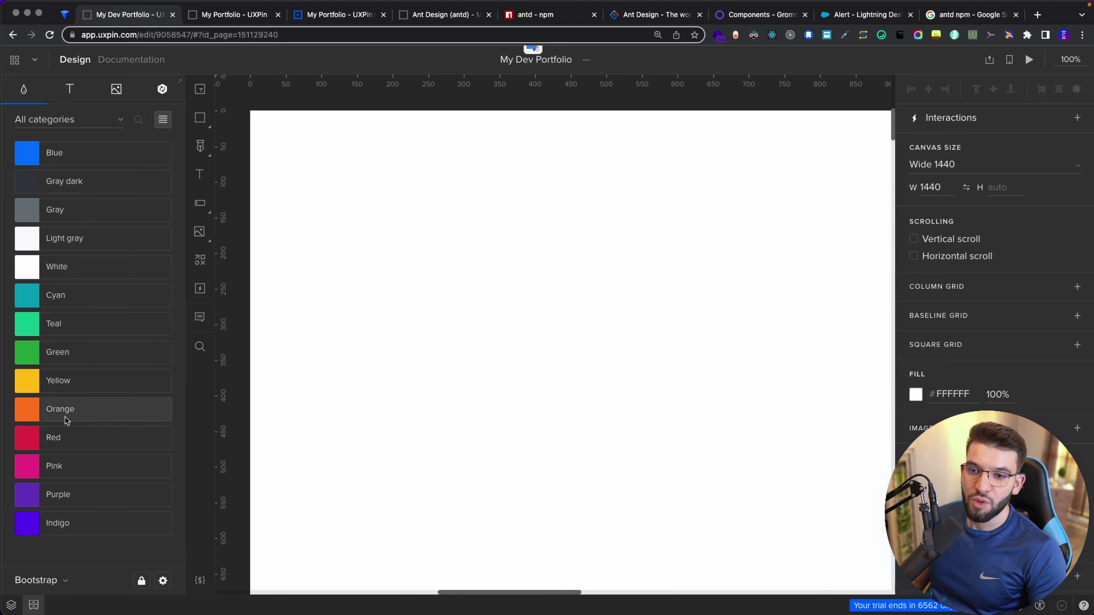
pyautogui.click(46, 582)
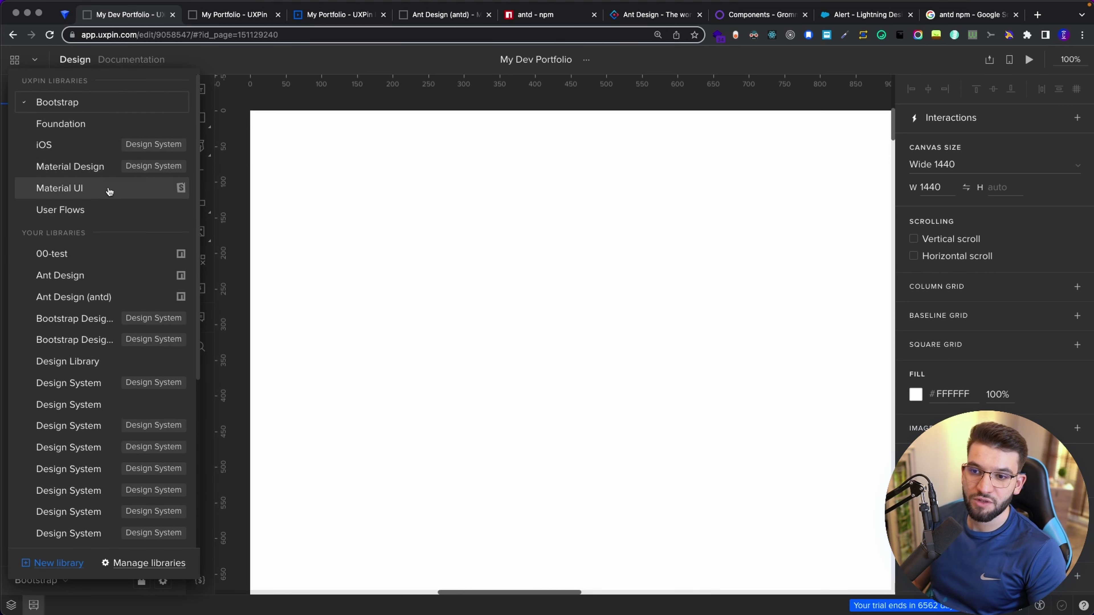
pyautogui.click(316, 361)
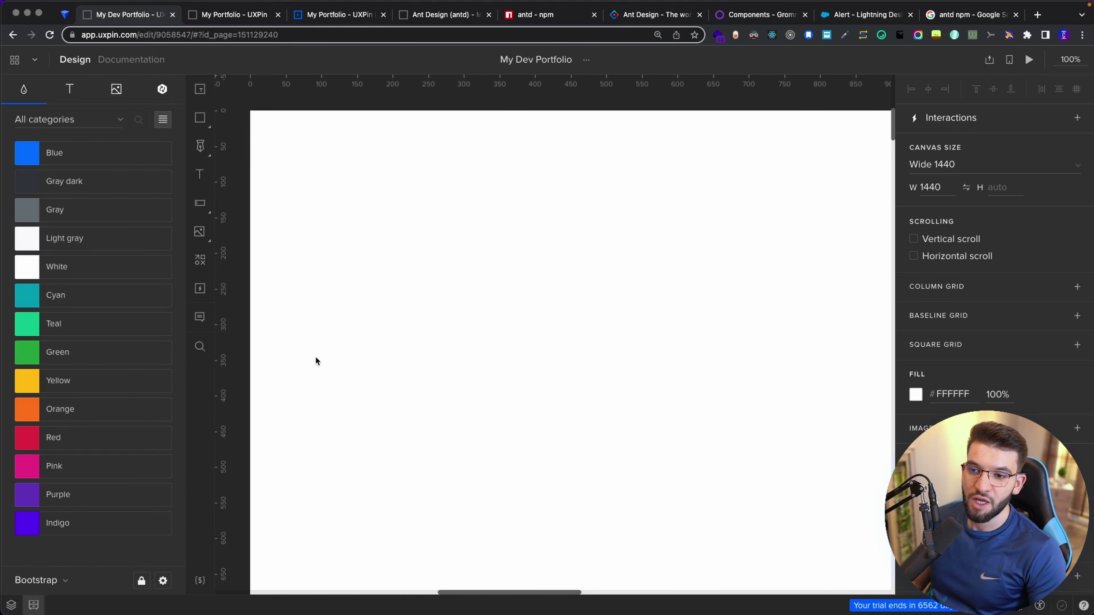
# - Examine the Ant Design homepage, the Grommet components overview and the Salesforce Lightning Alert page as example component libraries
pyautogui.click(637, 18)
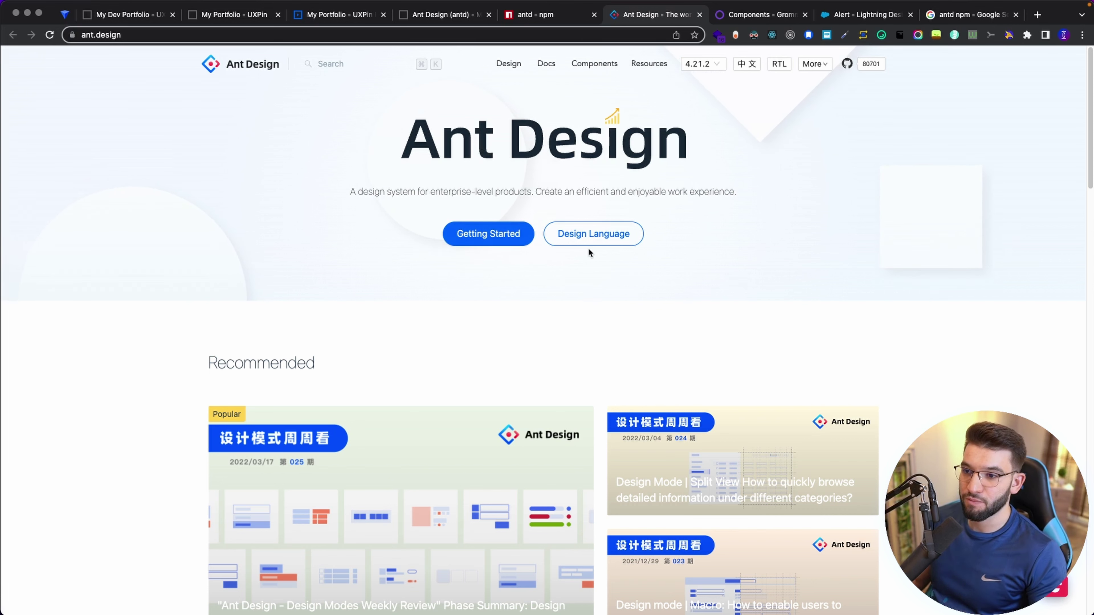
pyautogui.scroll(-2, 610, 277)
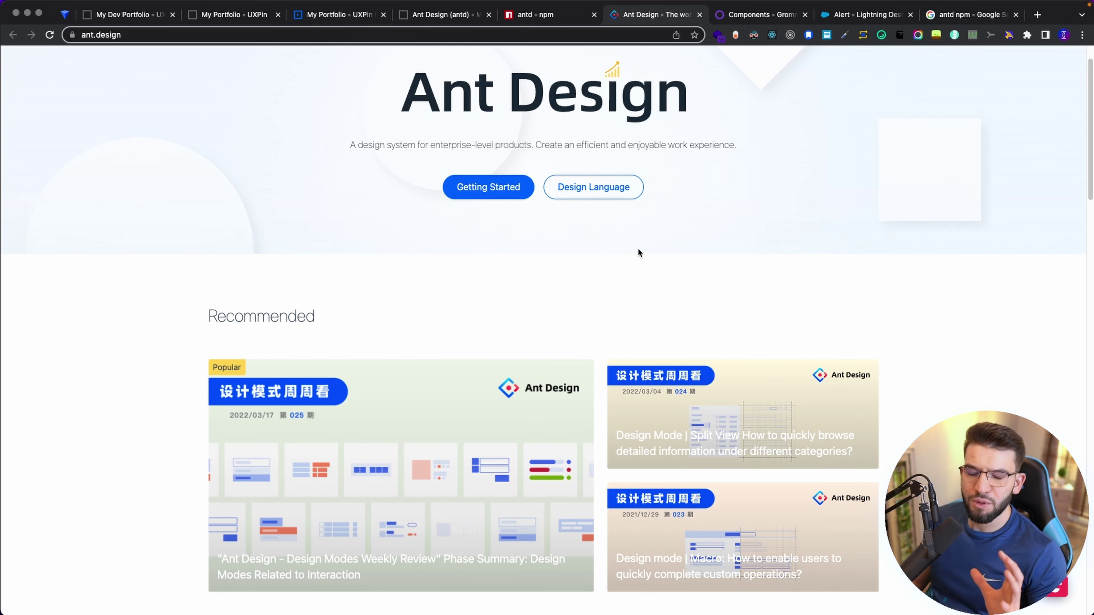
pyautogui.scroll(-2, 637, 249)
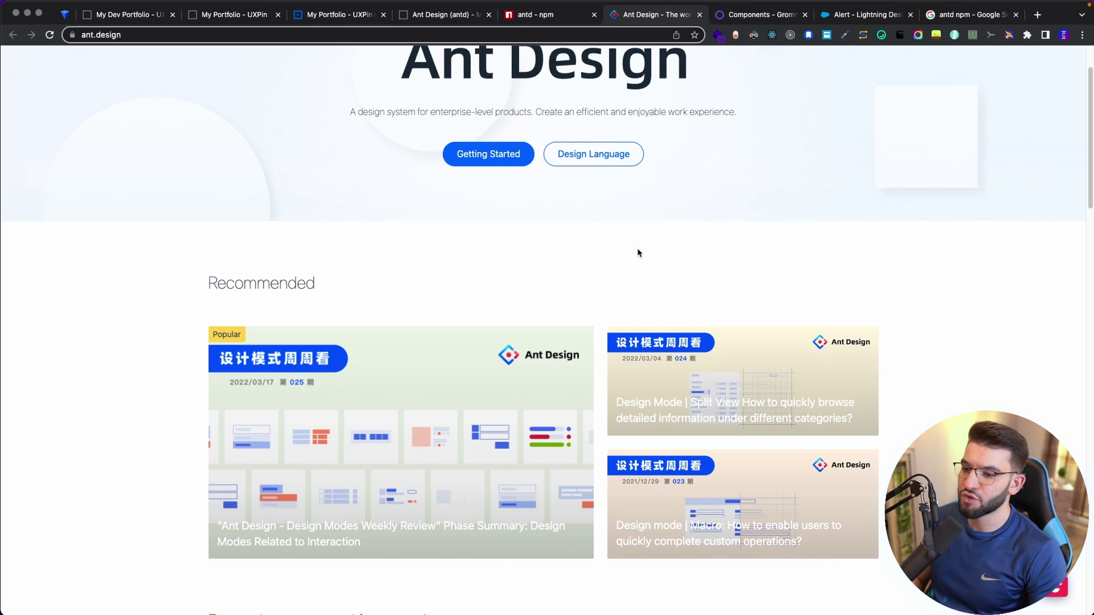
pyautogui.scroll(3, 638, 252)
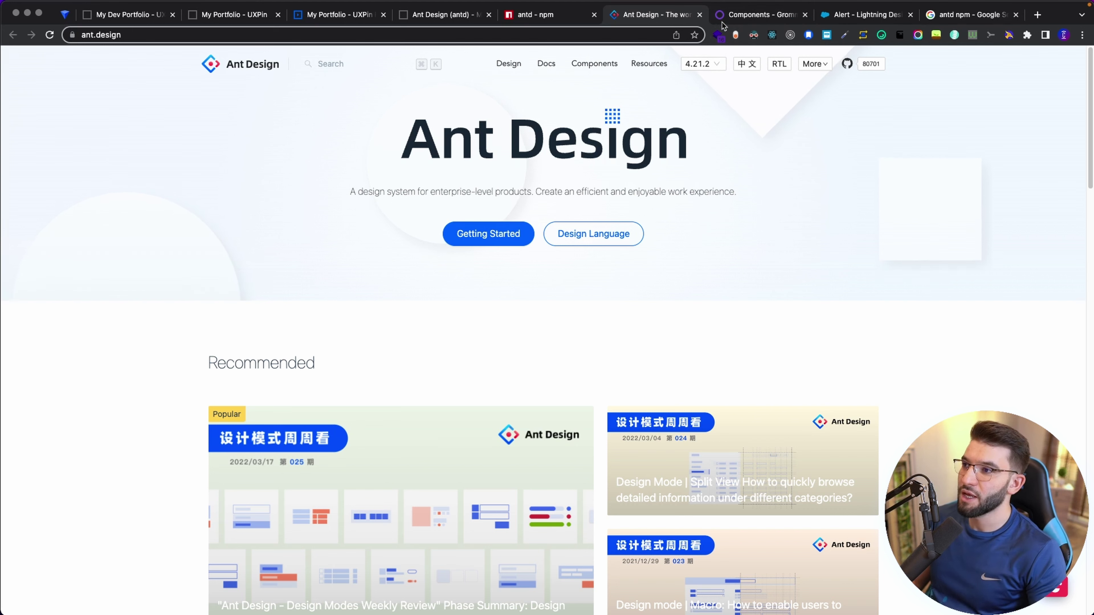
pyautogui.click(740, 17)
pyautogui.scroll(-5, 398, 443)
pyautogui.scroll(5, 453, 359)
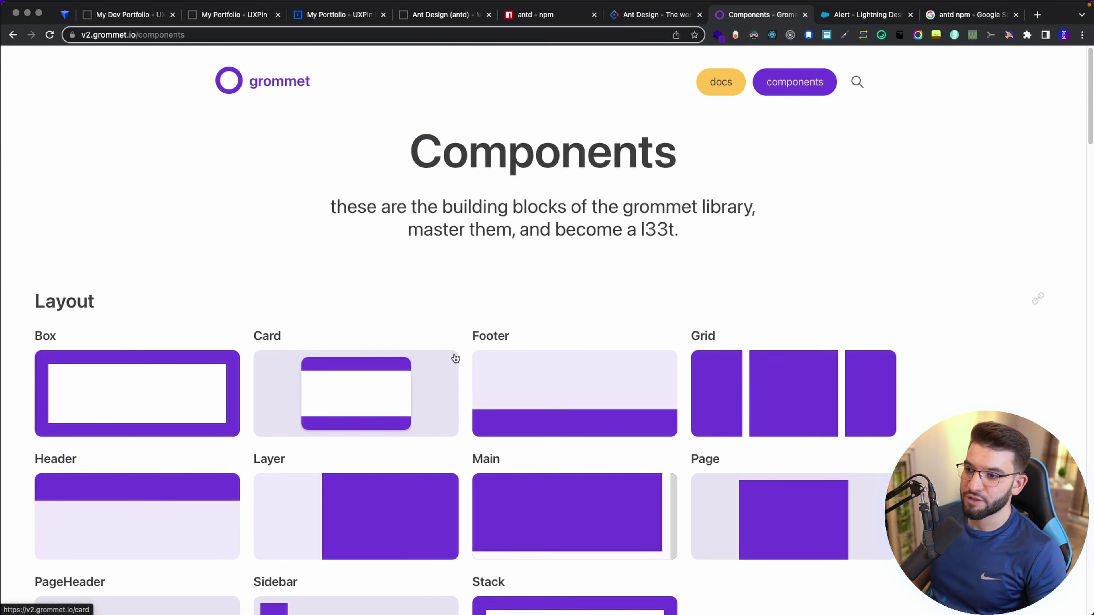
pyautogui.scroll(-1, 454, 359)
pyautogui.click(866, 15)
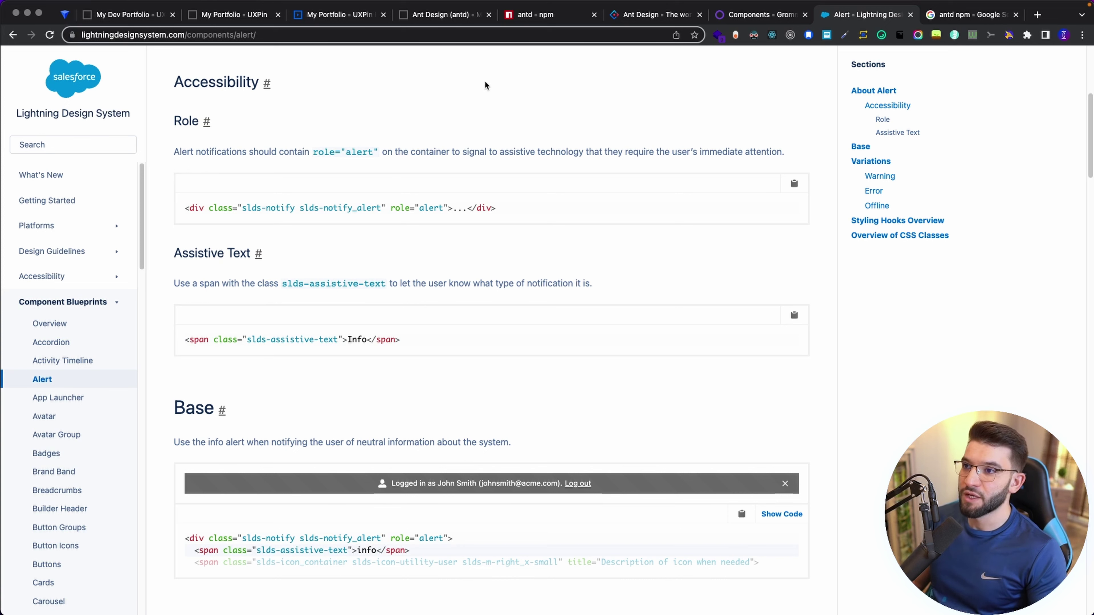
# - Check the antd package name on its npm page and return to the My Dev Portfolio editor
pyautogui.click(536, 16)
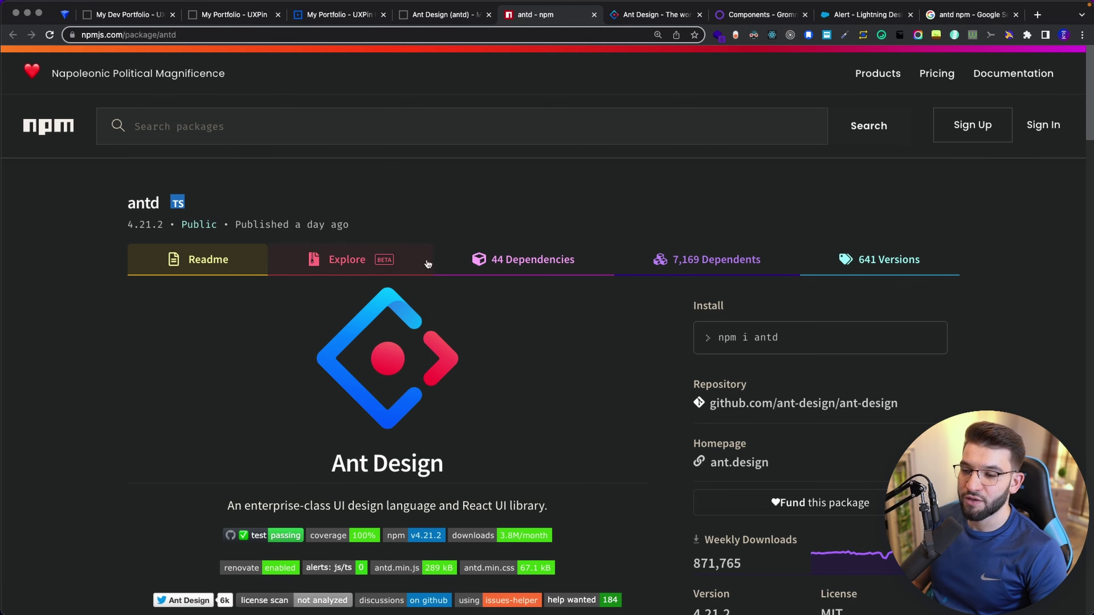
pyautogui.scroll(-1, 542, 348)
pyautogui.click(718, 320)
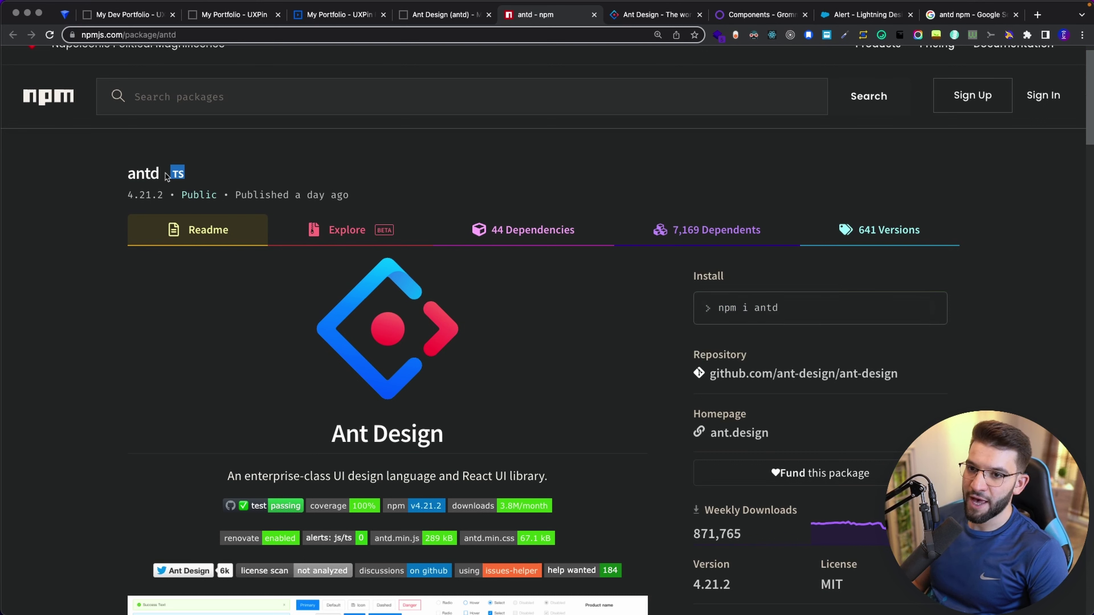
pyautogui.doubleClick(148, 168)
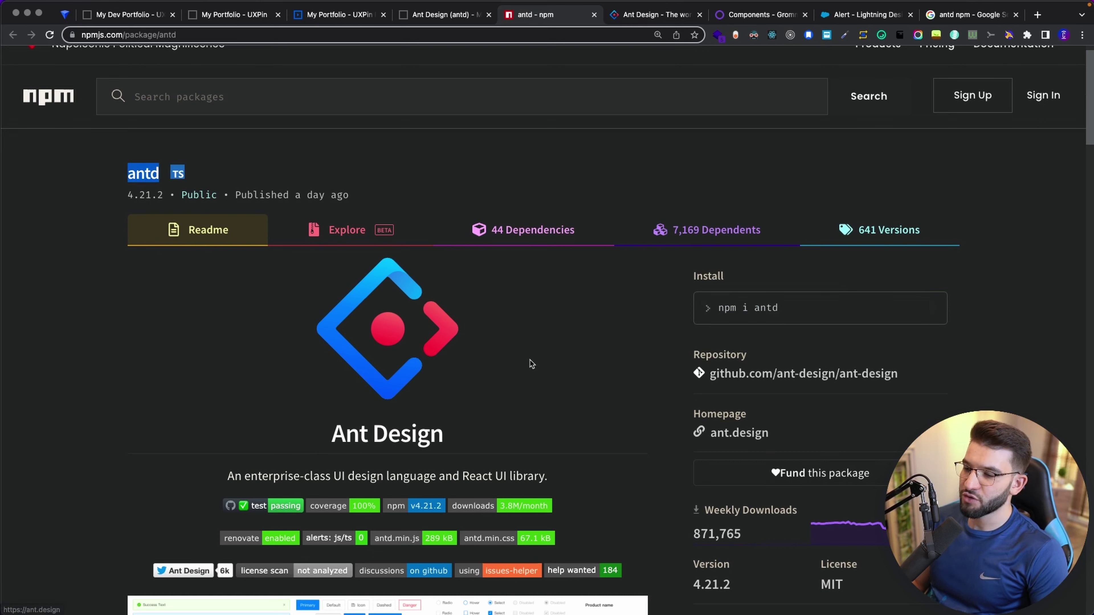
pyautogui.click(123, 16)
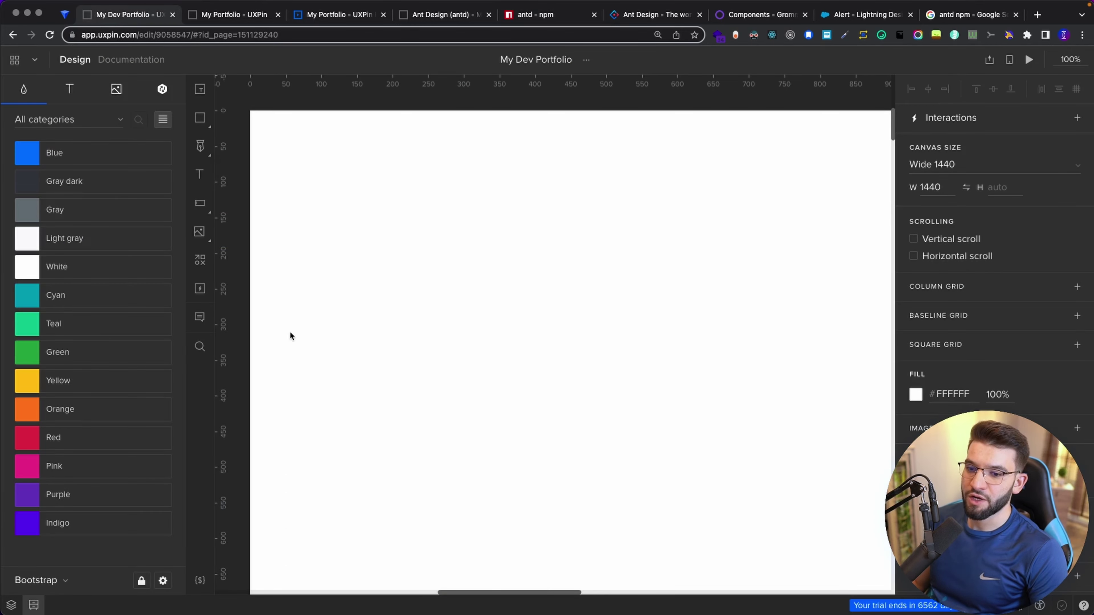
pyautogui.click(63, 582)
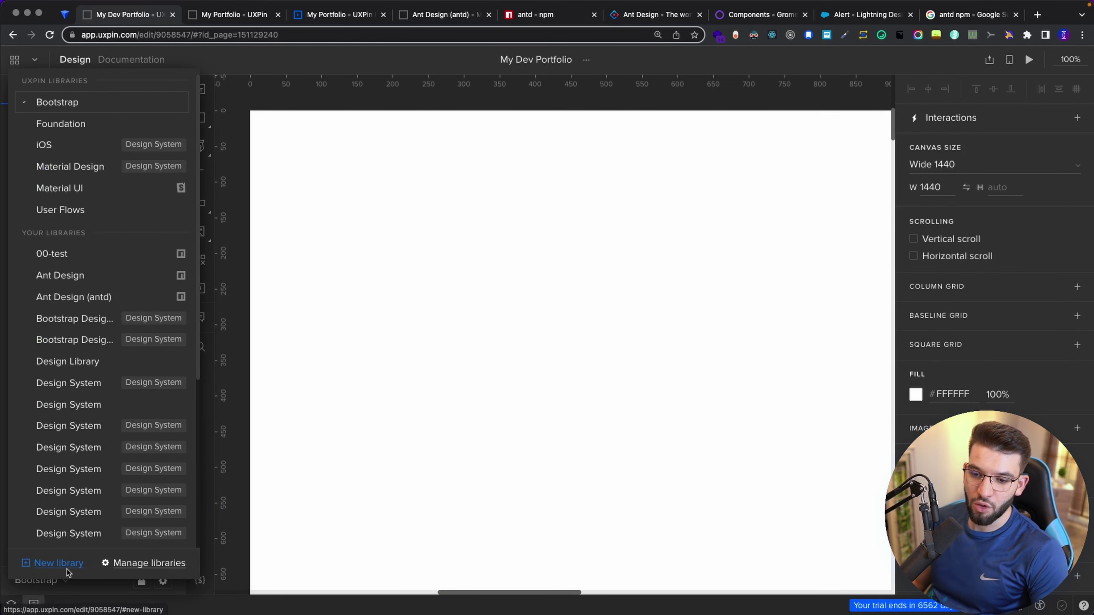
pyautogui.click(49, 563)
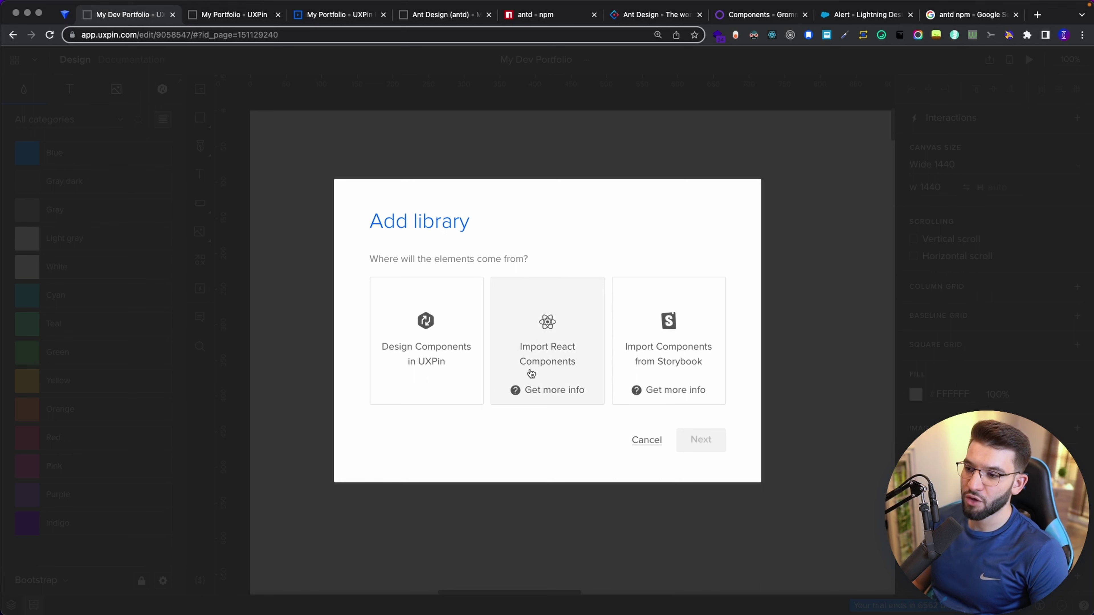
pyautogui.press('Escape')
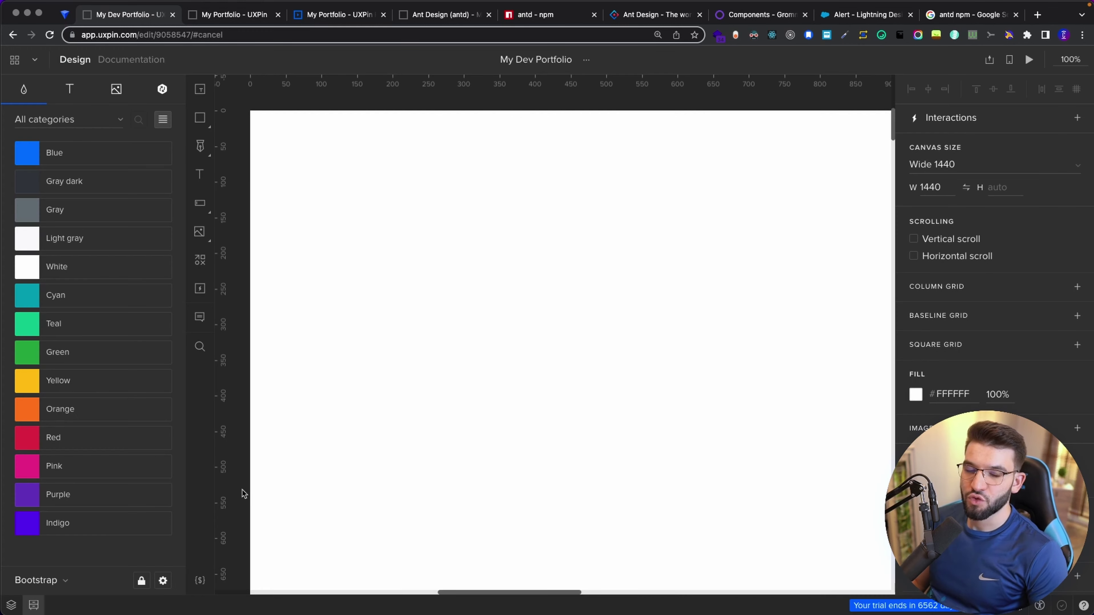
# - Start a new library that imports React components and name it Ant Design tuto
pyautogui.click(53, 581)
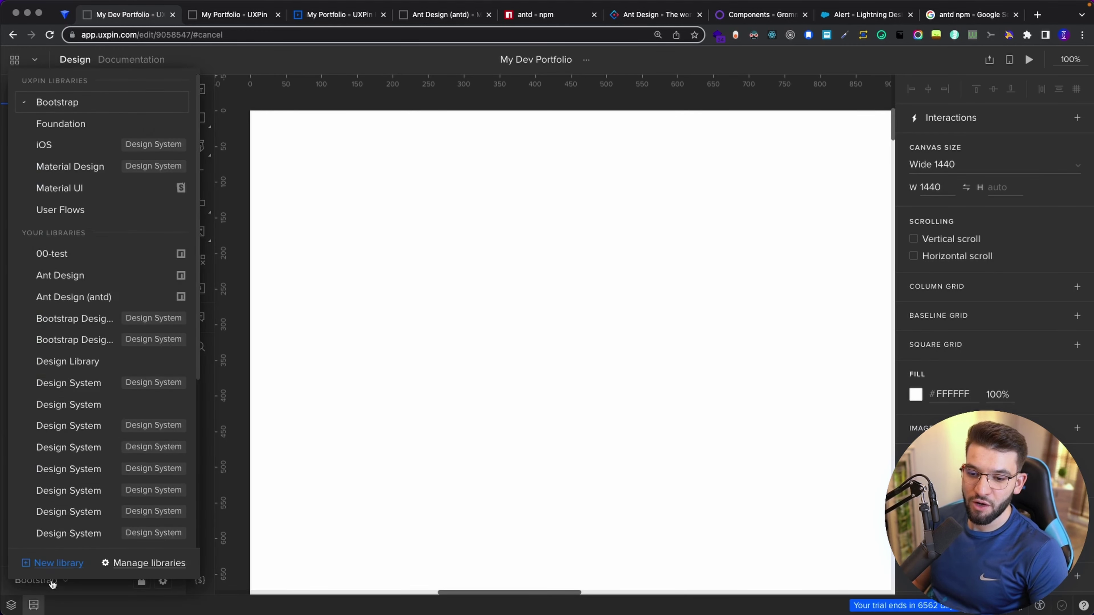
pyautogui.click(71, 564)
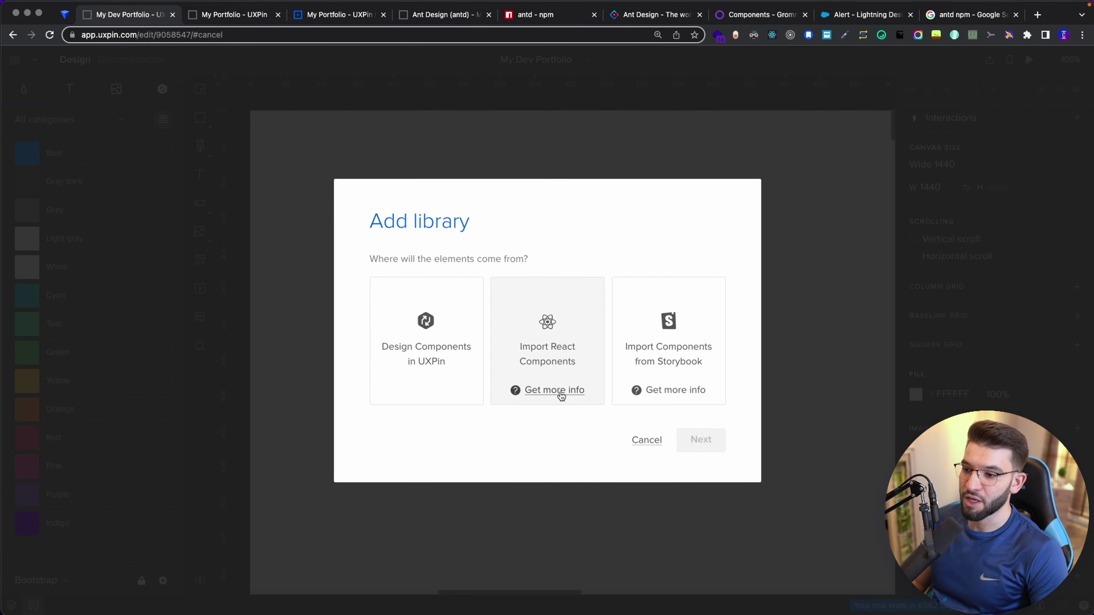
pyautogui.click(539, 351)
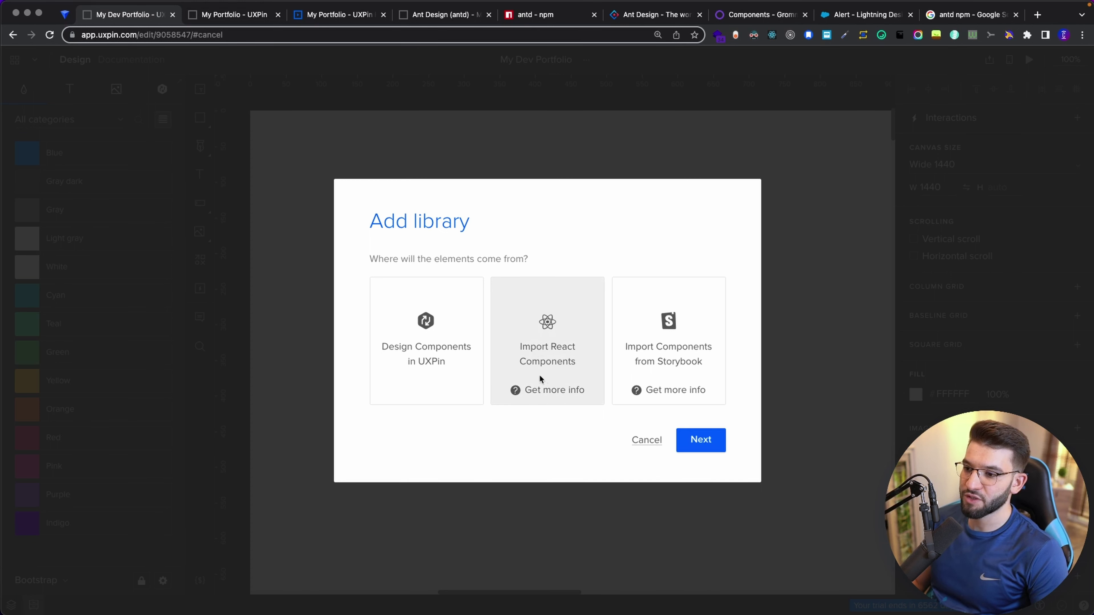
pyautogui.click(701, 441)
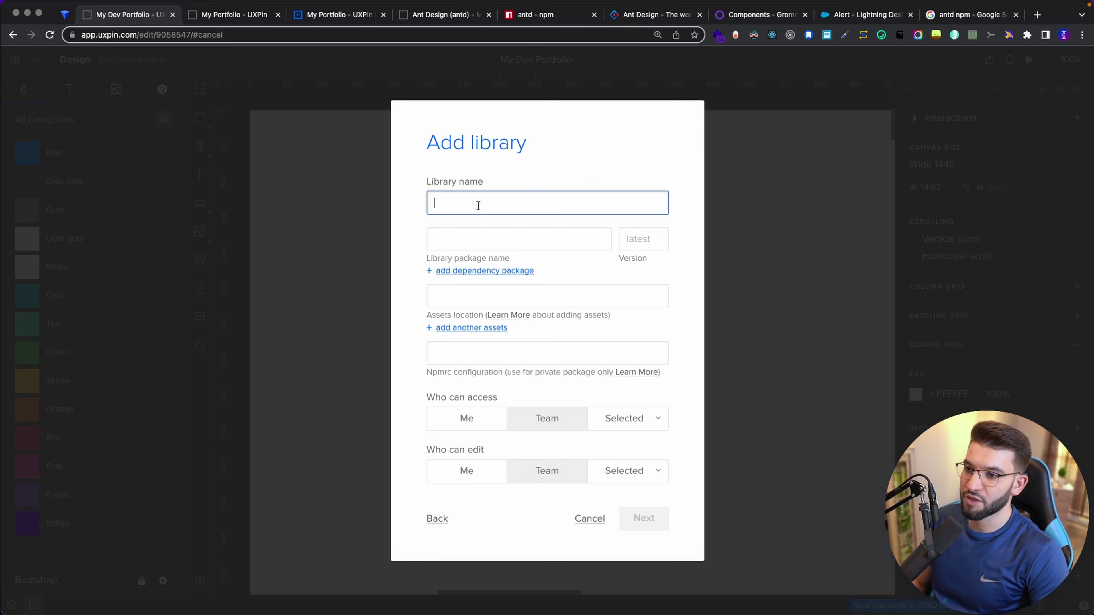
pyautogui.write('Ant')
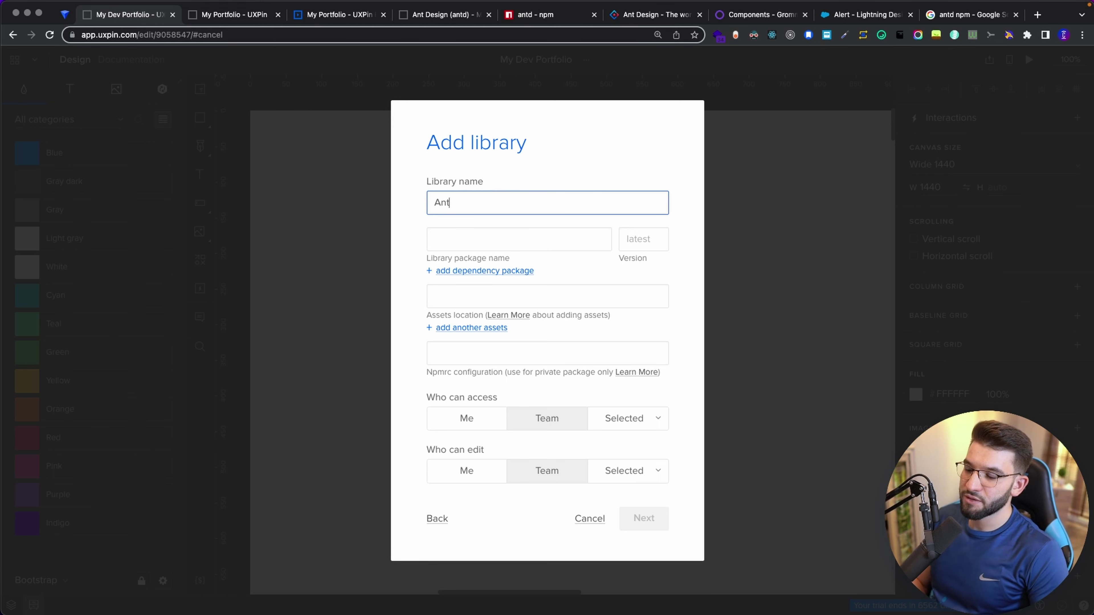
pyautogui.write('design auto')
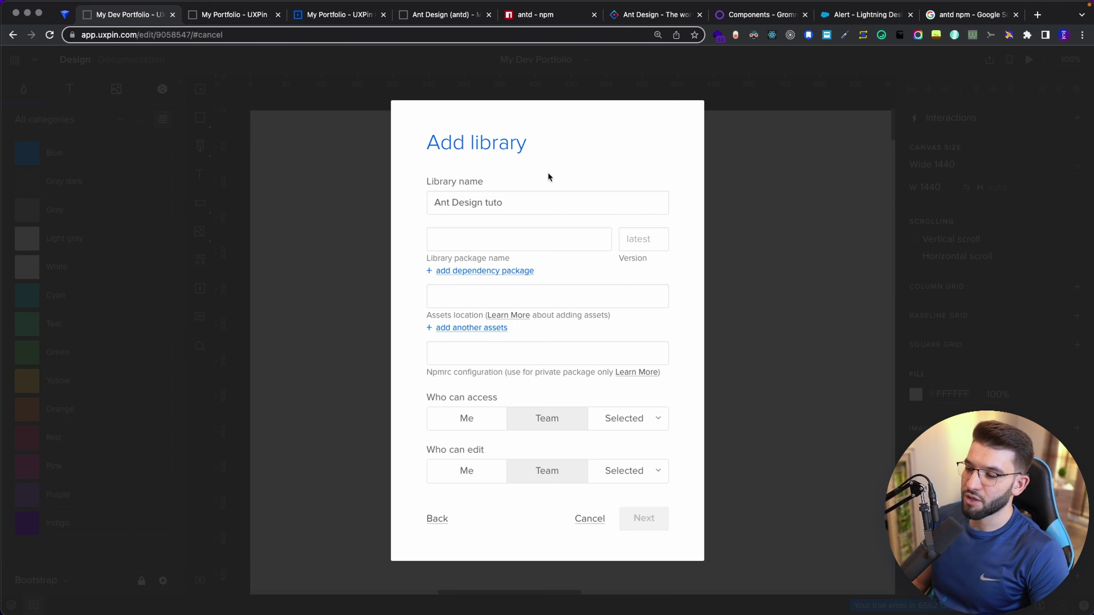
pyautogui.click(439, 203)
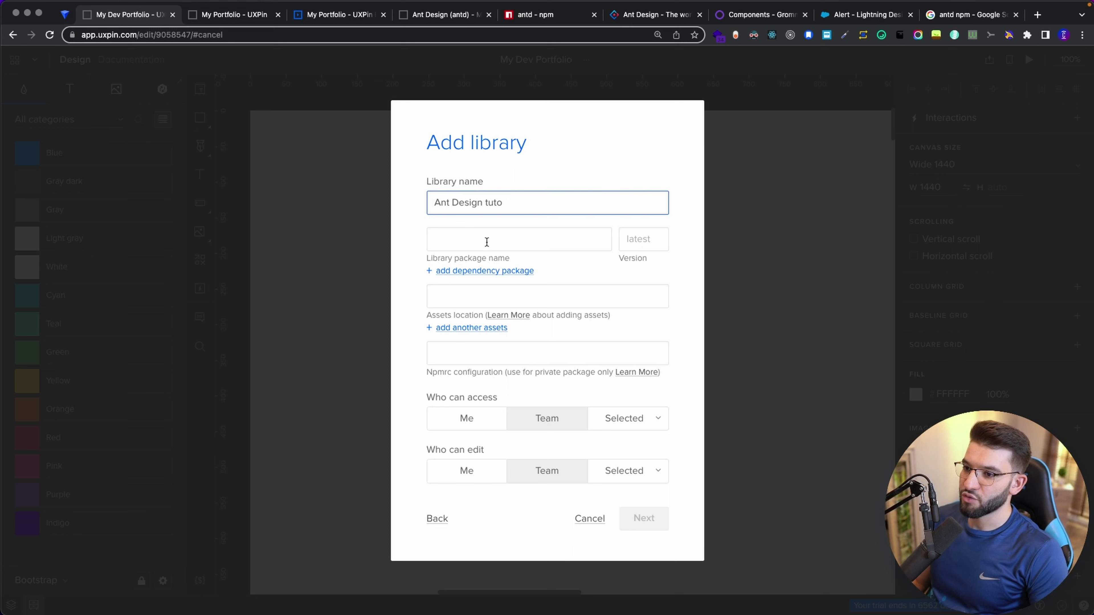
# - Enter antd as the library package name and leave the version at latest
pyautogui.click(468, 238)
pyautogui.write('an')
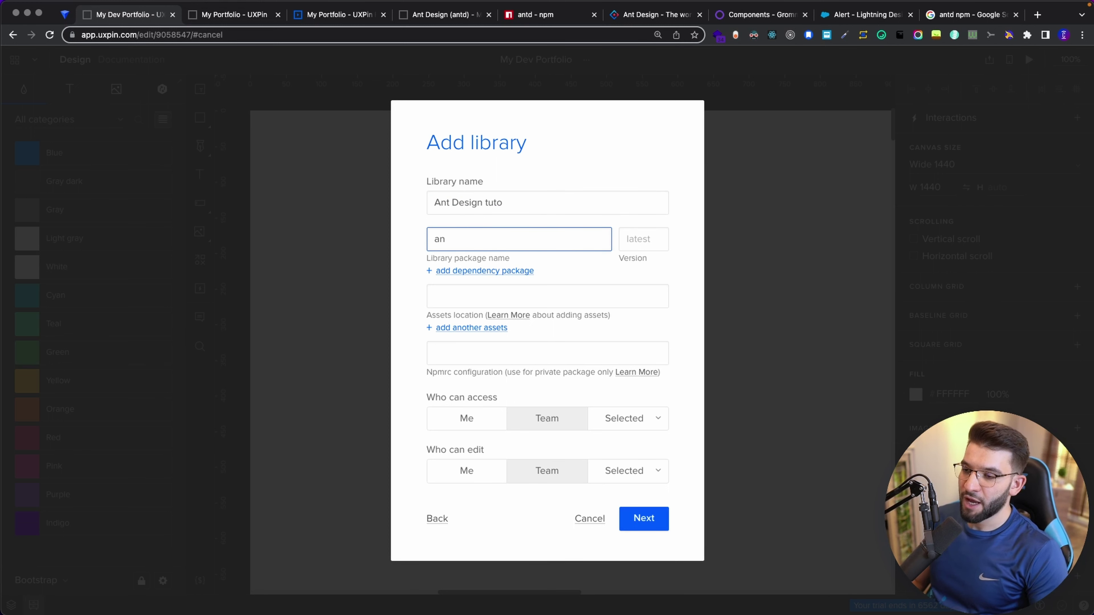
pyautogui.write('td')
pyautogui.doubleClick(436, 238)
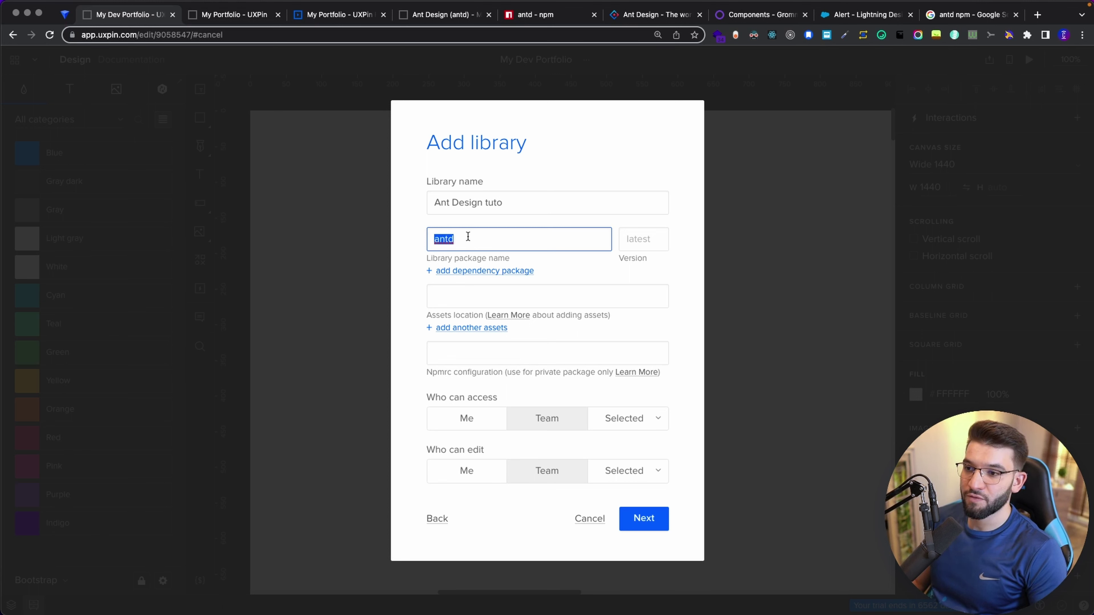
pyautogui.click(479, 243)
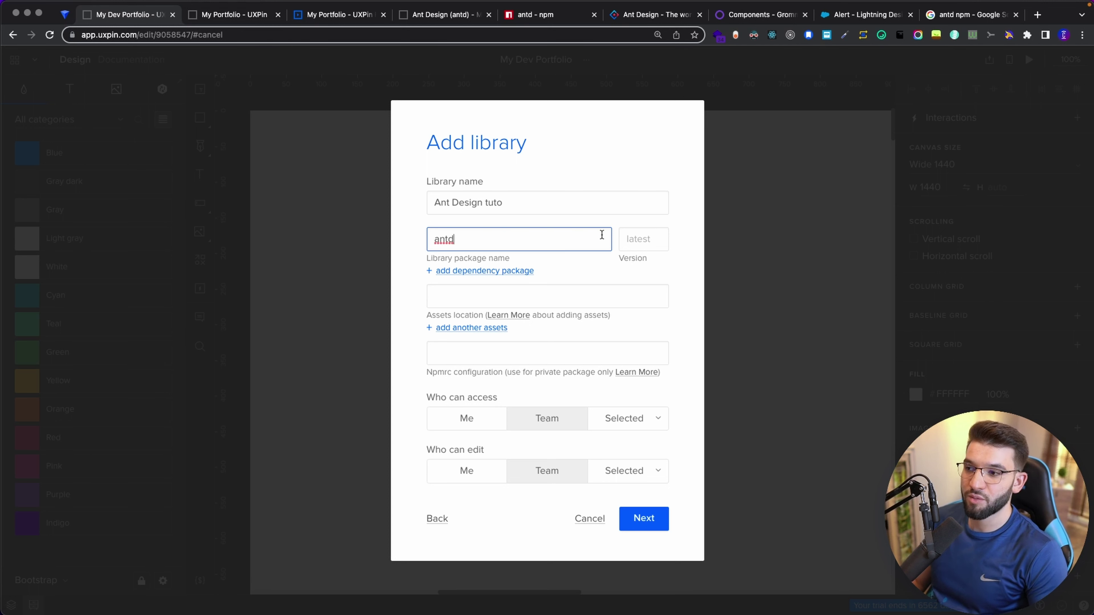
pyautogui.click(629, 241)
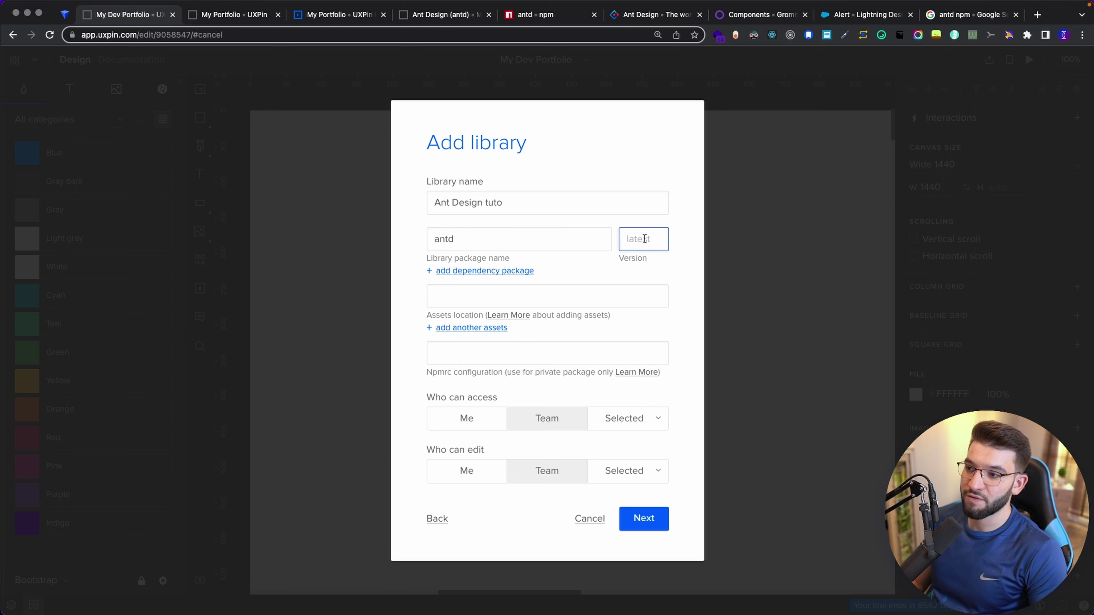
# - Copy the stylesheet path antd/dist/antd.css from the antd npm page and set it as the library's assets location
pyautogui.click(488, 303)
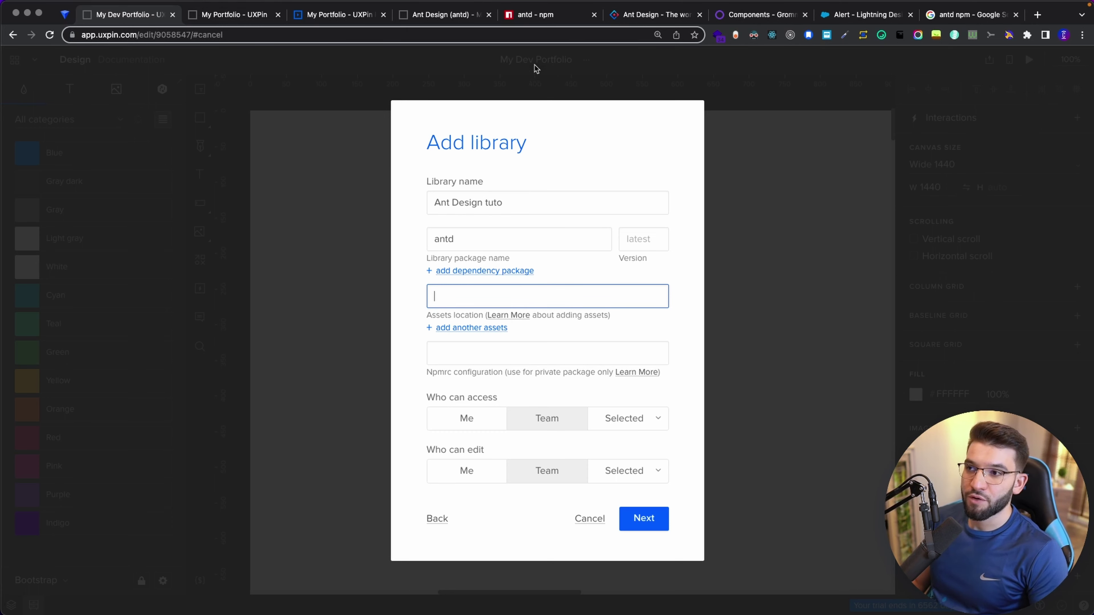
pyautogui.click(532, 18)
pyautogui.scroll(-10, 352, 289)
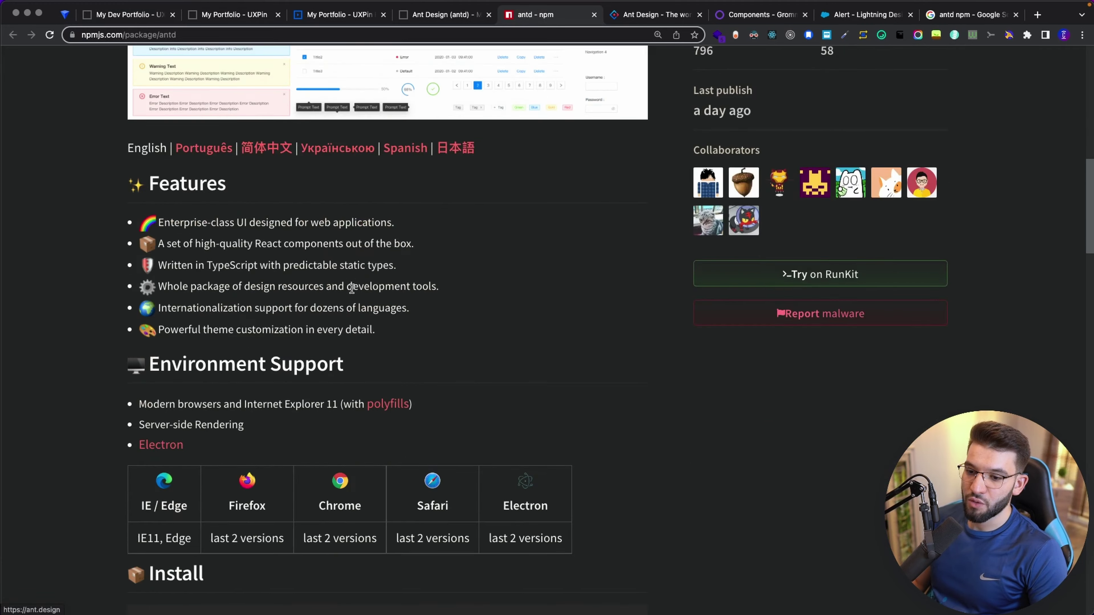
pyautogui.scroll(-12, 352, 289)
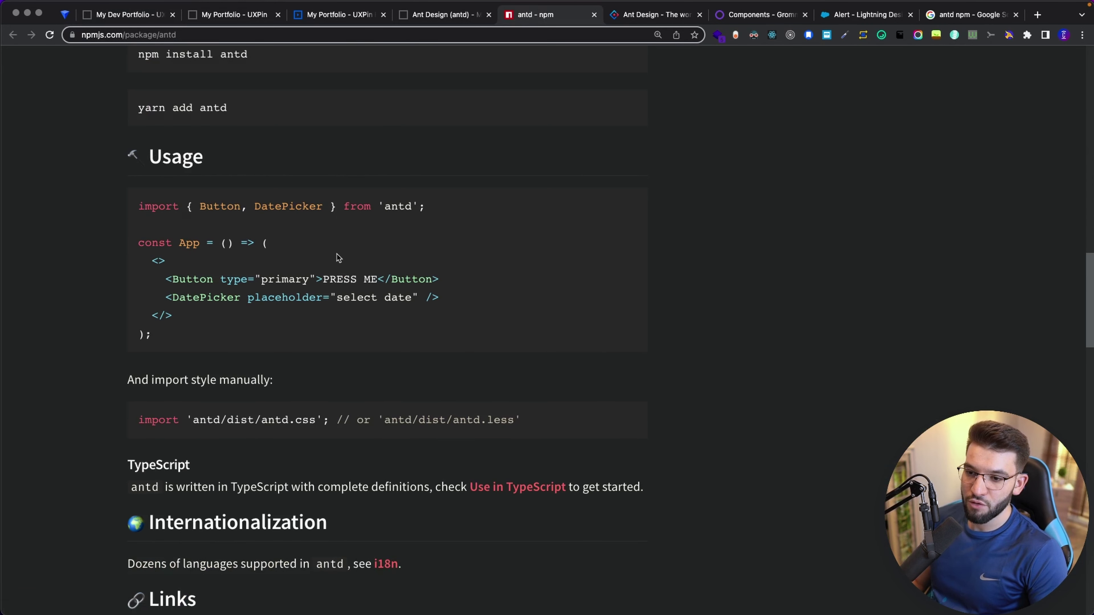
pyautogui.scroll(-2, 187, 271)
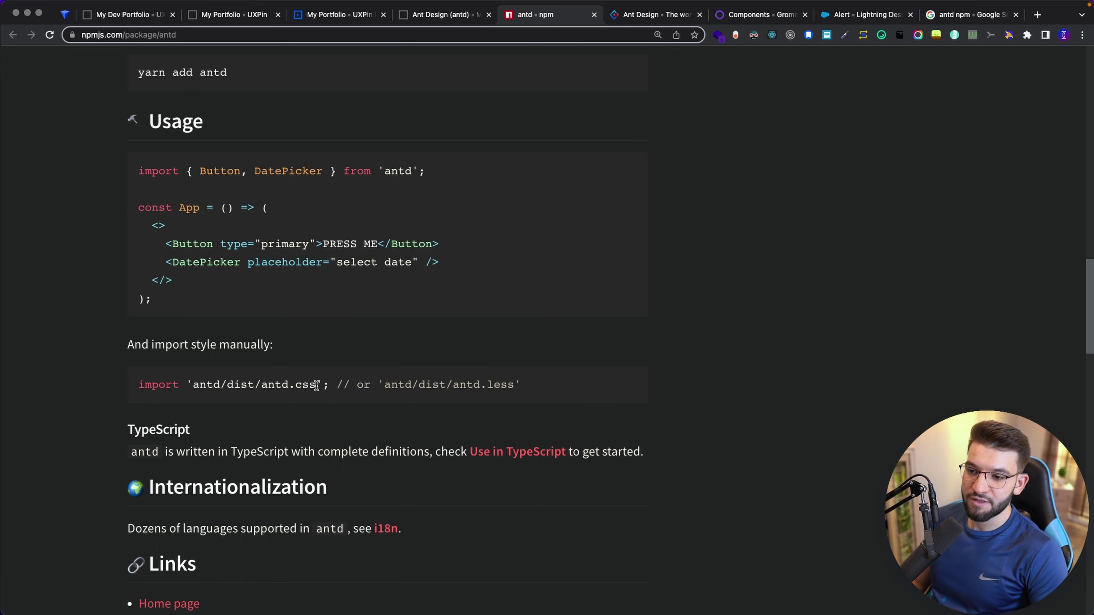
pyautogui.moveTo(316, 386); pyautogui.dragTo(191, 385)
pyautogui.press('super+c')
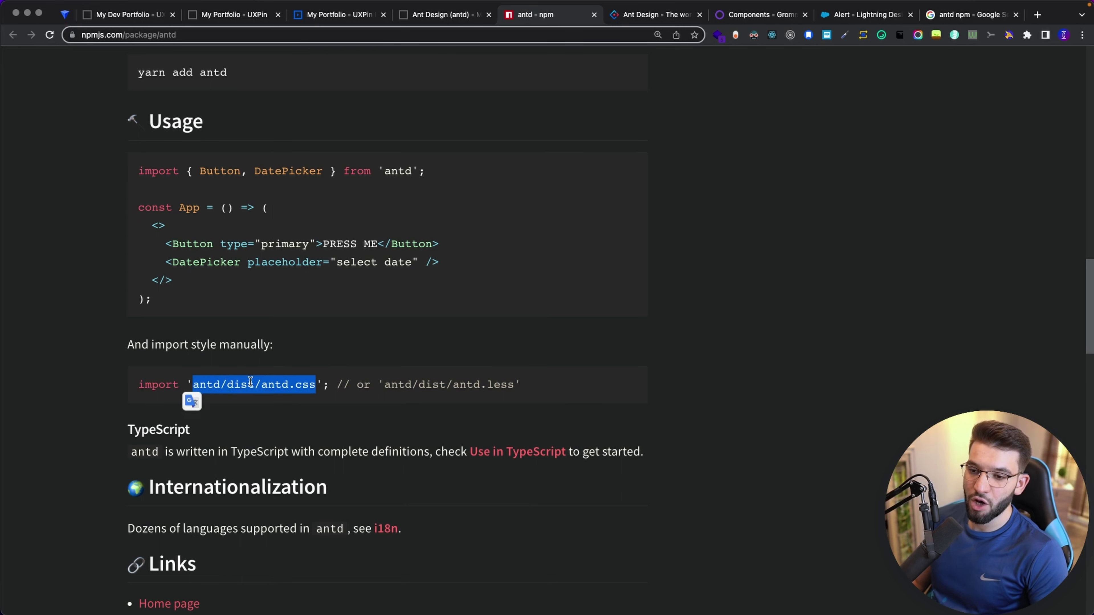
pyautogui.click(123, 15)
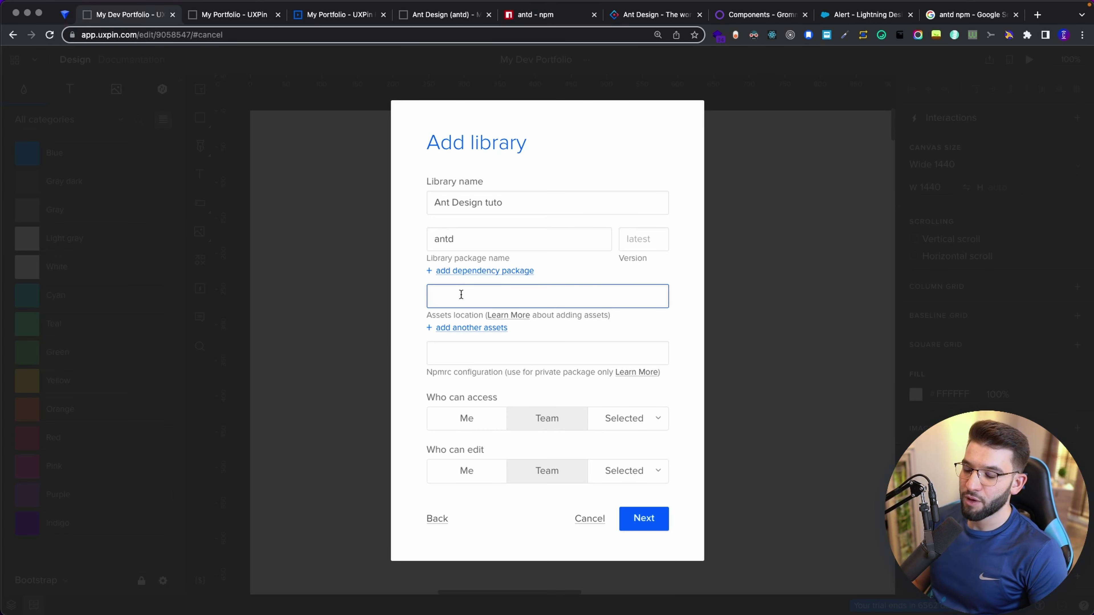
pyautogui.press('super+v')
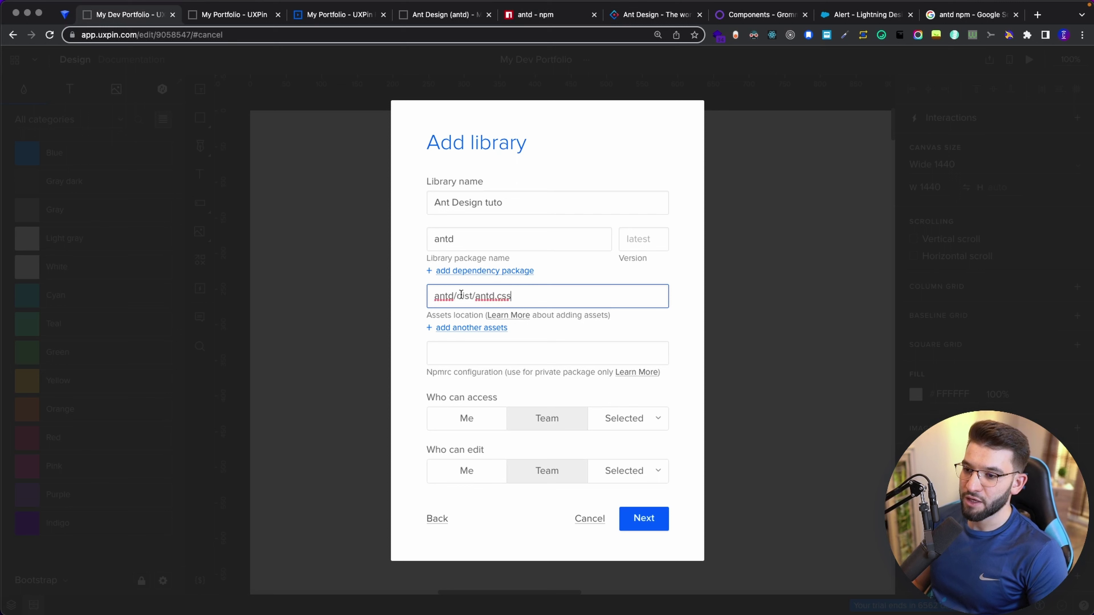
# - Create the library without an npmrc configuration and open the Merge Component Manager
pyautogui.click(446, 360)
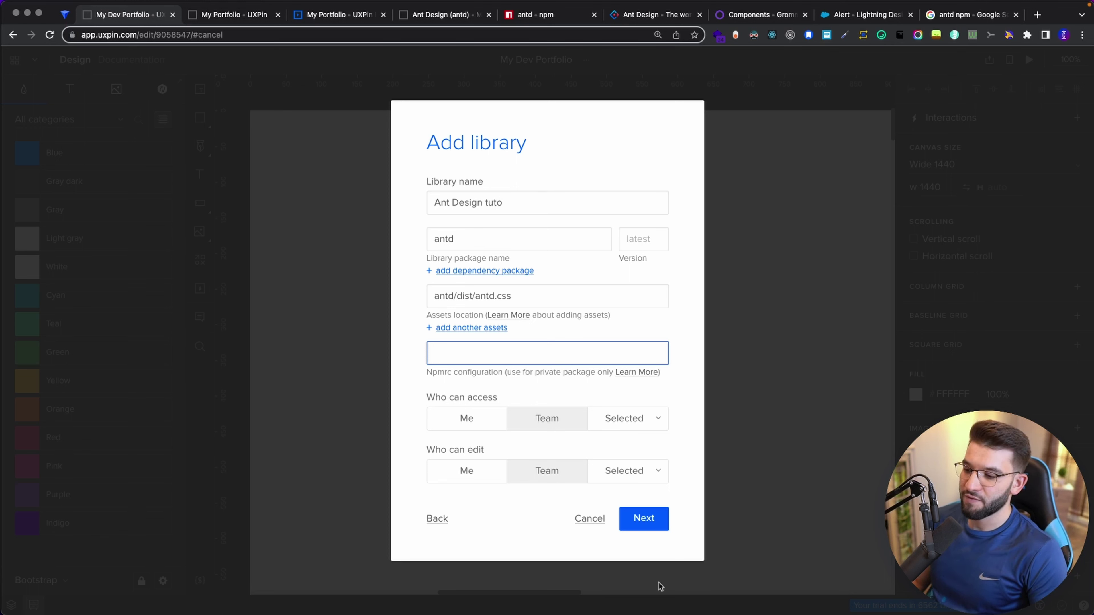
pyautogui.click(642, 519)
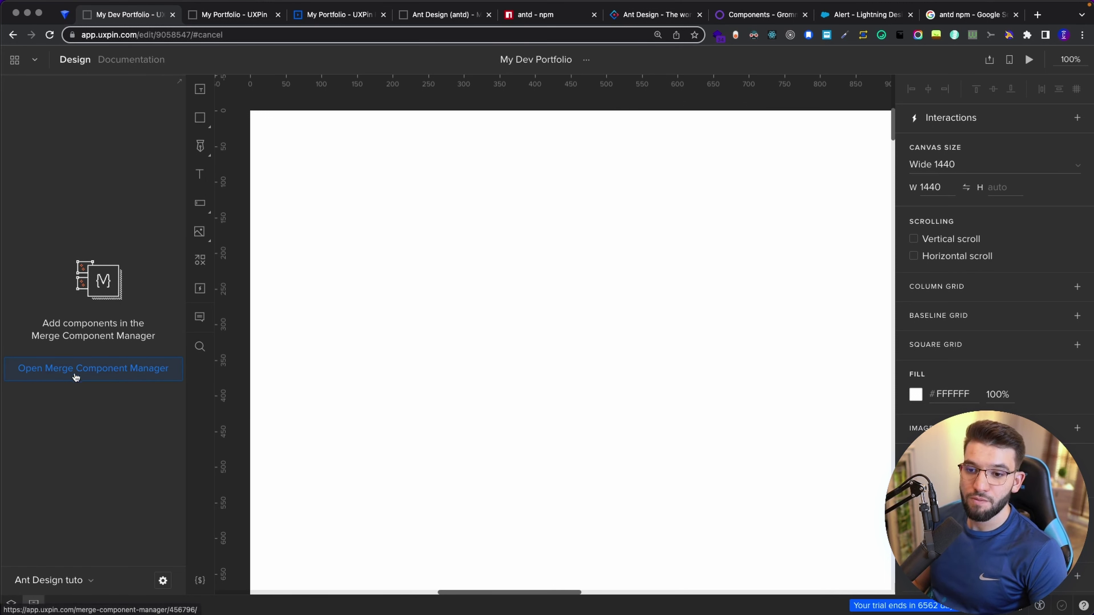
pyautogui.click(123, 373)
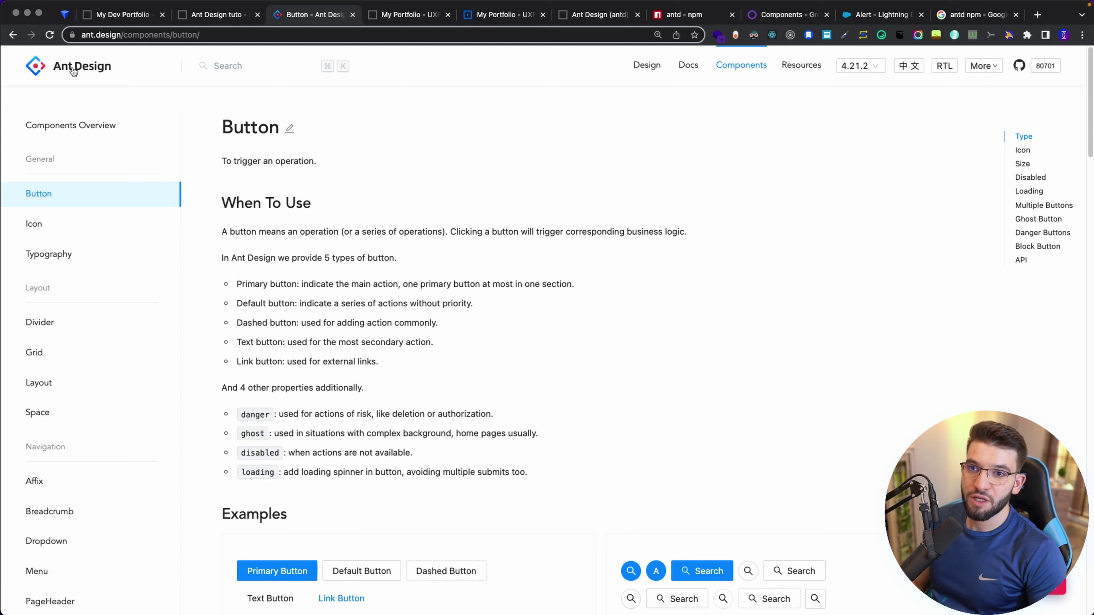
# - Examine the Button examples and the API property table in the Ant Design documentation
pyautogui.scroll(-7, 359, 305)
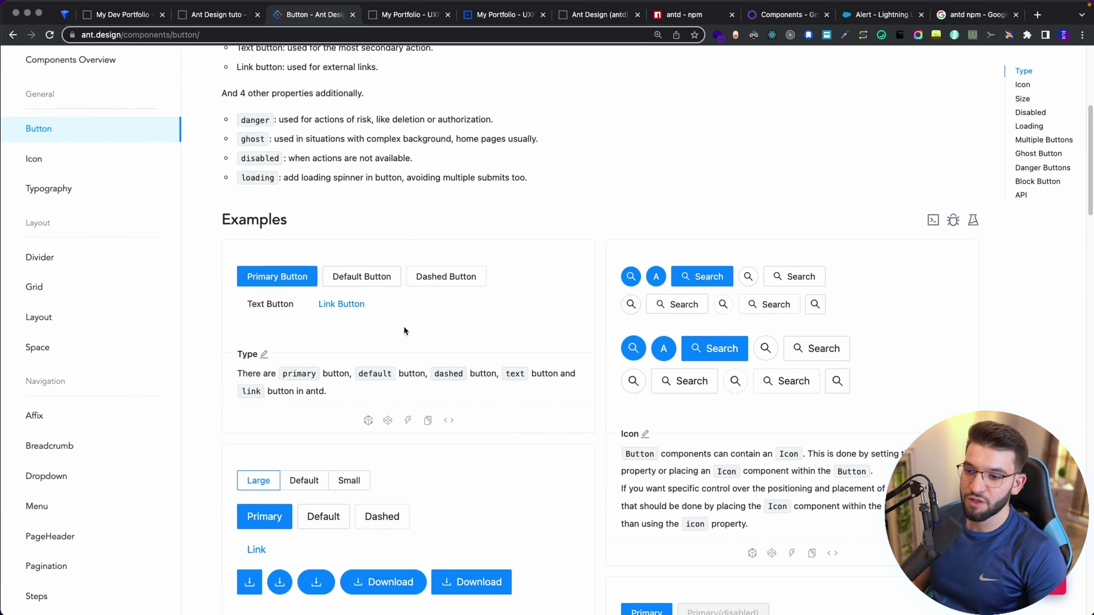
pyautogui.scroll(-11, 404, 250)
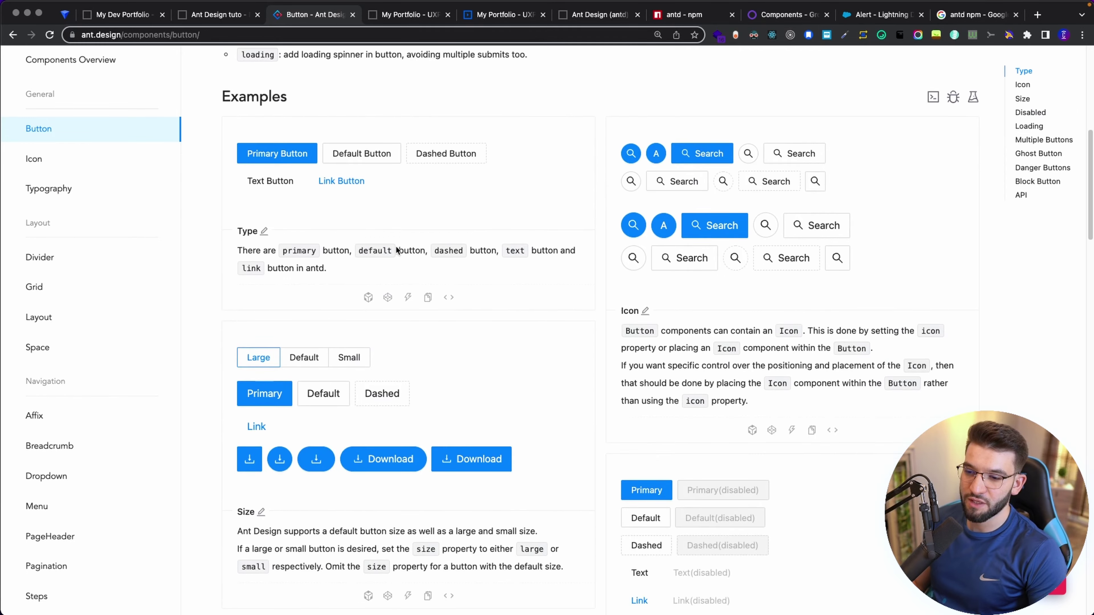
pyautogui.scroll(-16, 418, 217)
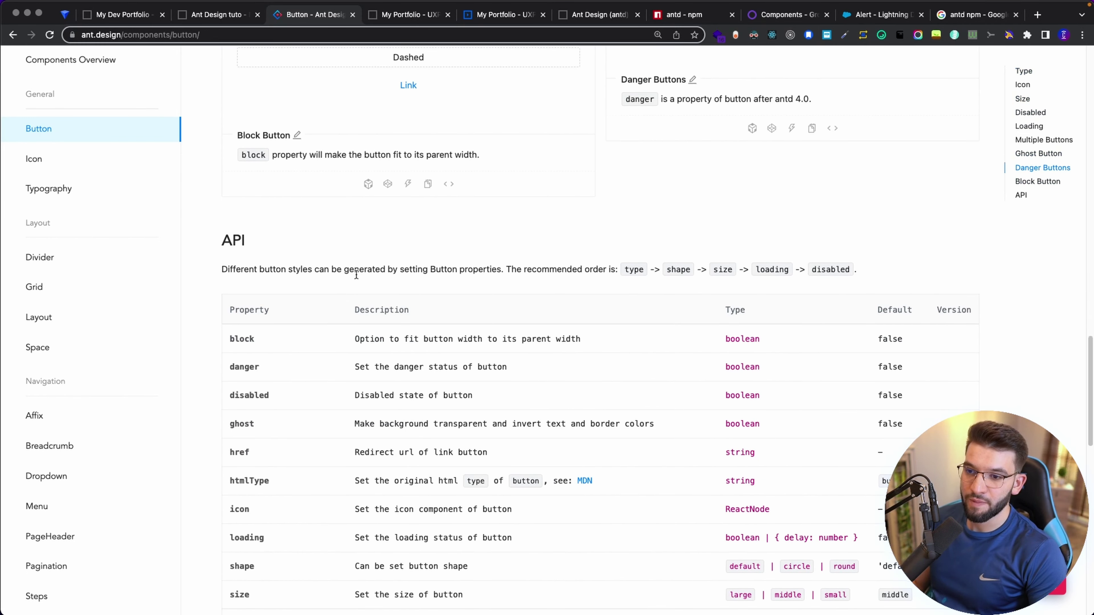
pyautogui.scroll(-1, 241, 316)
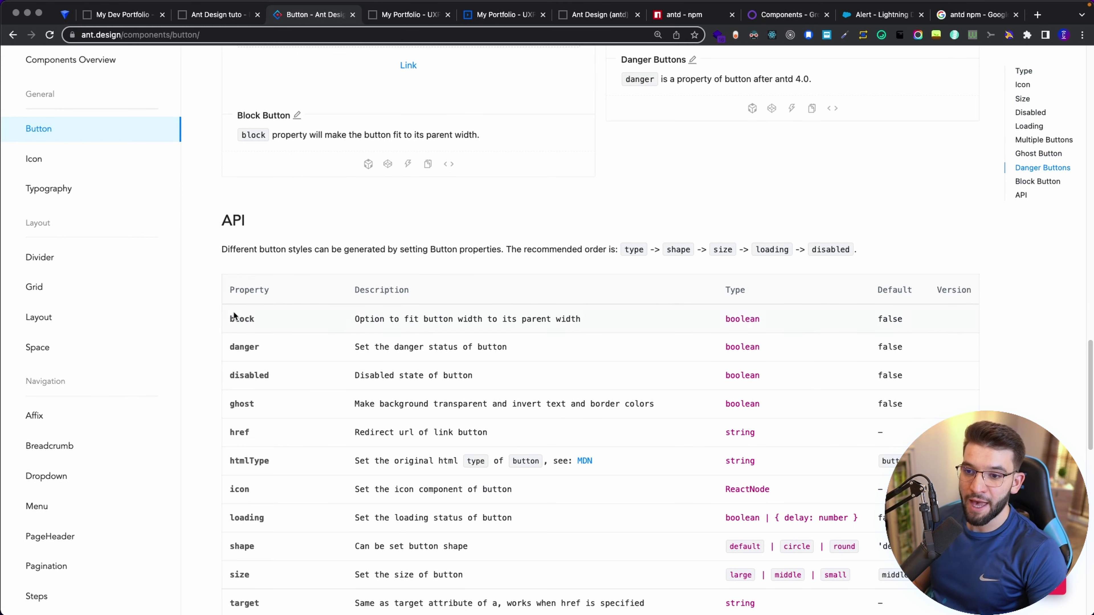
pyautogui.scroll(-2, 254, 305)
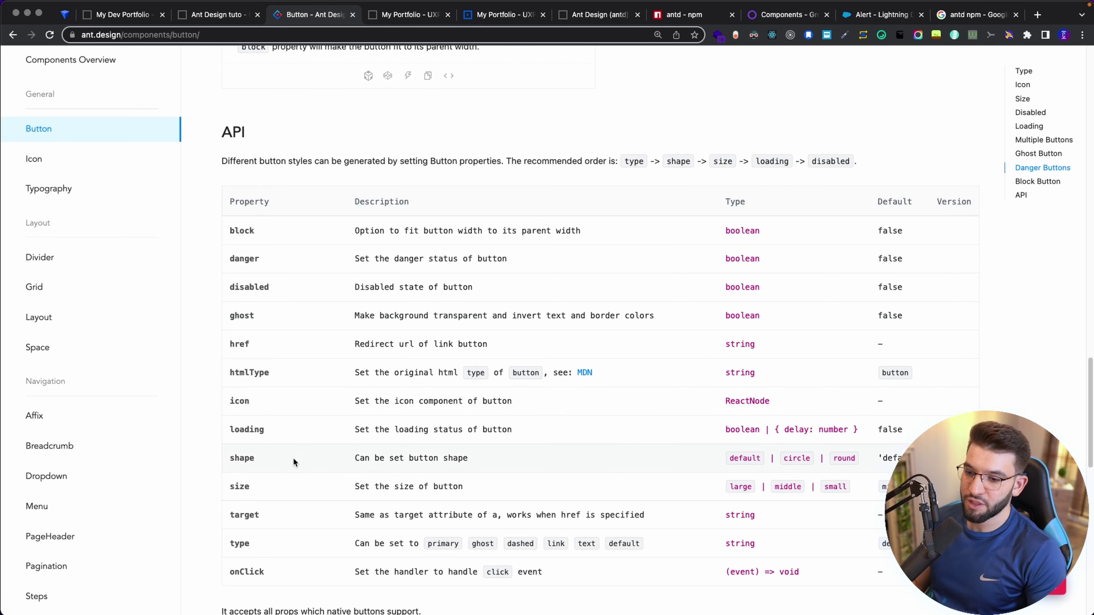
pyautogui.scroll(-1, 293, 458)
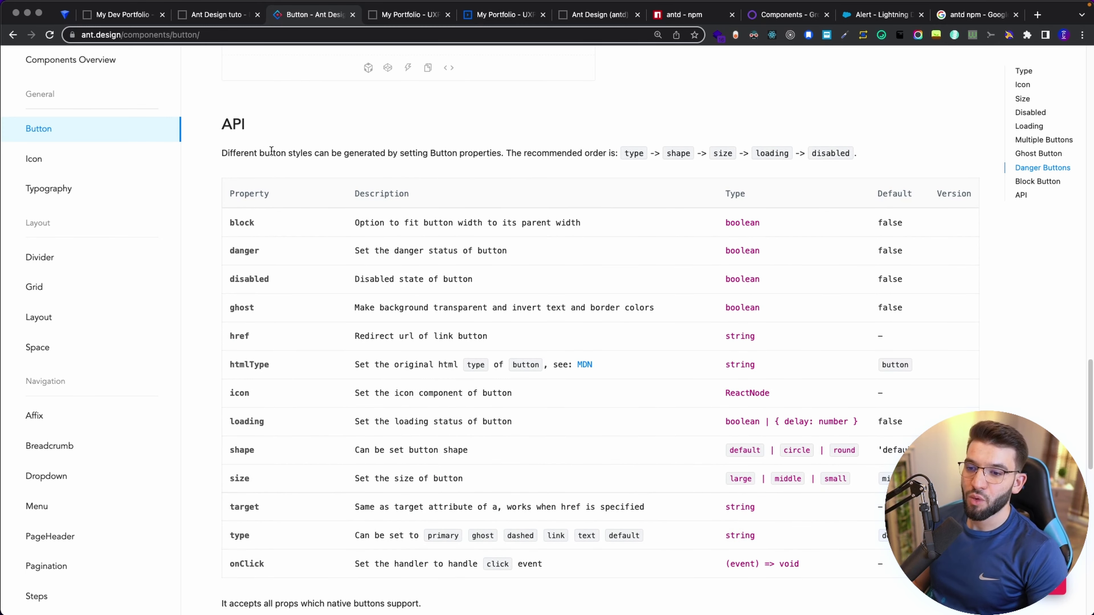
# - Import the Button component from the antd package into the Ant Design tuto library under a new category named Button
pyautogui.click(211, 14)
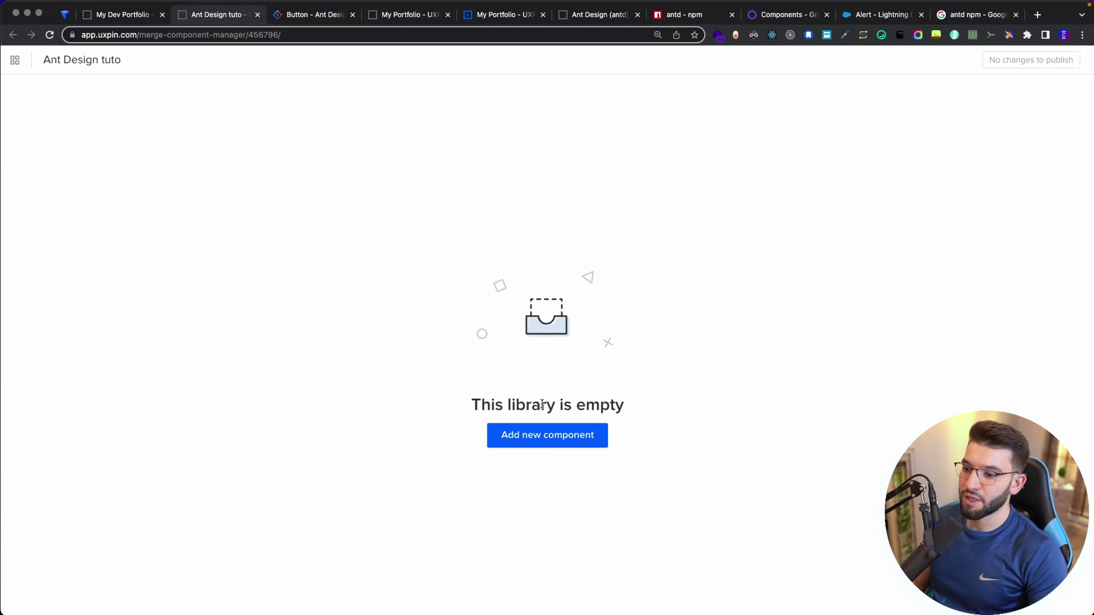
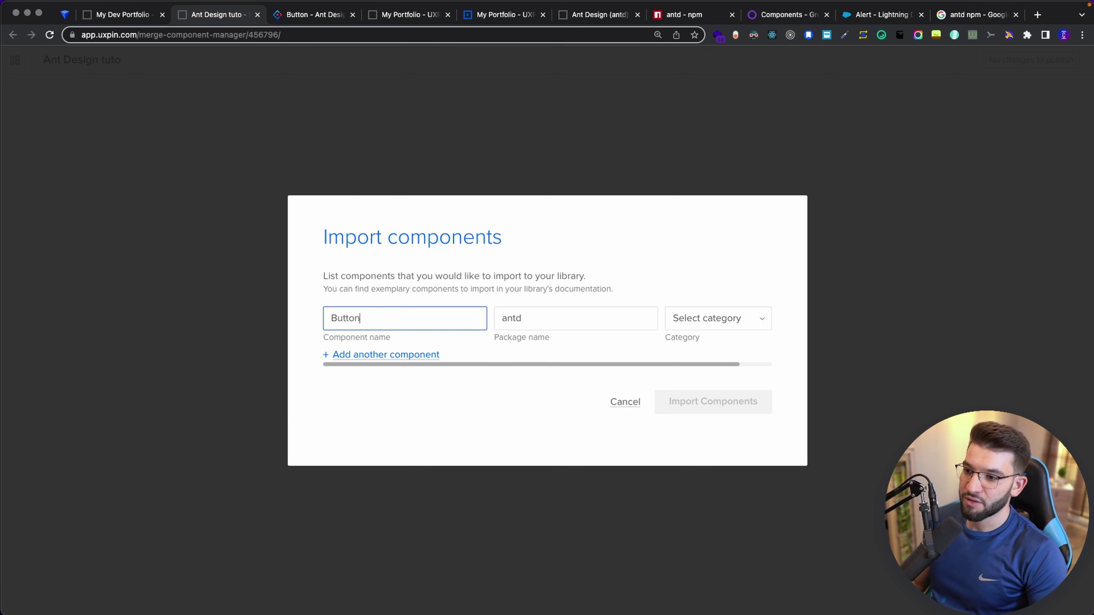
pyautogui.press('Tab')
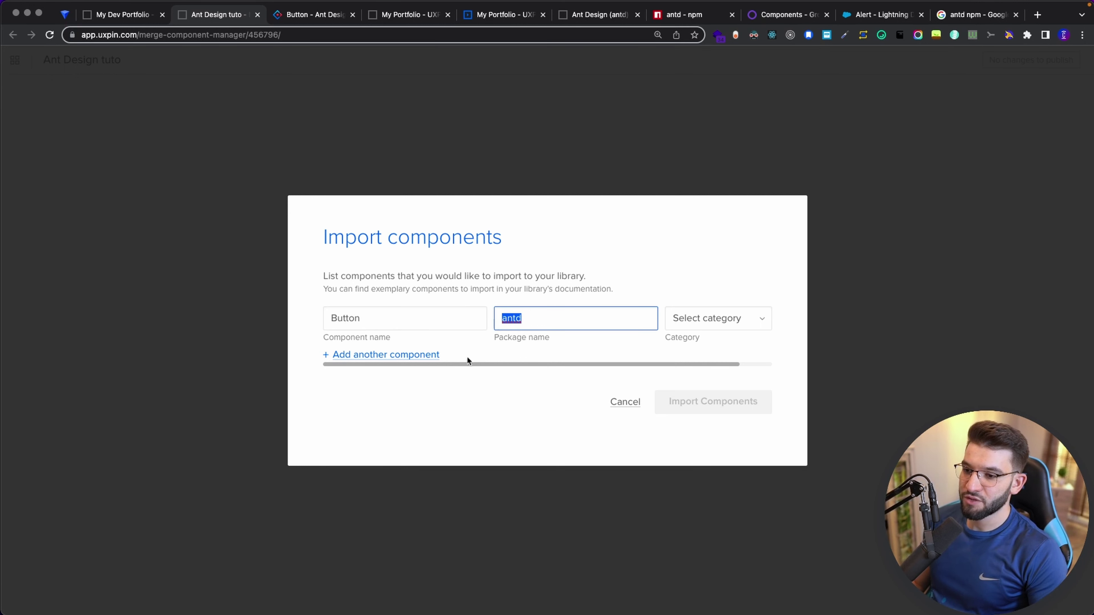
pyautogui.click(701, 319)
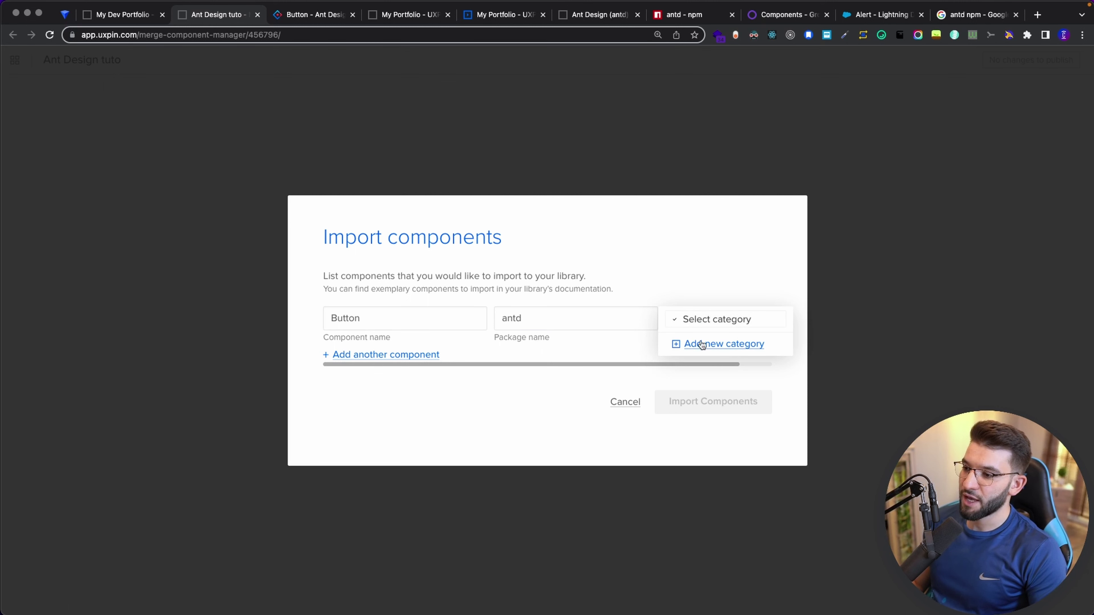
pyautogui.click(715, 344)
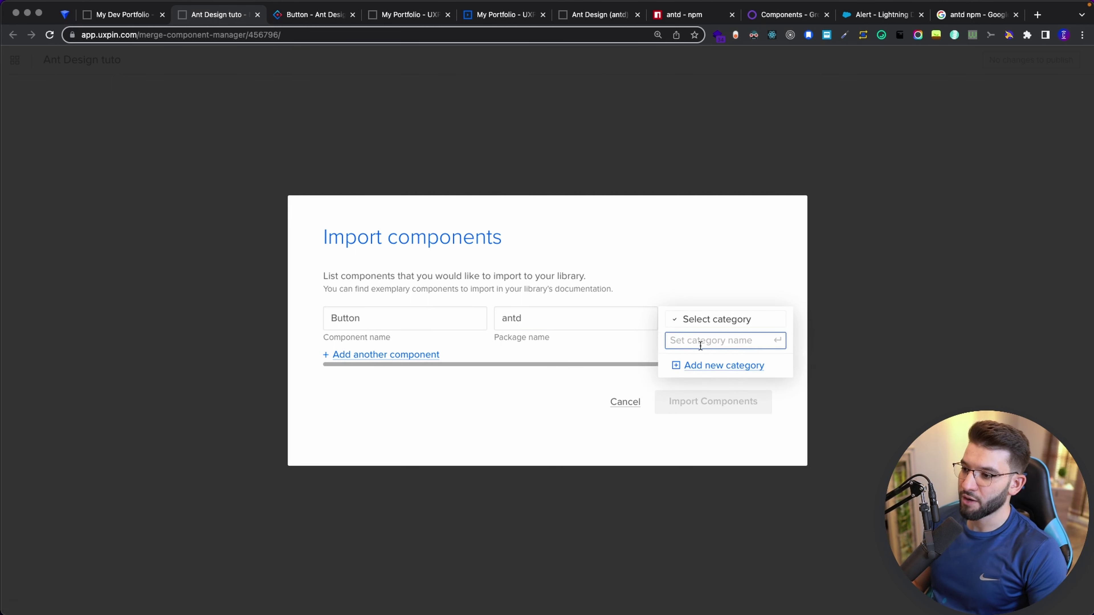
pyautogui.write('Button')
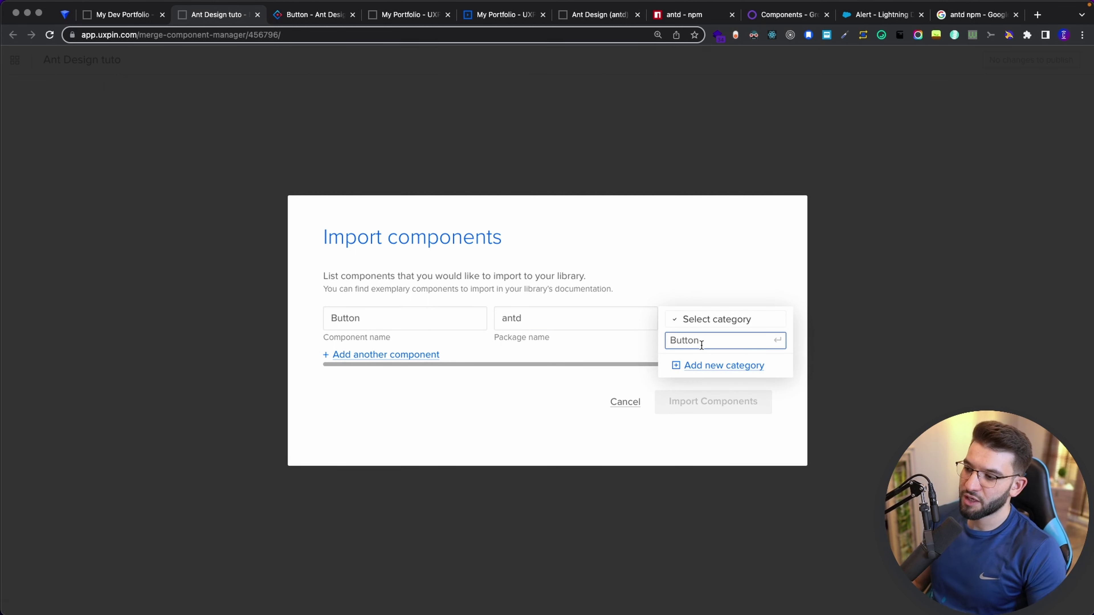
pyautogui.press('Return')
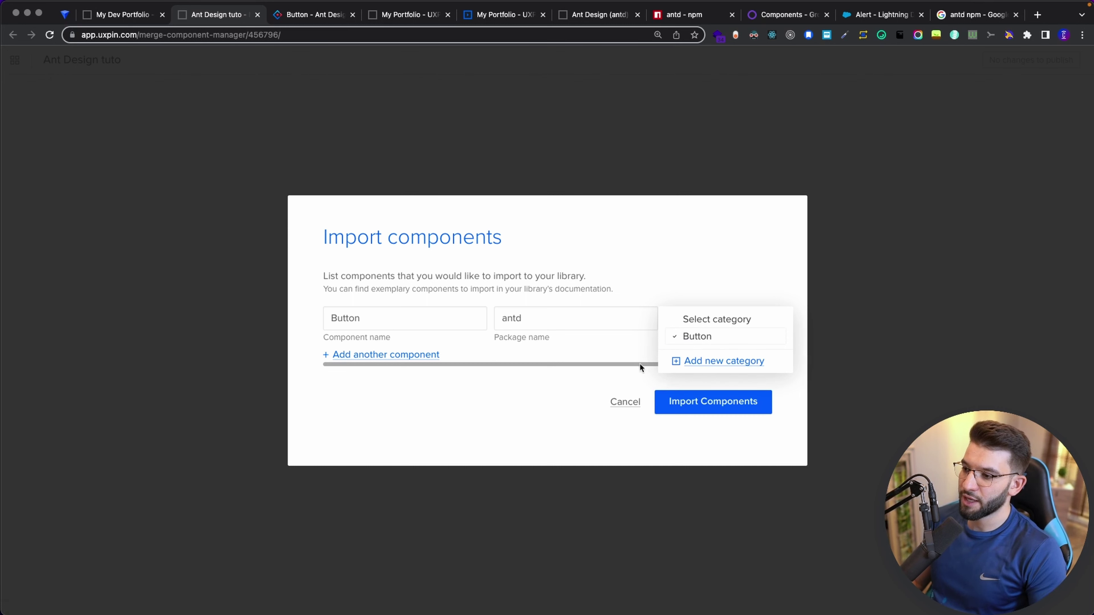
pyautogui.click(551, 389)
pyautogui.click(722, 408)
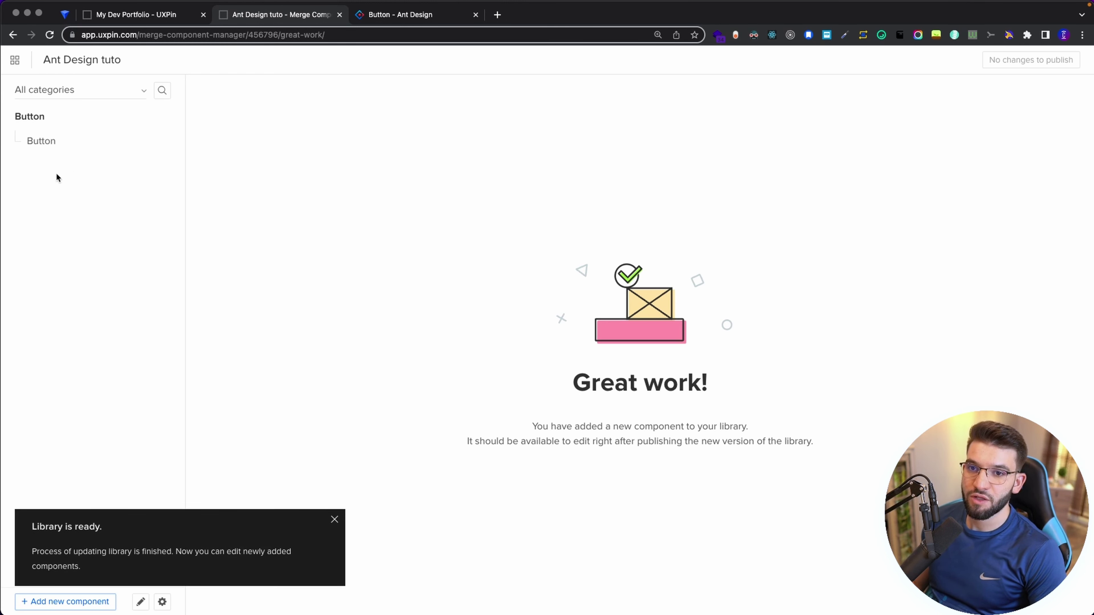
# - Open the Button component's properties and enter "children" as both the property name and display name of a new property
pyautogui.click(46, 145)
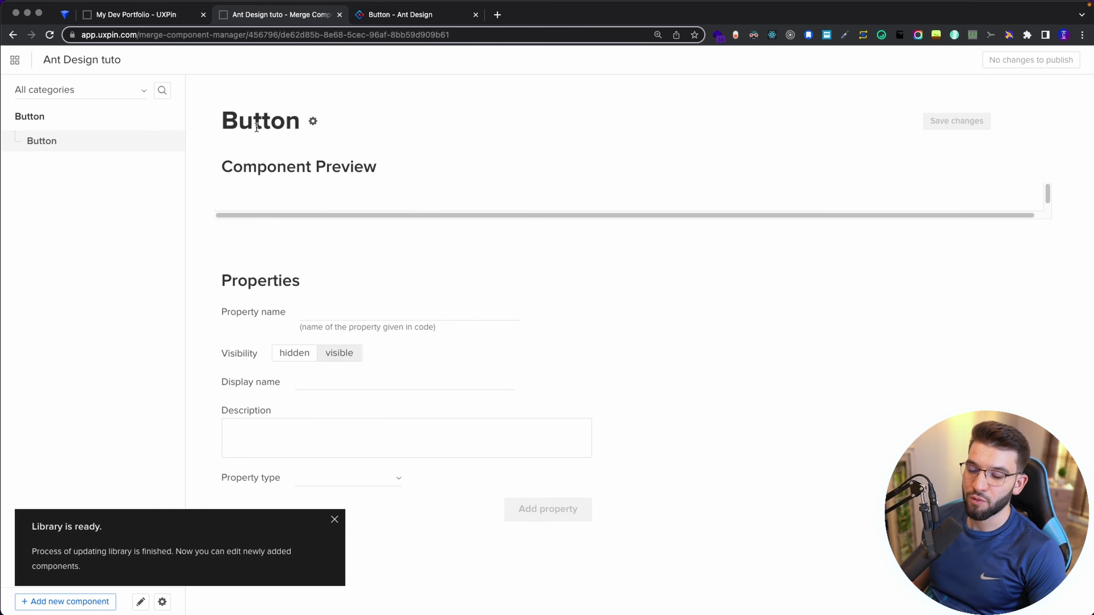
pyautogui.doubleClick(256, 281)
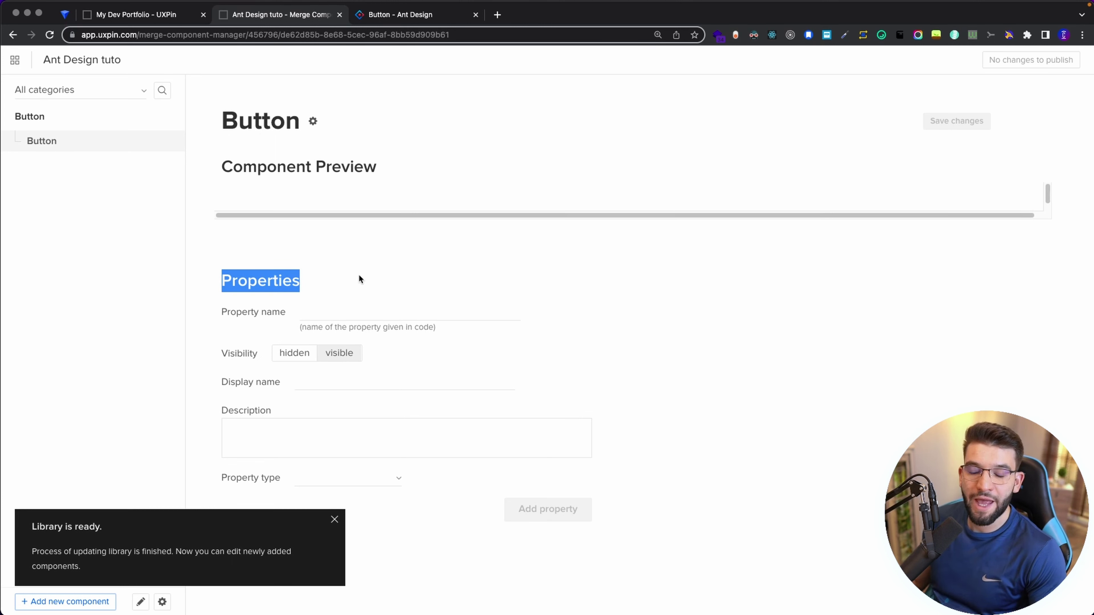
pyautogui.click(349, 313)
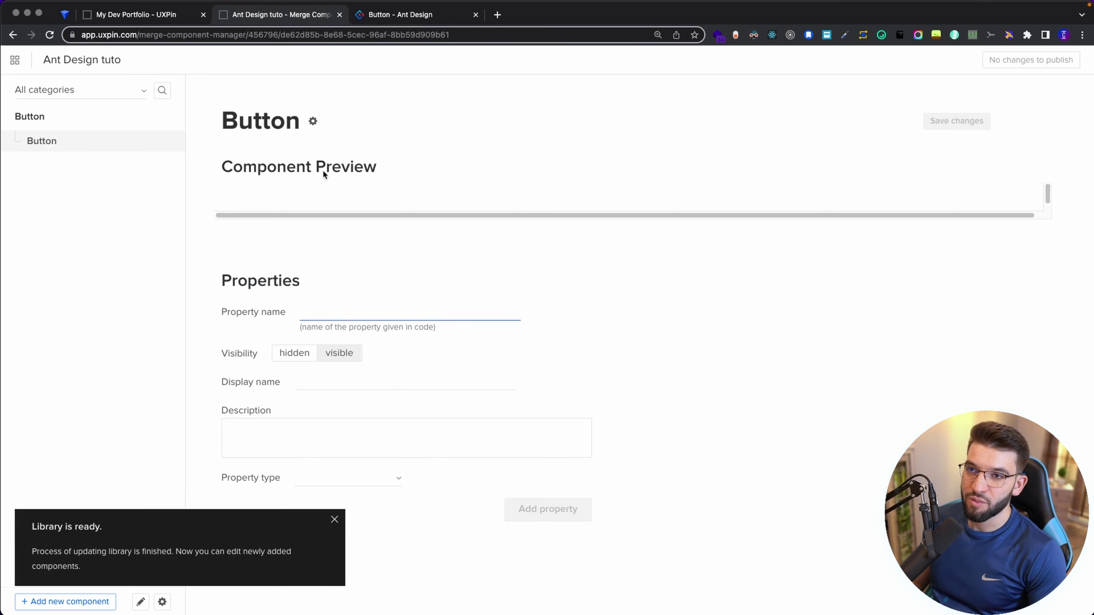
pyautogui.click(400, 14)
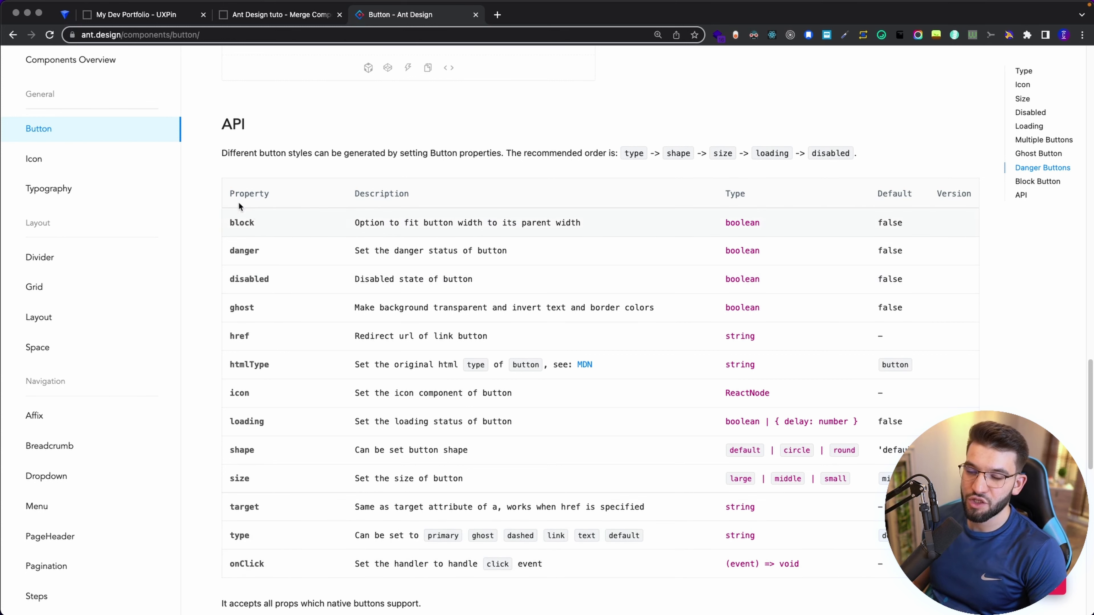
pyautogui.click(280, 16)
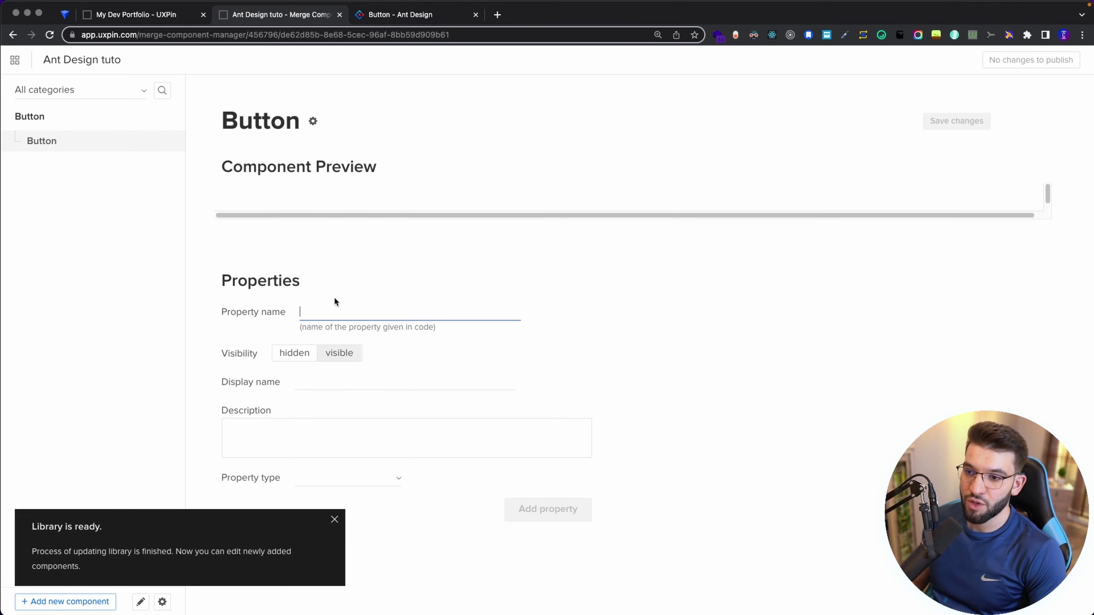
pyautogui.write('children')
pyautogui.press('Tab')
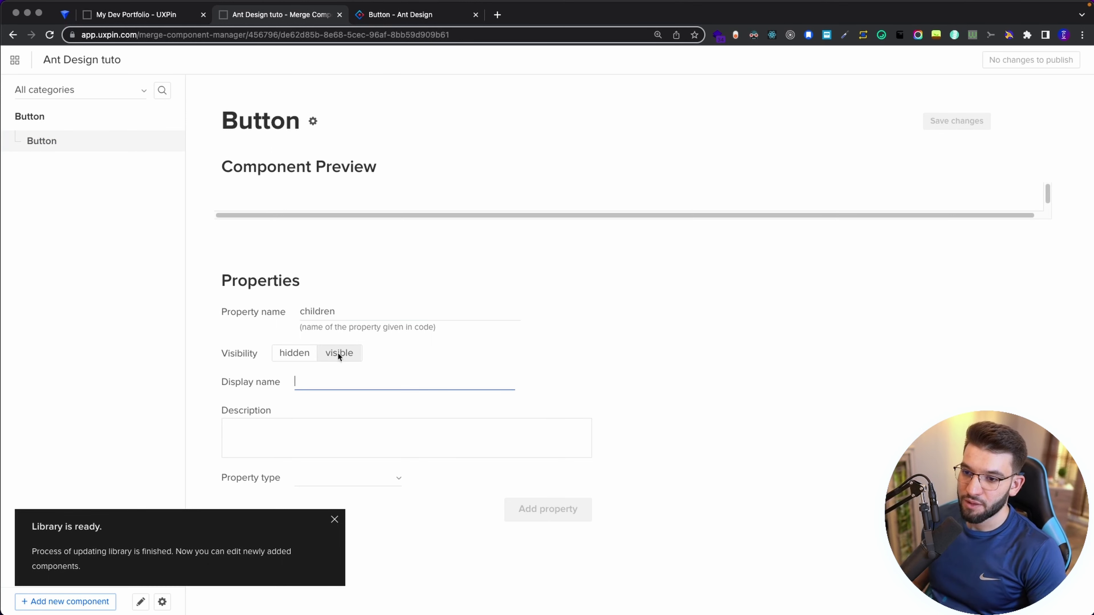
pyautogui.write('children')
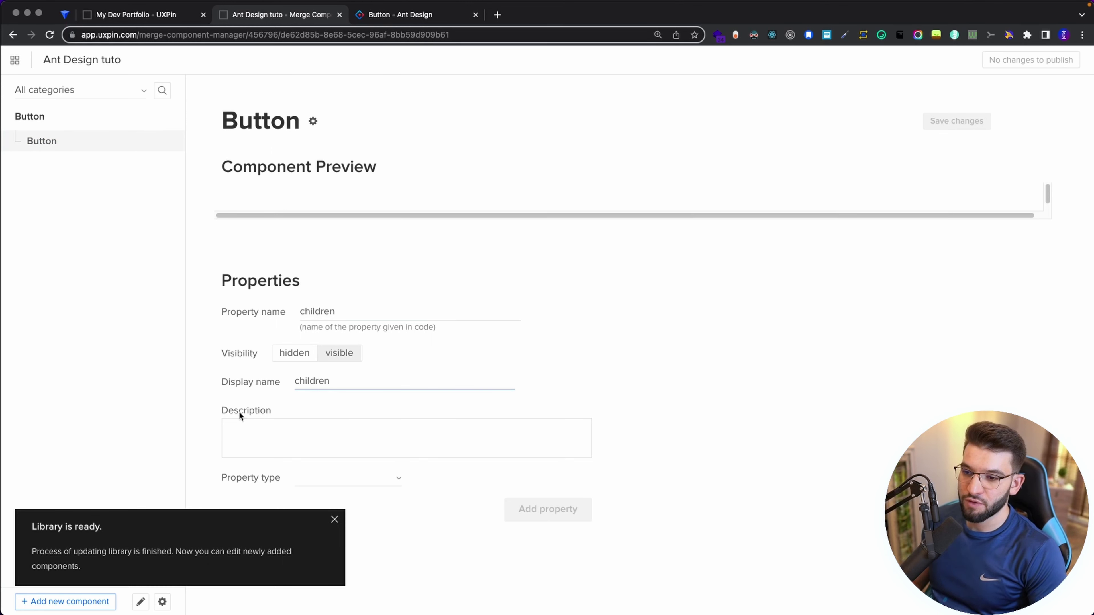
pyautogui.doubleClick(327, 316)
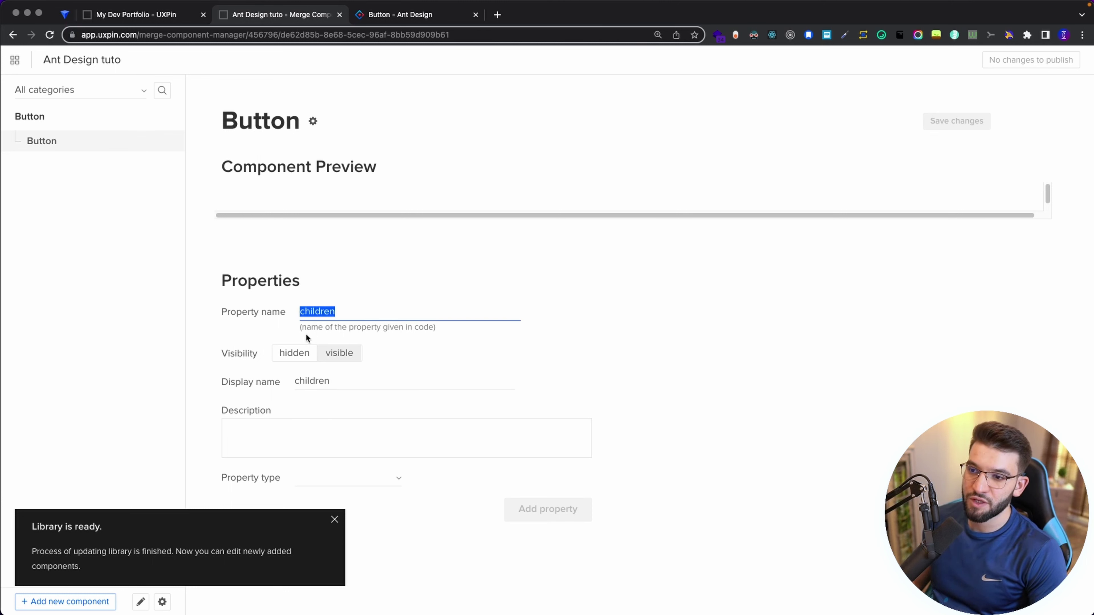
pyautogui.click(416, 14)
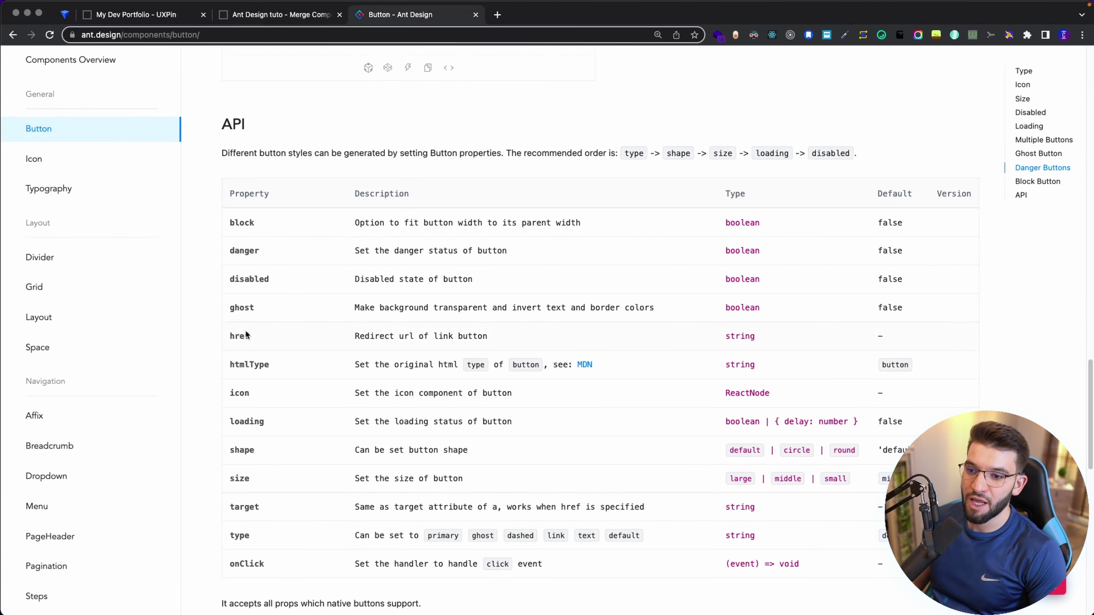
pyautogui.click(249, 16)
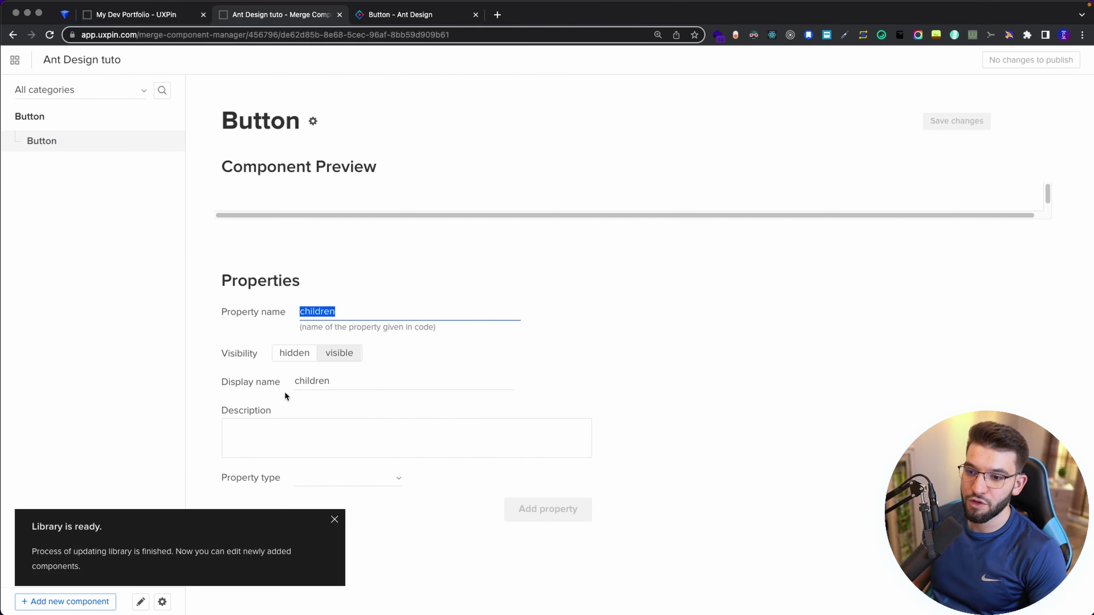
pyautogui.doubleClick(327, 386)
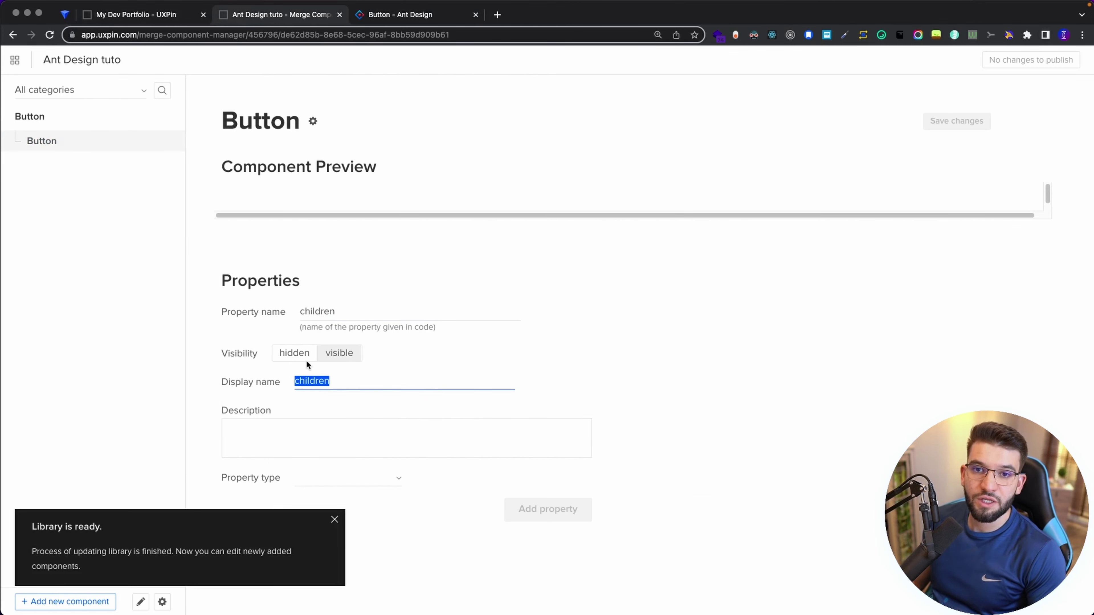
# - Describe the children property as "Text of the button" and dismiss the library notification
pyautogui.click(261, 453)
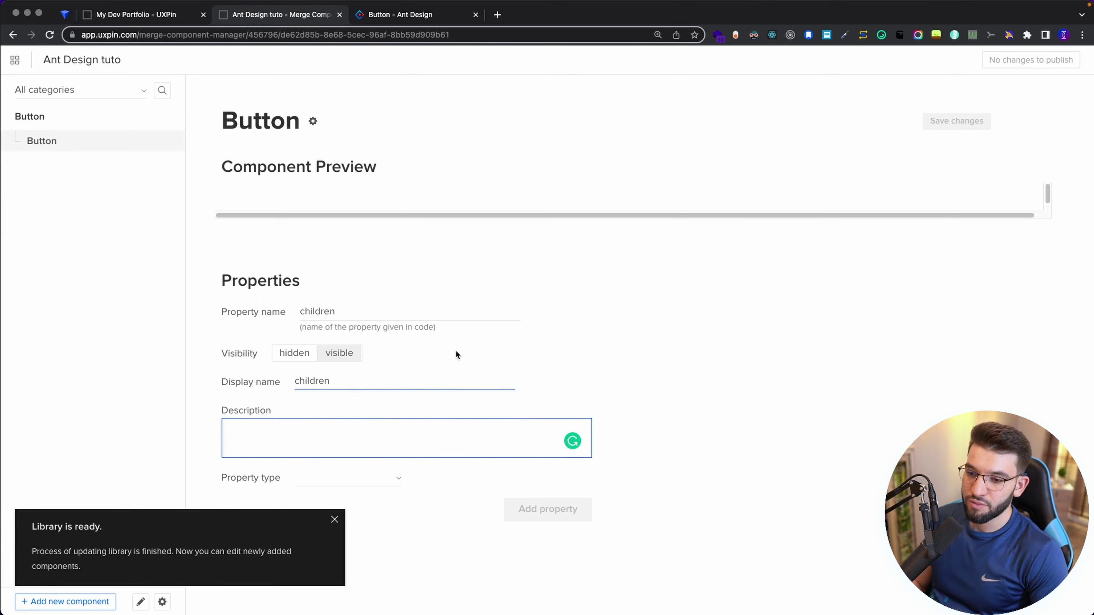
pyautogui.write('Tex')
pyautogui.press('BackSpace')
pyautogui.press('BackSpace')
pyautogui.write('ext of ')
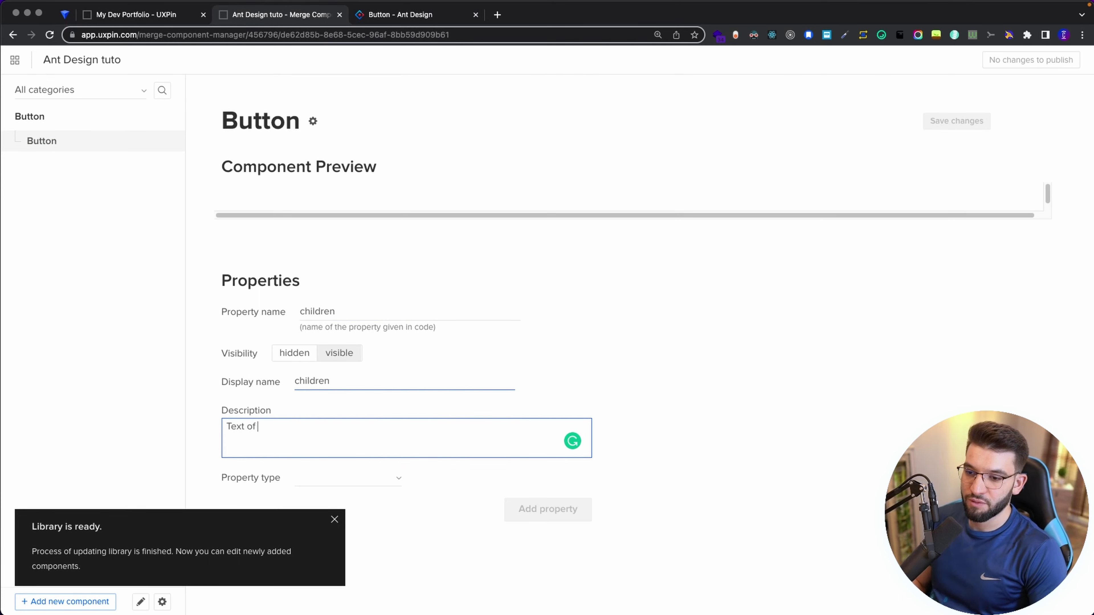
pyautogui.write('the button')
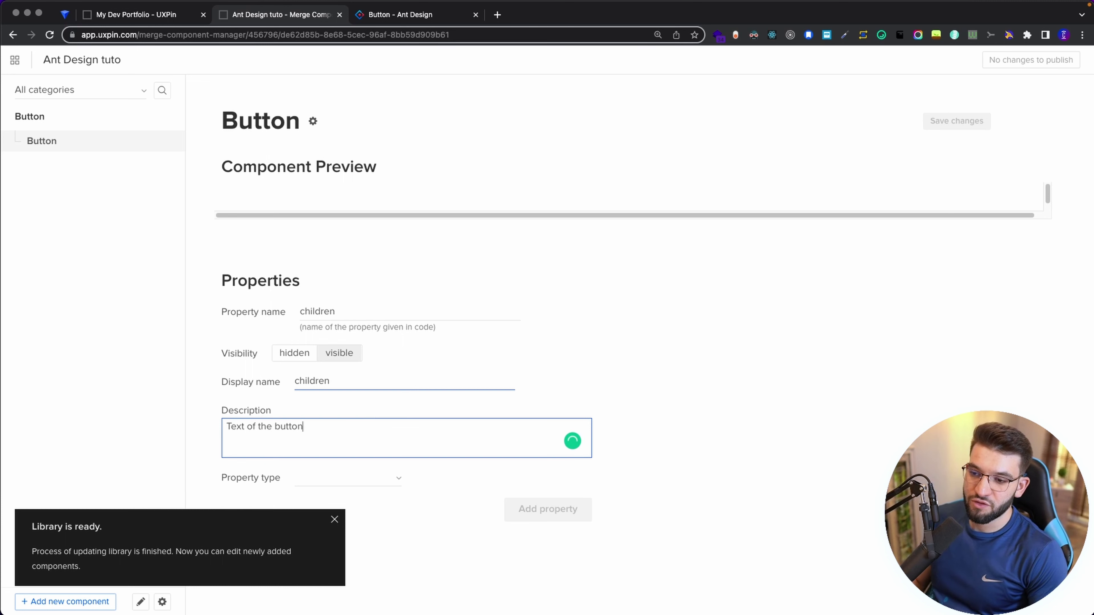
pyautogui.click(334, 520)
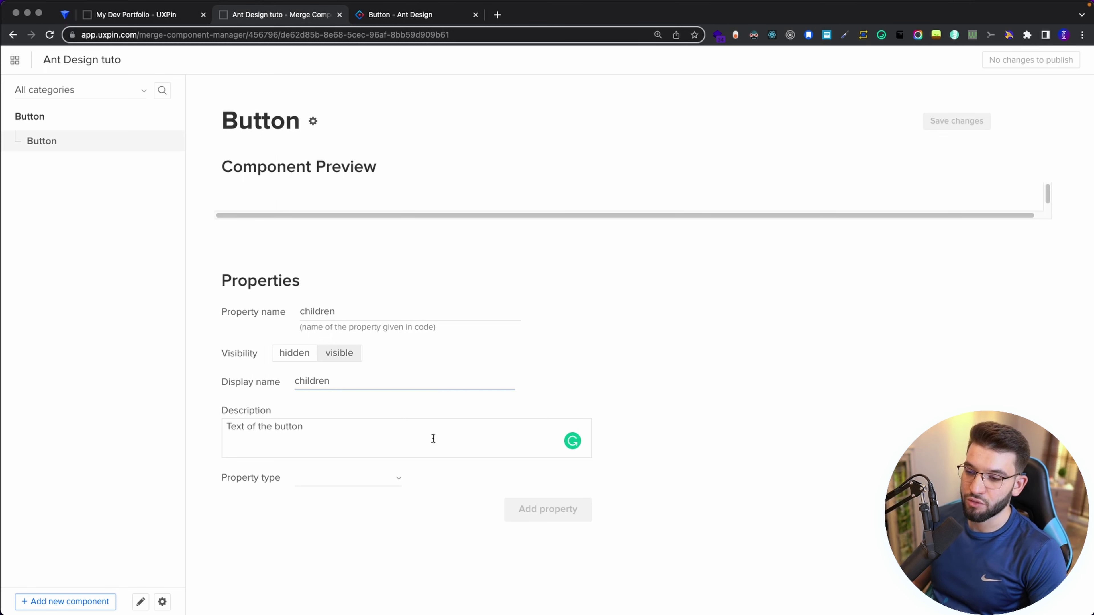
# - Give the children property the string type, input control and default value "Button Text", and add it to the Button
pyautogui.click(394, 486)
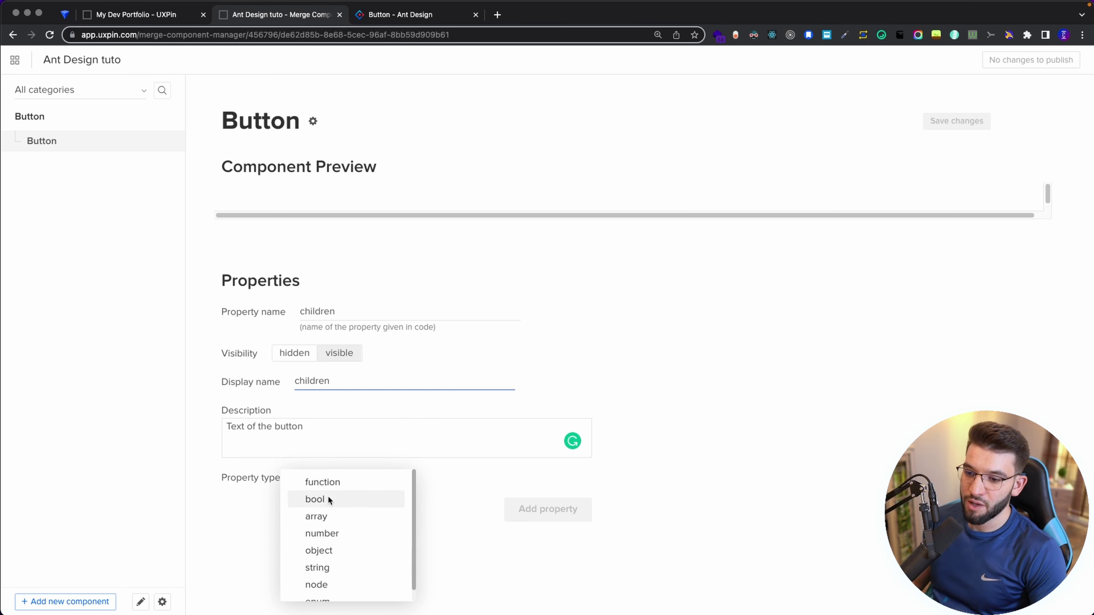
pyautogui.scroll(-1, 331, 560)
pyautogui.scroll(1, 325, 556)
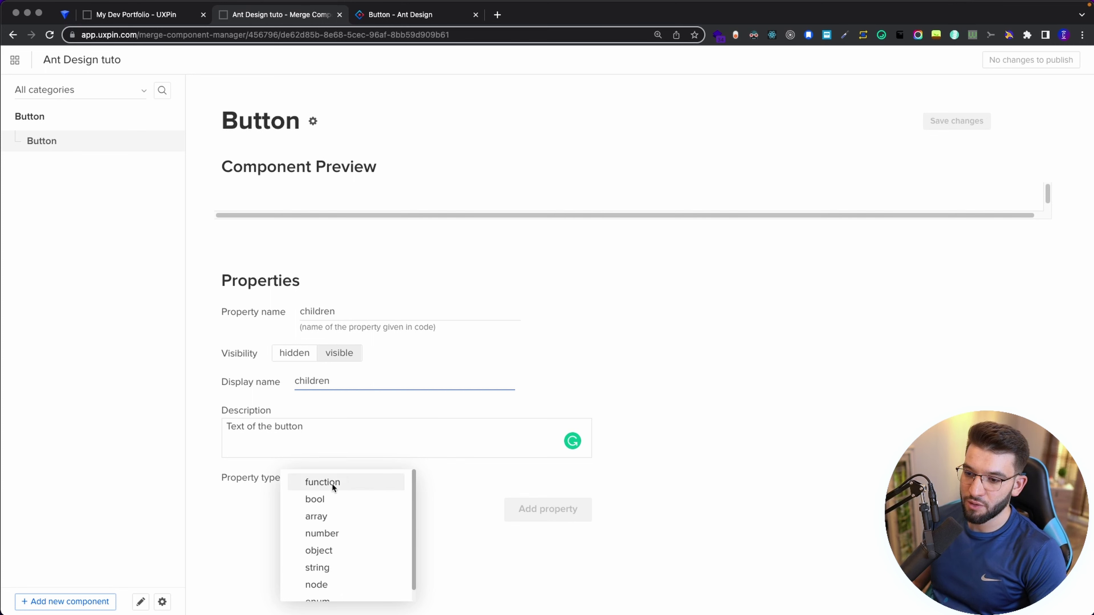
pyautogui.click(330, 568)
pyautogui.scroll(-1, 378, 477)
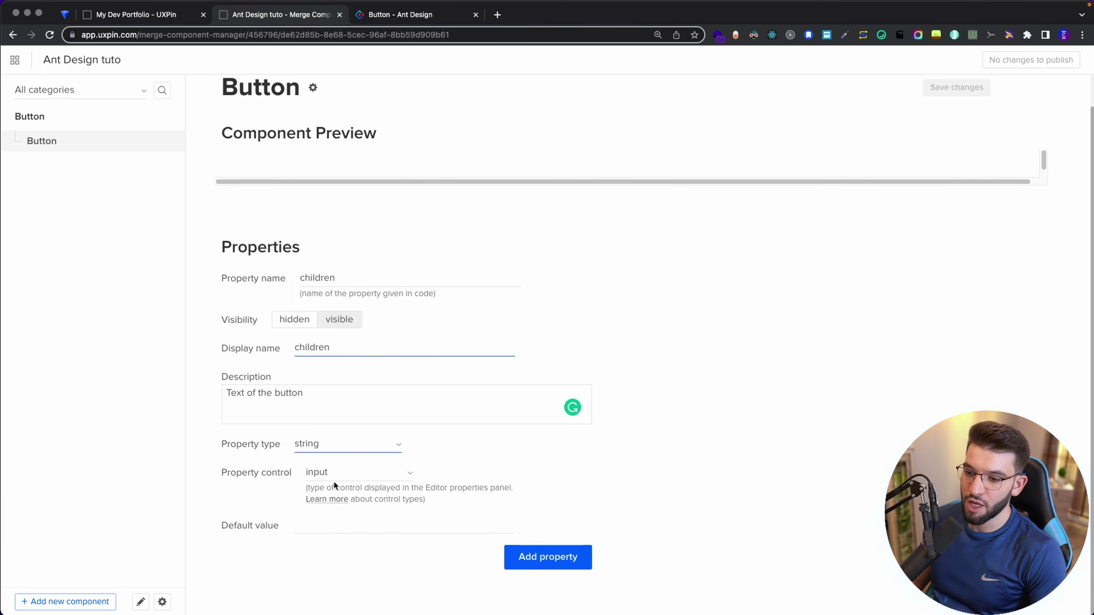
pyautogui.click(370, 476)
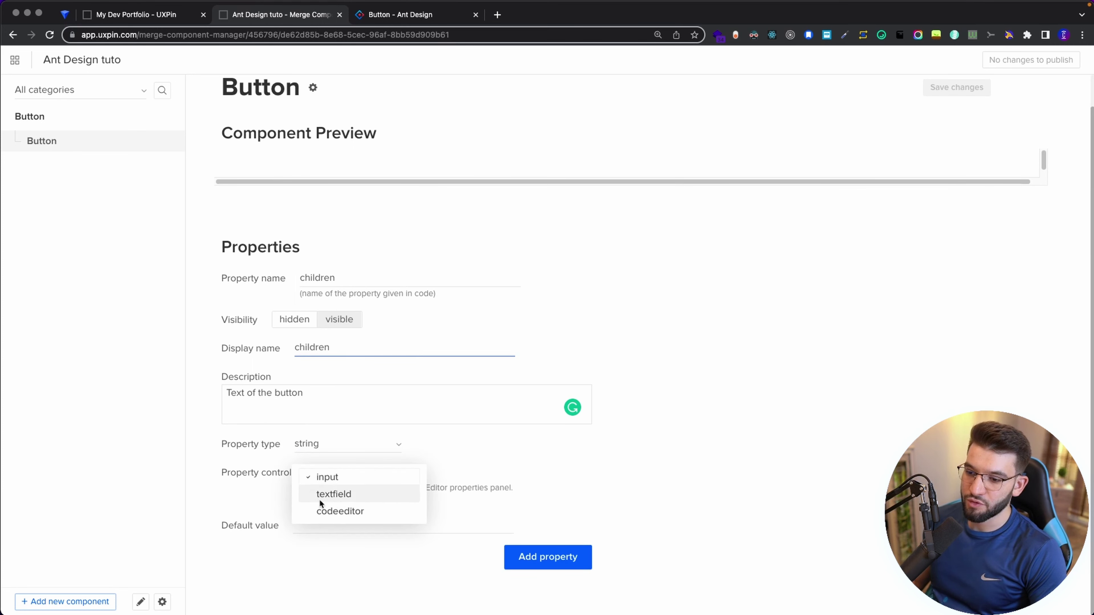
pyautogui.click(566, 470)
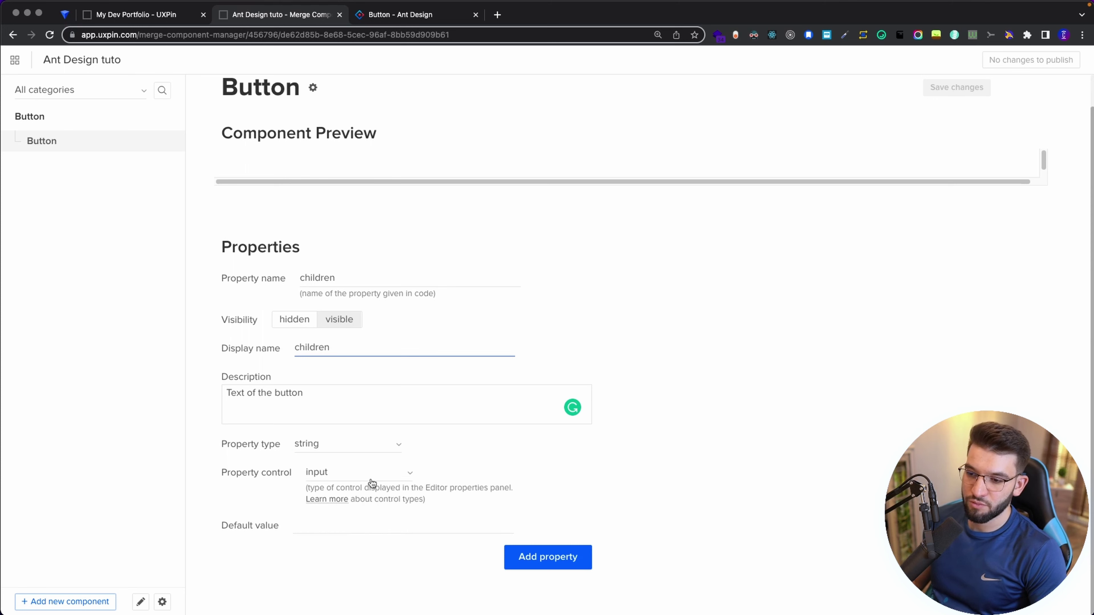
pyautogui.click(331, 530)
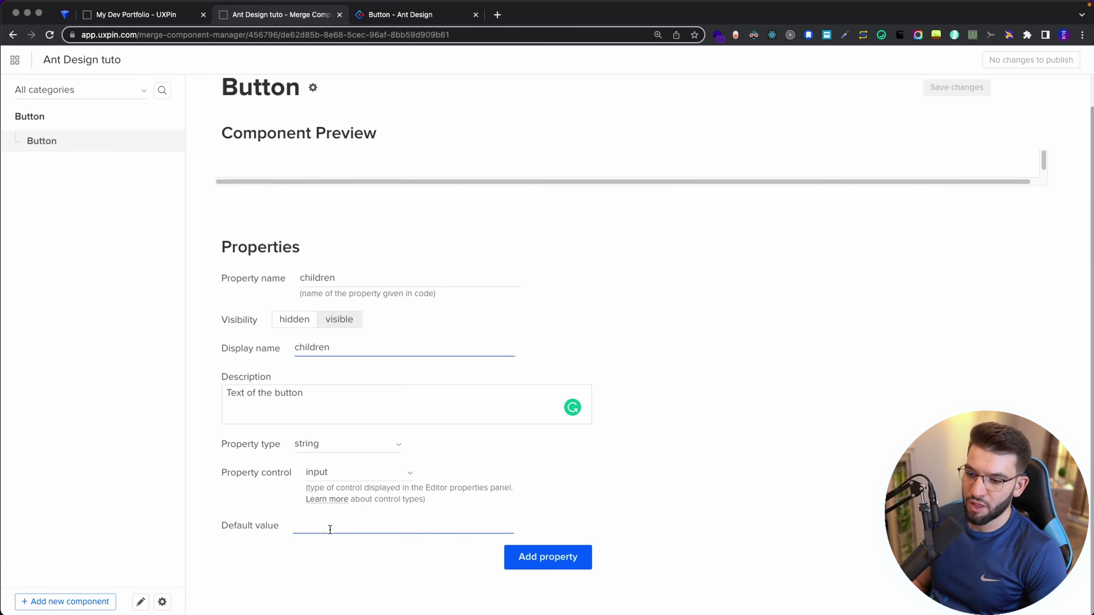
pyautogui.write('Button Text')
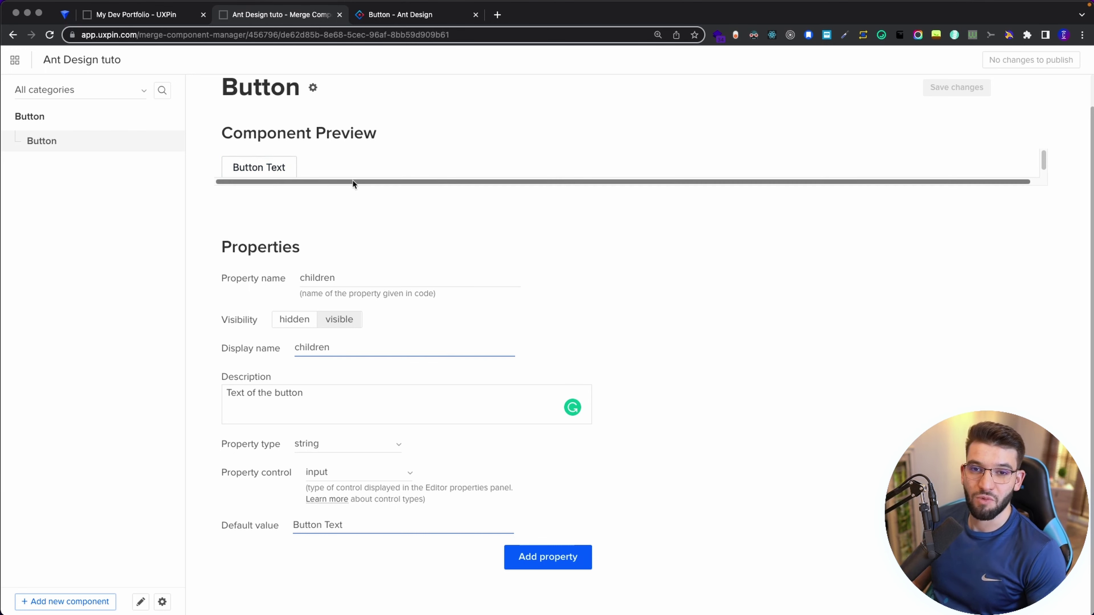
pyautogui.click(553, 560)
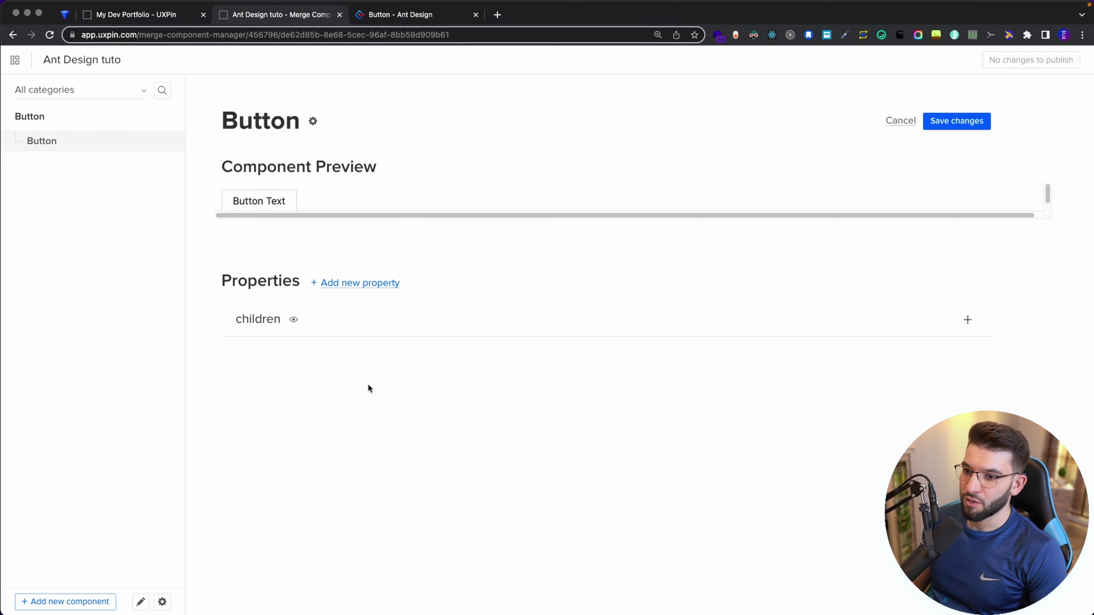
# - Start a second Button property with "danger" as its property name, display name and description
pyautogui.click(343, 285)
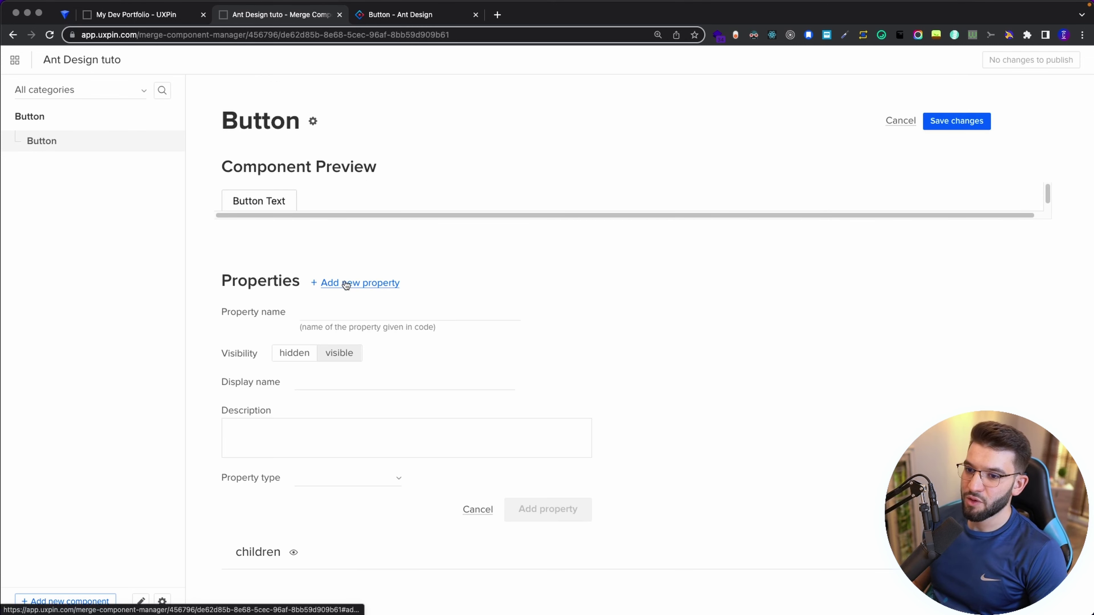
pyautogui.click(324, 323)
pyautogui.write('dangfe')
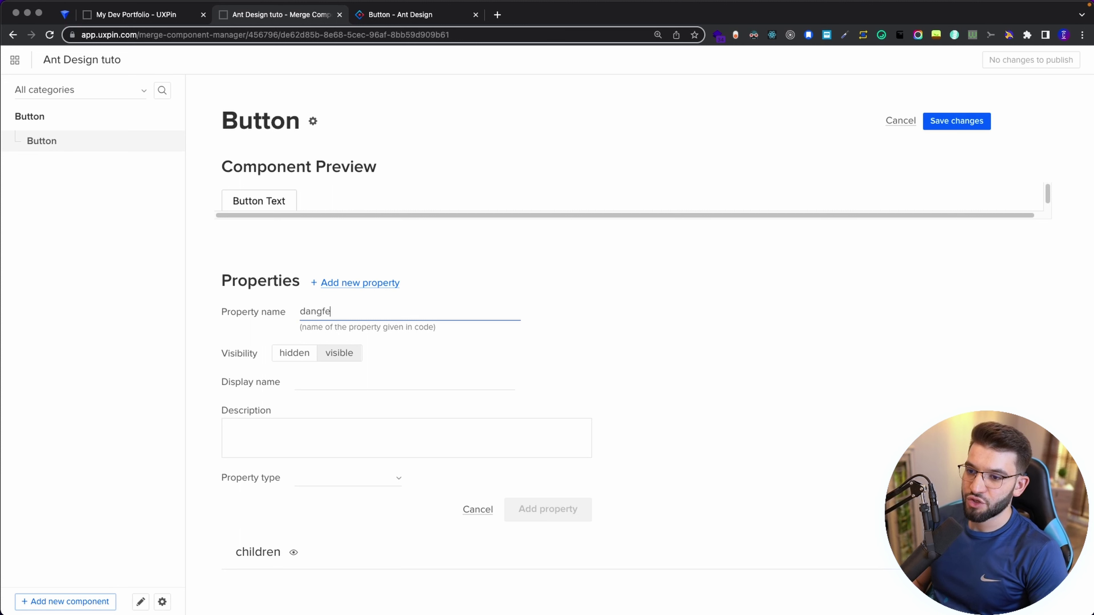
pyautogui.press('BackSpace')
pyautogui.press('BackSpace')
pyautogui.write('er')
pyautogui.click(310, 381)
pyautogui.write('danger')
pyautogui.click(404, 437)
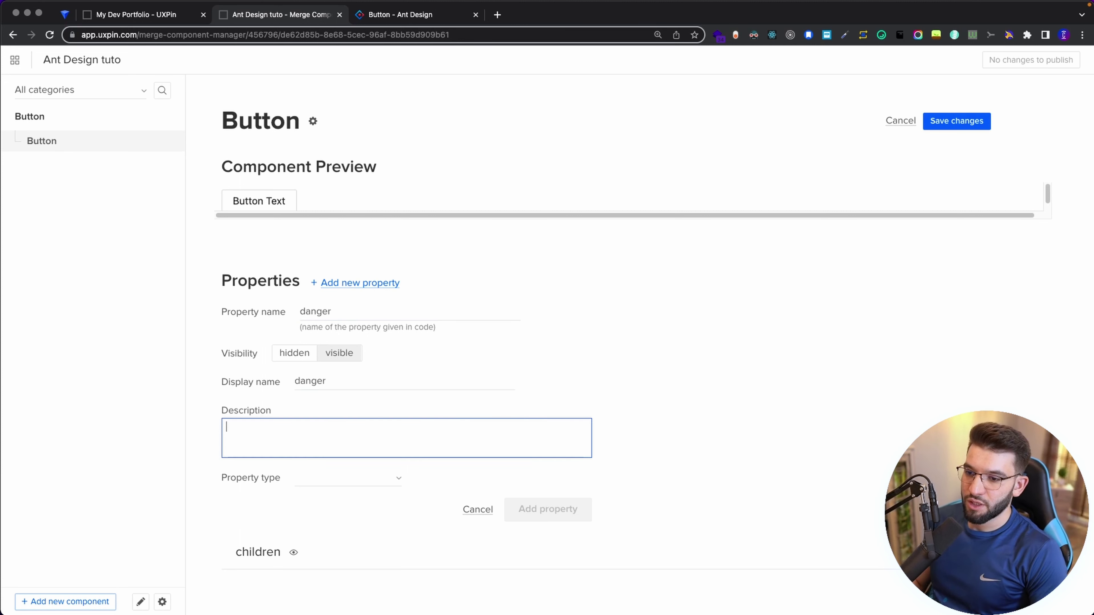
pyautogui.write('danger')
# - Give the danger property the bool type with default value false, and add it to the Button
pyautogui.click(341, 478)
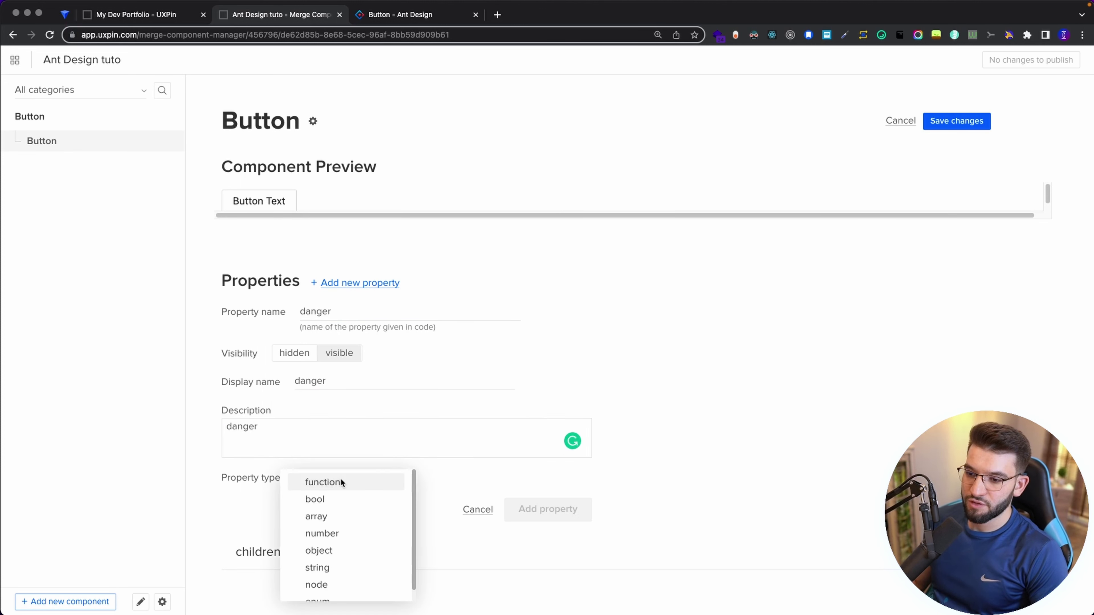
pyautogui.click(338, 501)
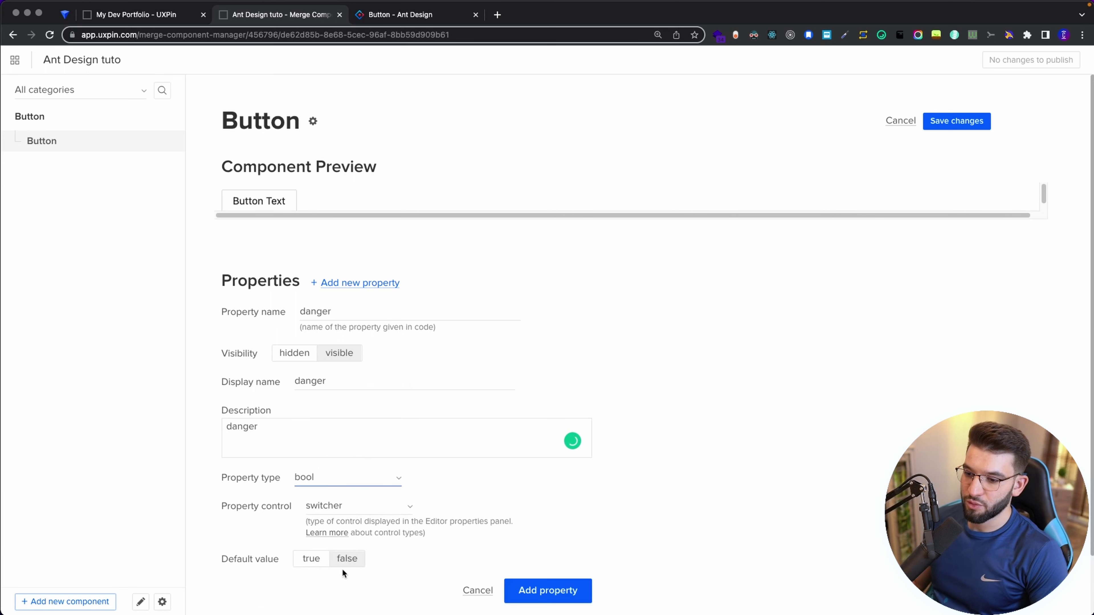
pyautogui.click(310, 559)
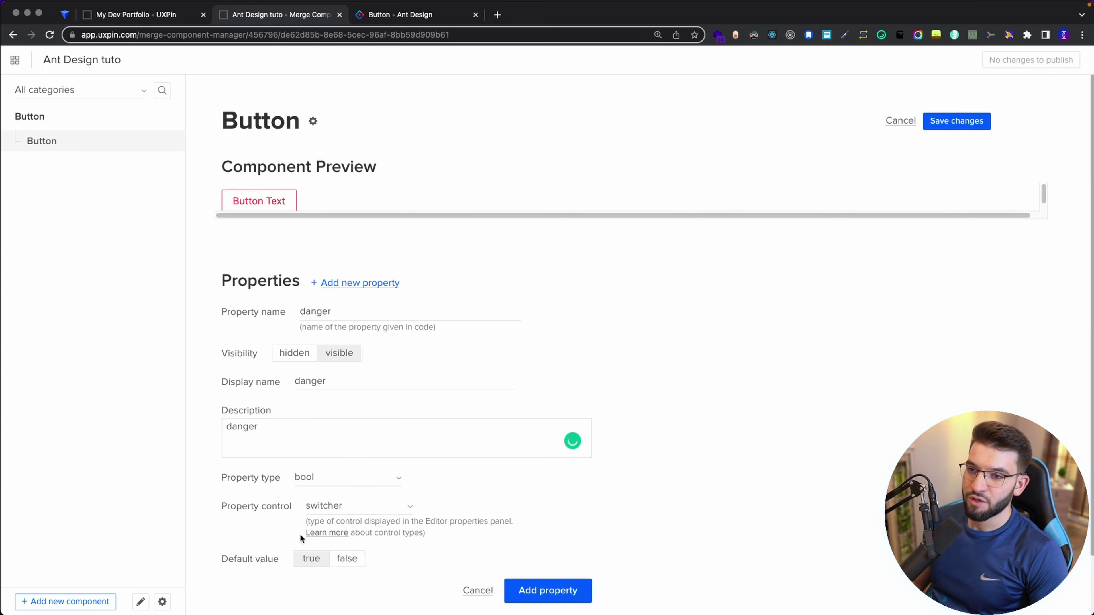
pyautogui.click(348, 559)
pyautogui.click(549, 591)
# - Start a third Button property with "type" as its property name, display name and description
pyautogui.click(345, 285)
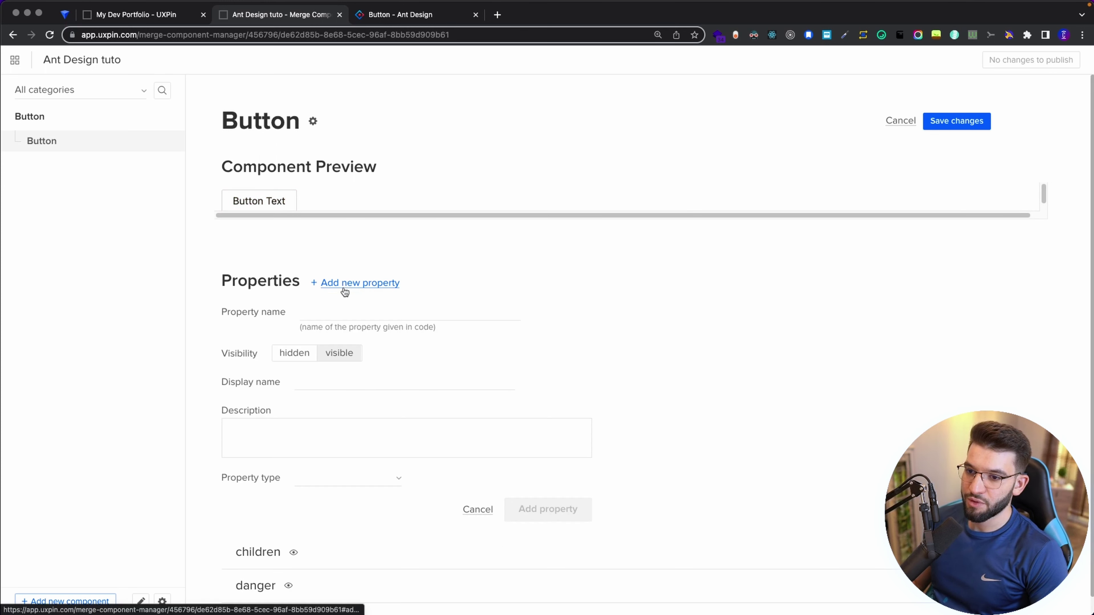
pyautogui.write('type')
pyautogui.press('Tab')
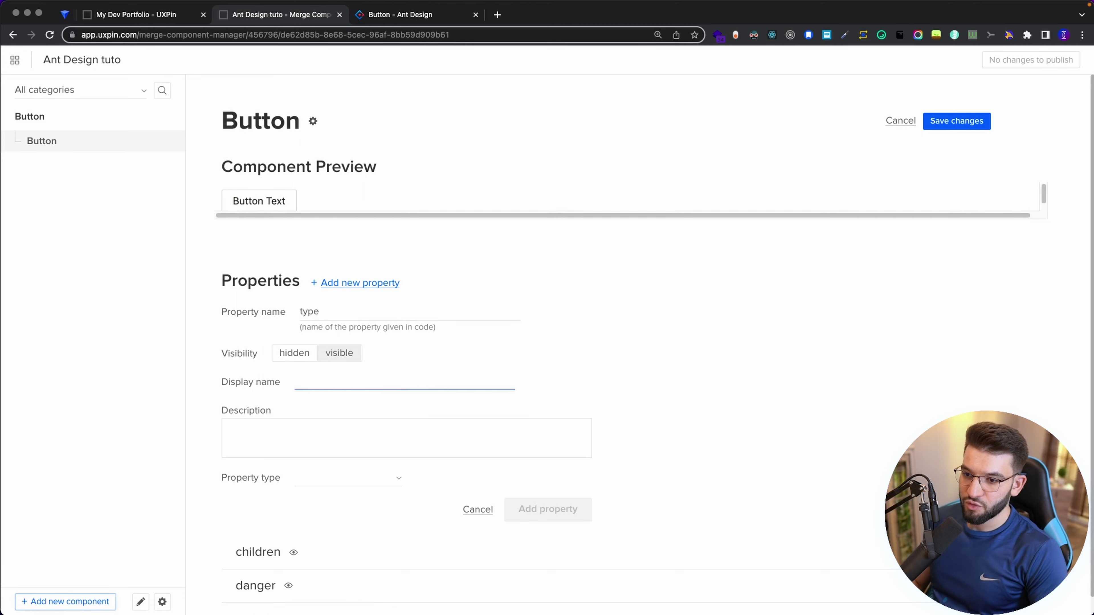
pyautogui.write('type')
pyautogui.press('Tab')
pyautogui.write('type')
pyautogui.press('Tab')
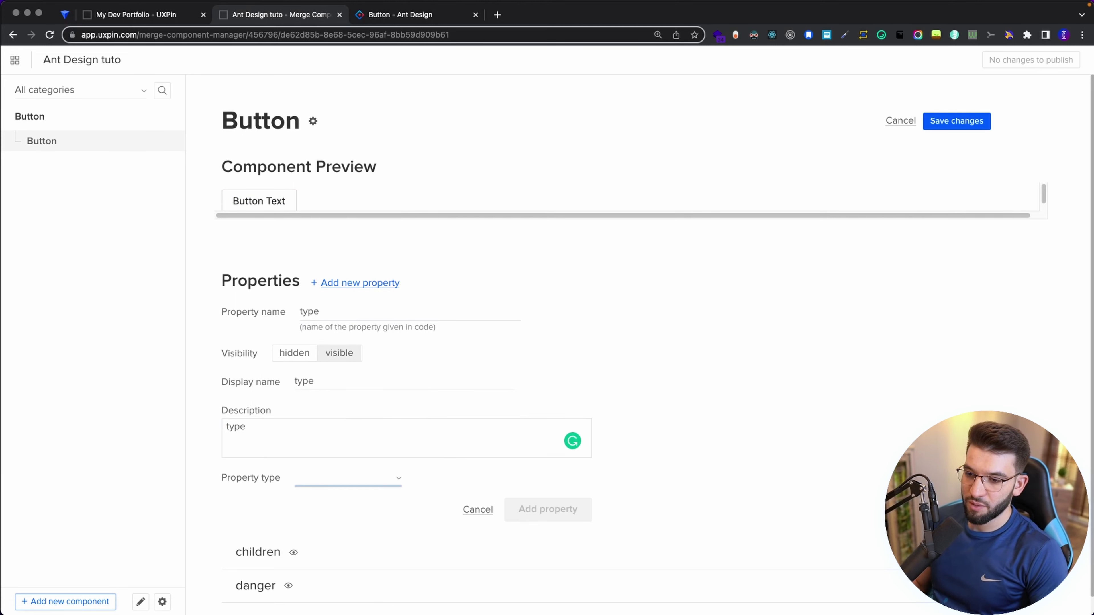
# - Give the type property the string type, input control and default value "primary", and add it to the Button
pyautogui.click(375, 478)
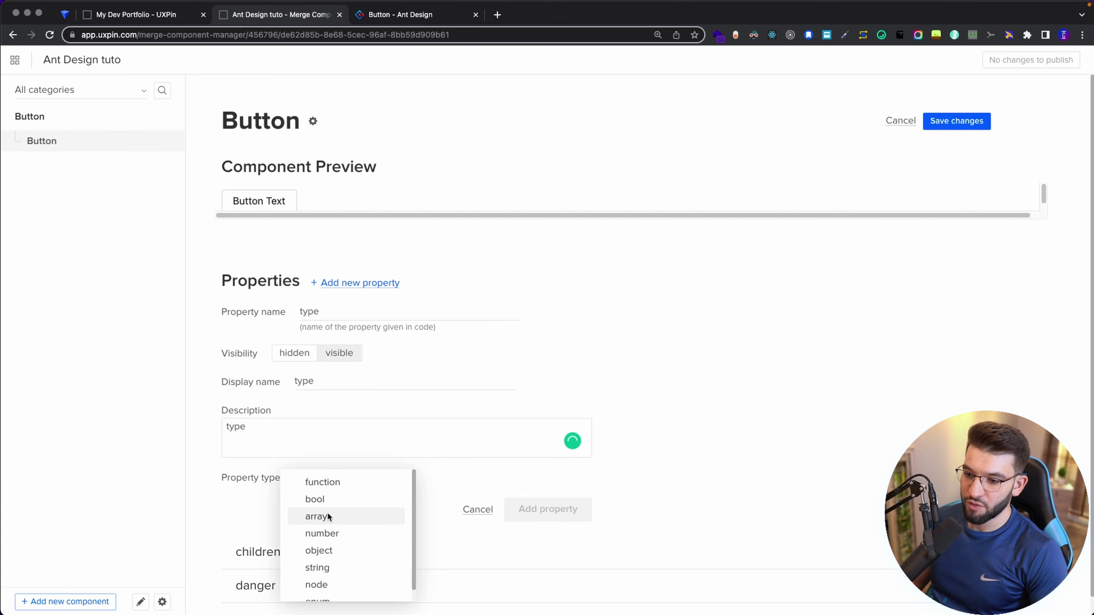
pyautogui.click(327, 567)
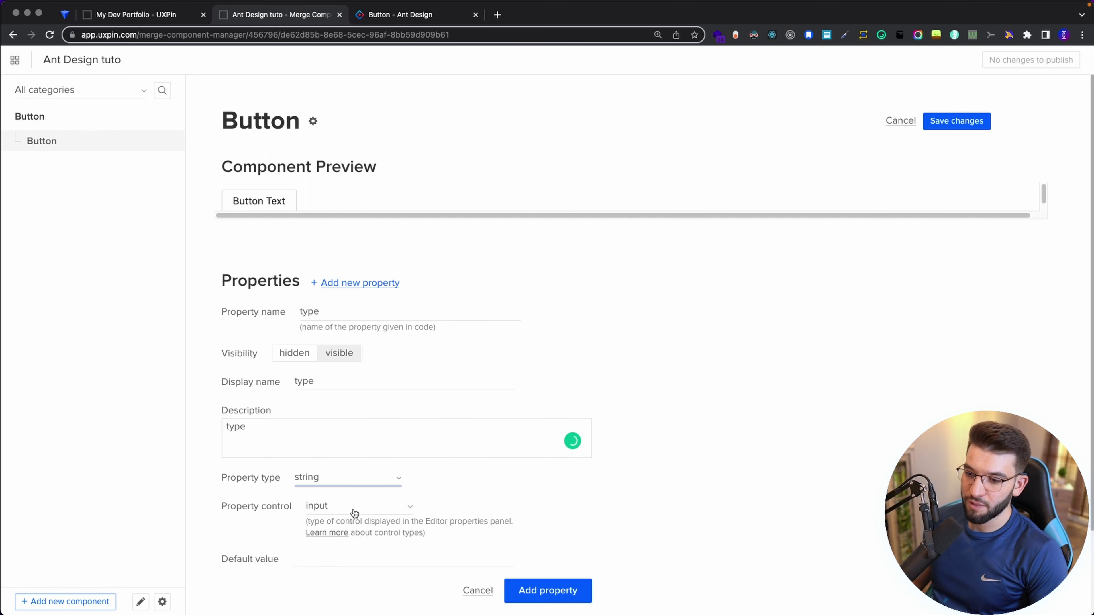
pyautogui.click(327, 560)
pyautogui.scroll(-3, 465, 466)
pyautogui.write('primary')
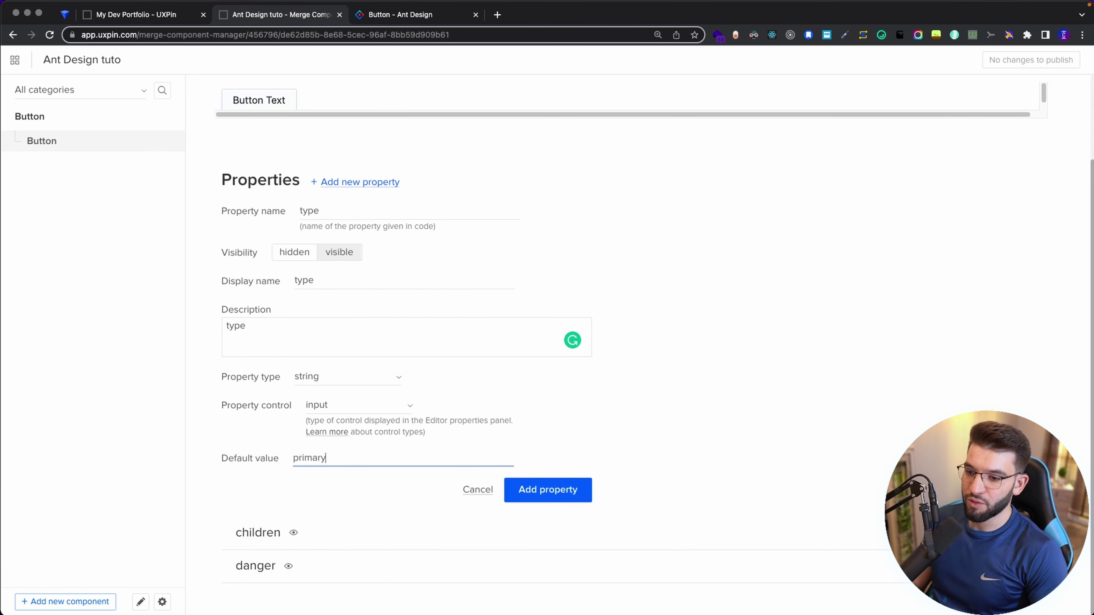
pyautogui.scroll(1, 301, 214)
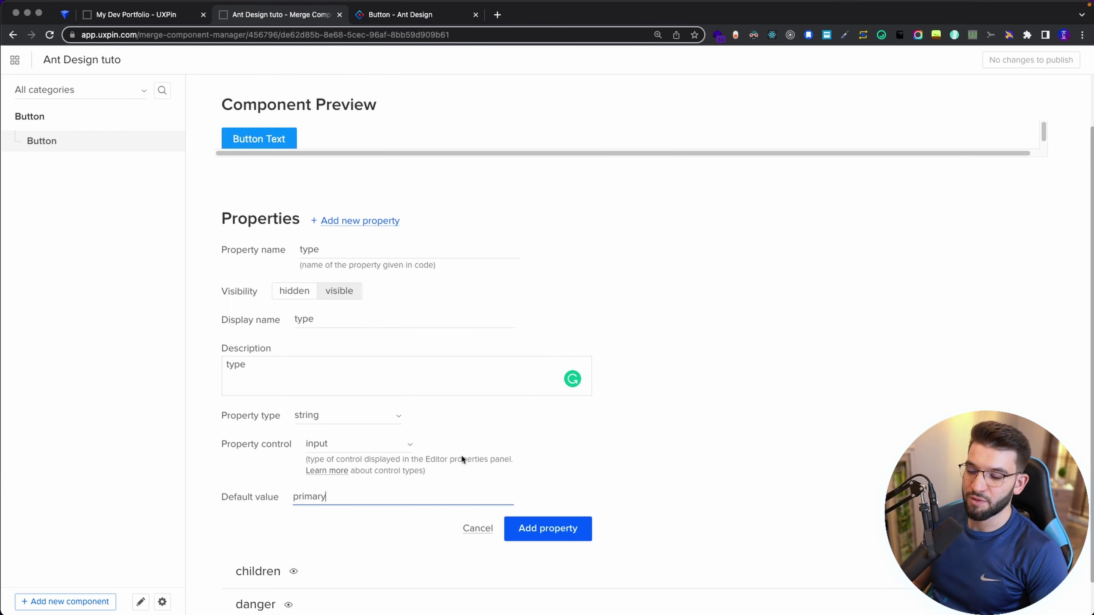
pyautogui.click(555, 528)
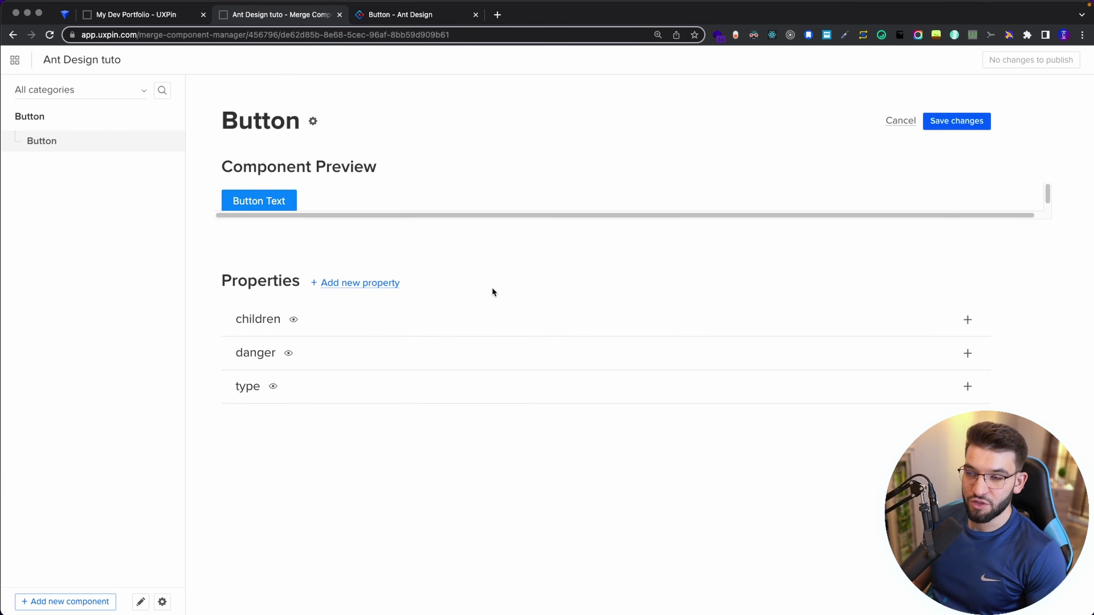
# - Look up loading in the Ant Design Button API table and start a Button property with "loading" as property name, display name and description
pyautogui.click(409, 14)
pyautogui.doubleClick(247, 422)
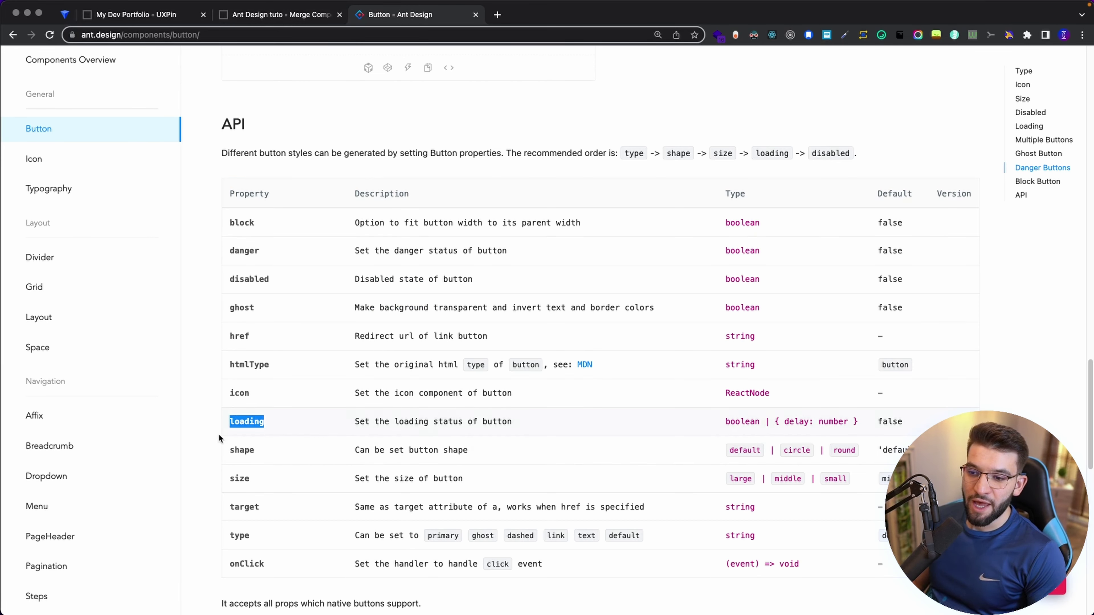
pyautogui.click(293, 14)
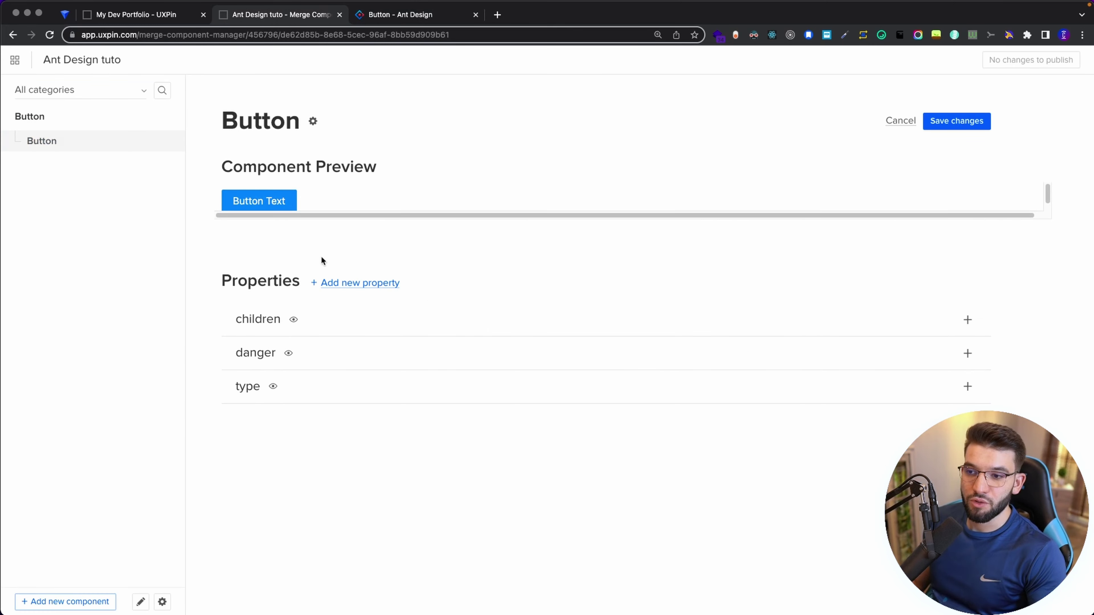
pyautogui.click(363, 286)
pyautogui.click(347, 314)
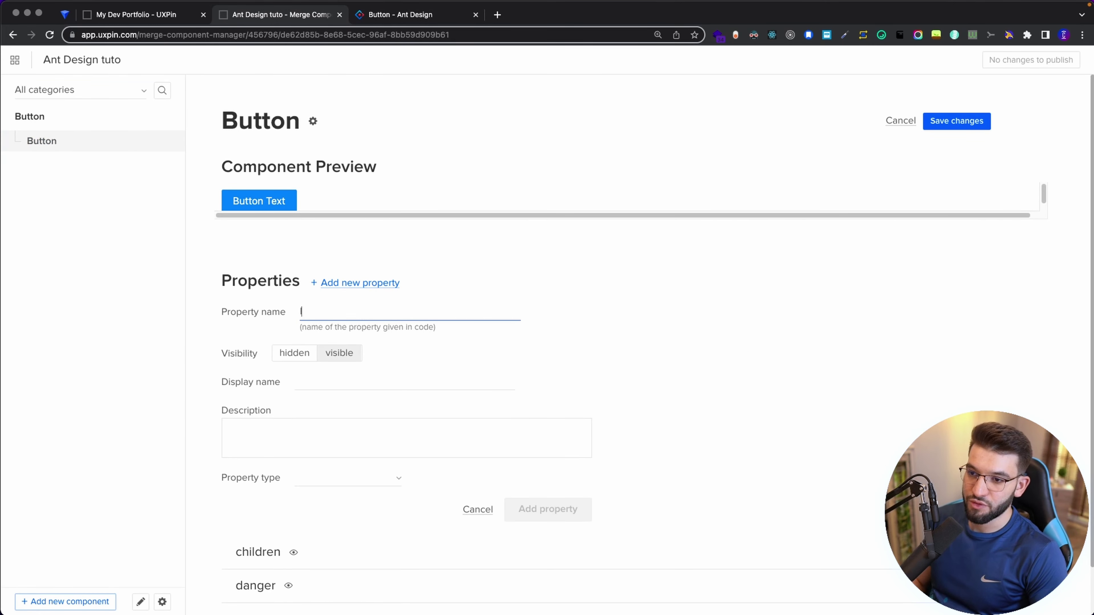
pyautogui.write('loading')
pyautogui.press('Tab')
pyautogui.write('loading')
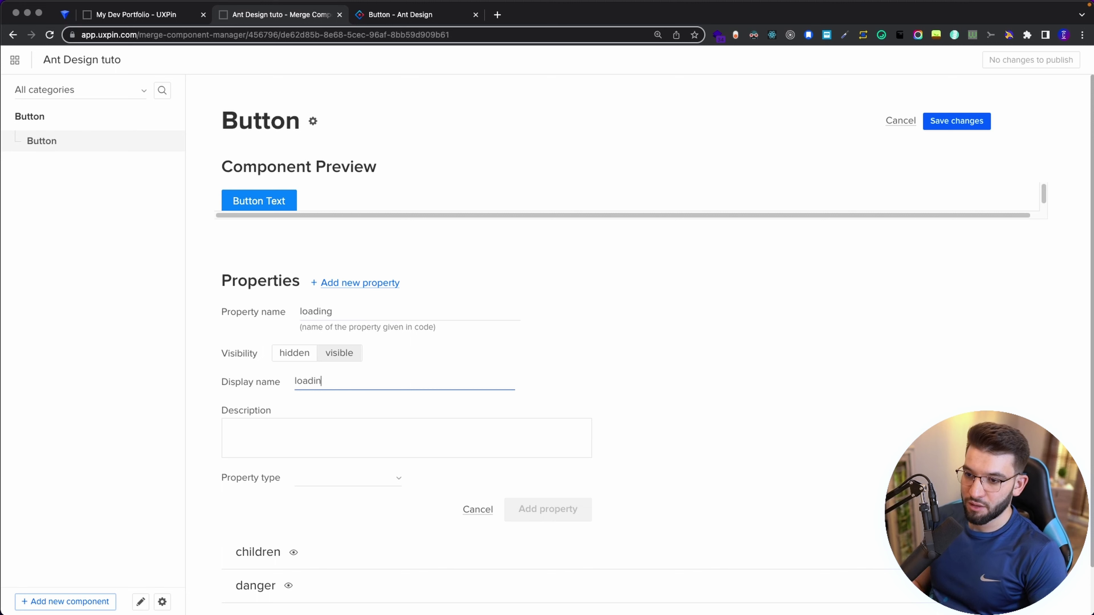
pyautogui.press('Tab')
pyautogui.write('loading')
pyautogui.press('Tab')
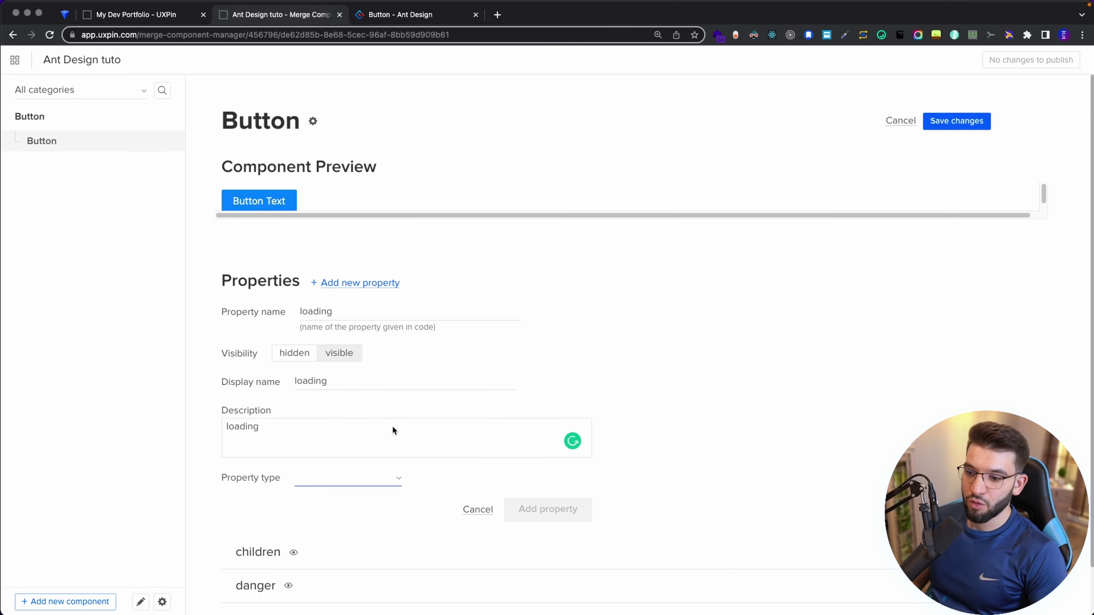
# - Give the loading property the bool type with switcher control and default value true, and add it to the Button
pyautogui.click(378, 481)
pyautogui.click(310, 499)
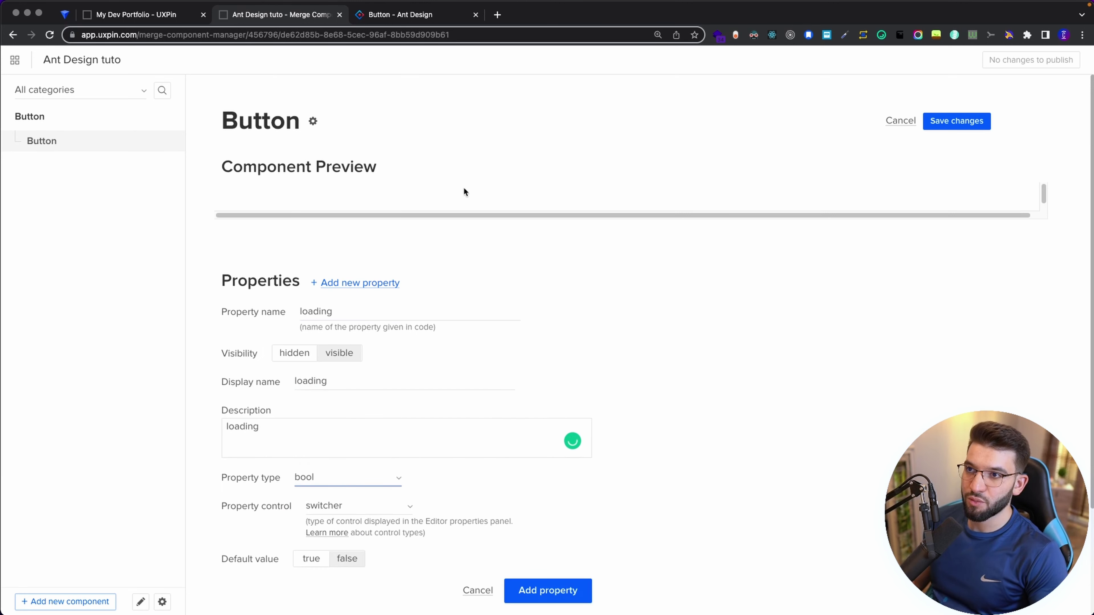
pyautogui.scroll(-3, 373, 418)
pyautogui.scroll(3, 336, 463)
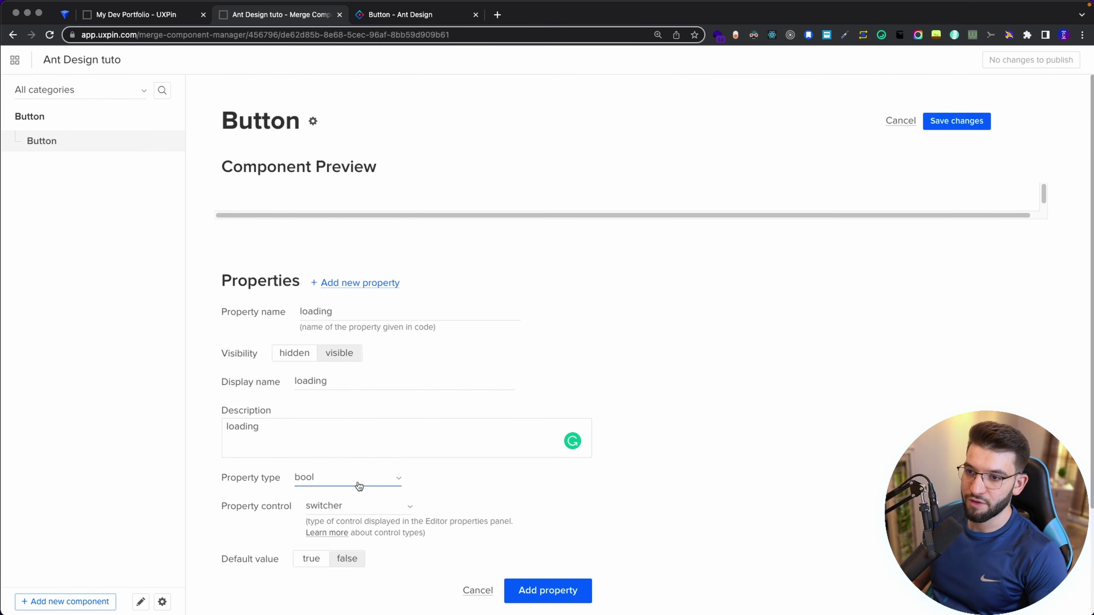
pyautogui.click(310, 560)
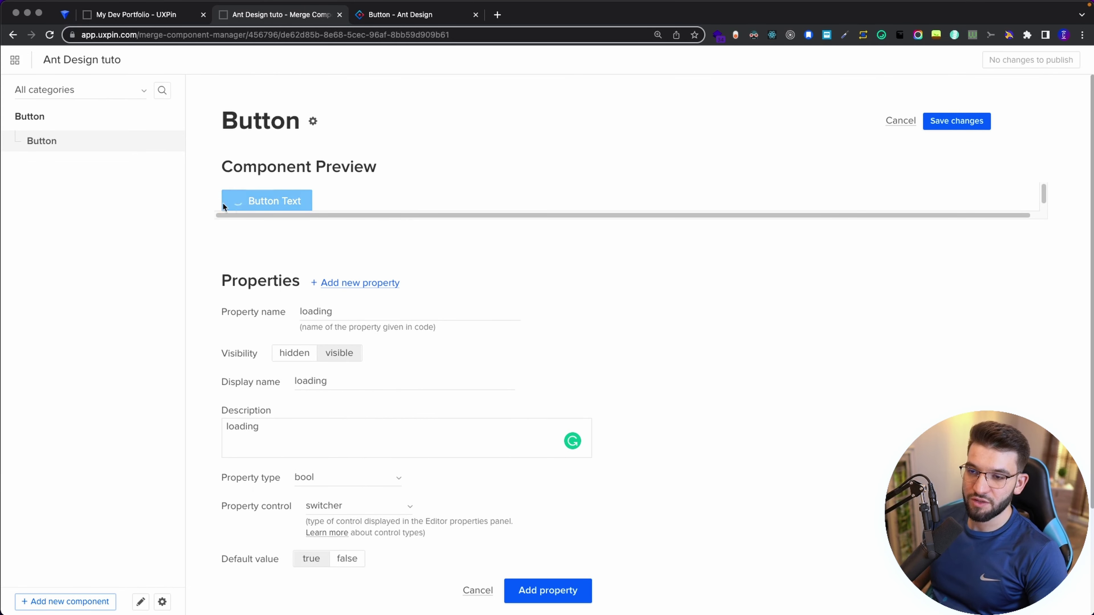
pyautogui.click(345, 560)
pyautogui.click(309, 559)
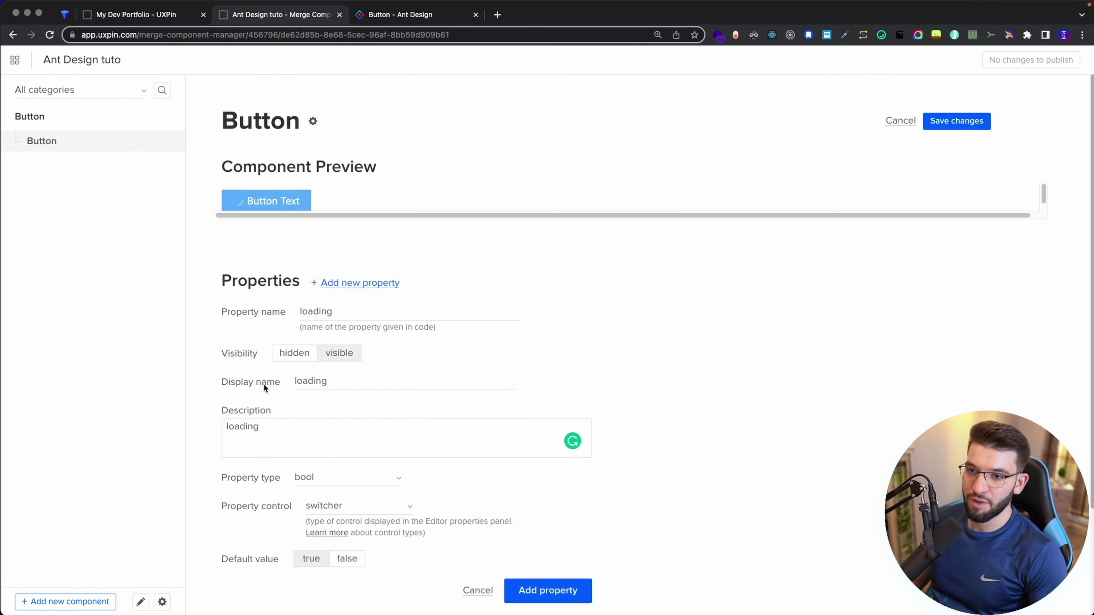
pyautogui.click(547, 590)
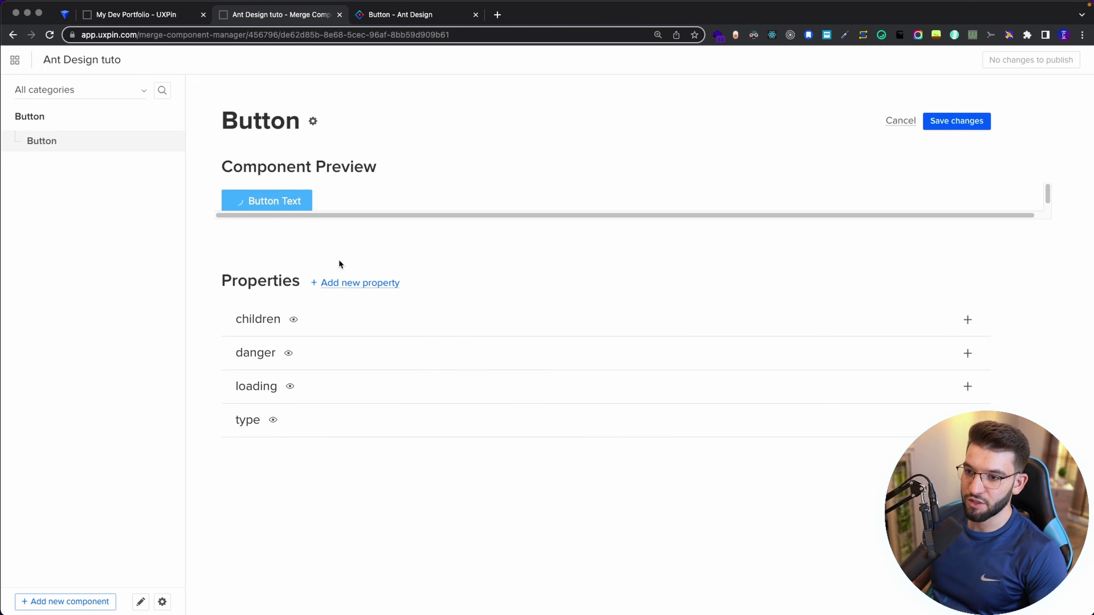
# - Start a fifth Button property with "size" as its property name, display name and description
pyautogui.click(338, 283)
pyautogui.click(340, 309)
pyautogui.write('size')
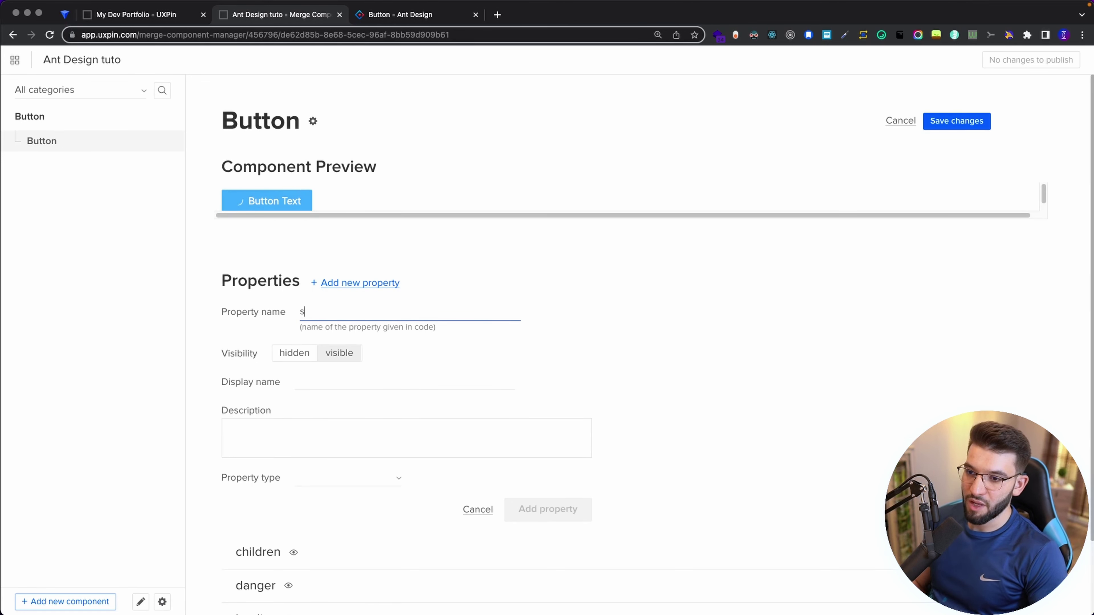
pyautogui.press('Tab')
pyautogui.write('size')
pyautogui.press('Tab')
pyautogui.write('size')
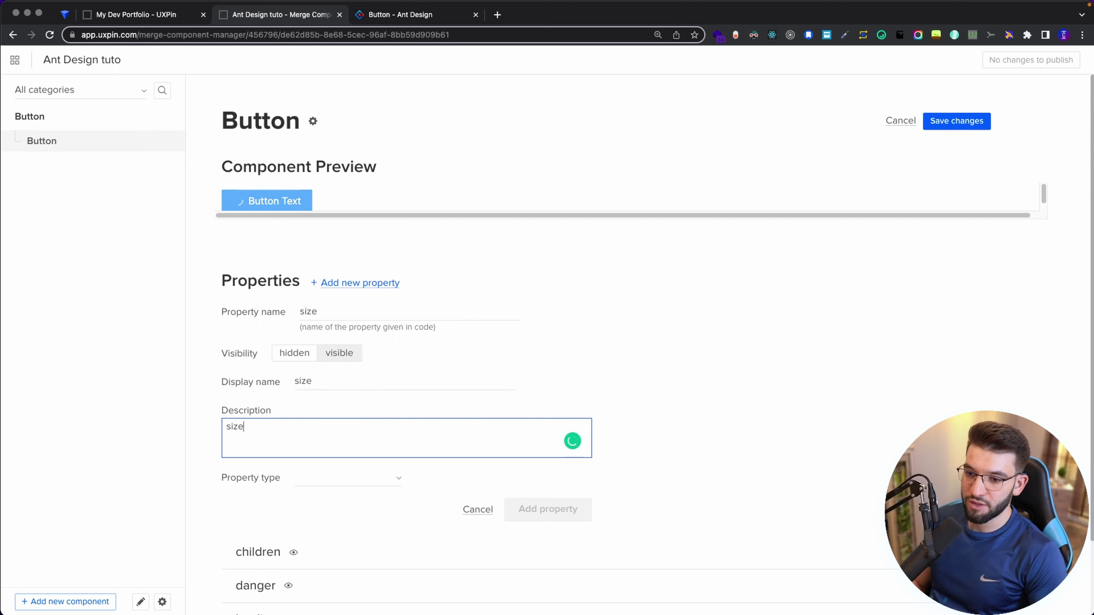
# - Give the size property the string type, check its options in the Ant Design docs, and add it without a default value
pyautogui.press('Tab')
pyautogui.click(353, 479)
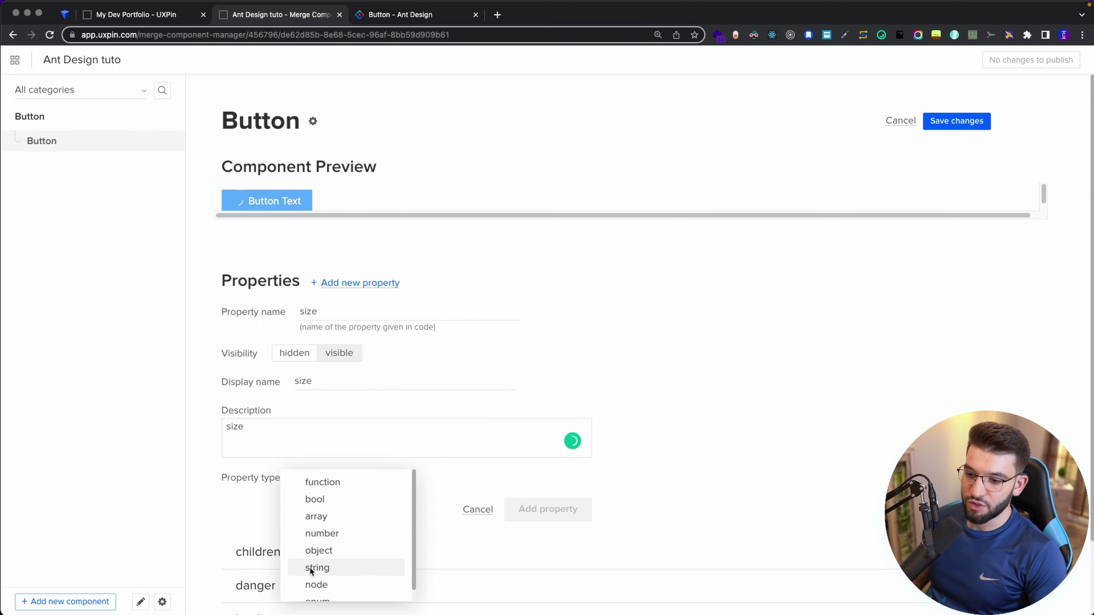
pyautogui.click(343, 568)
pyautogui.click(400, 14)
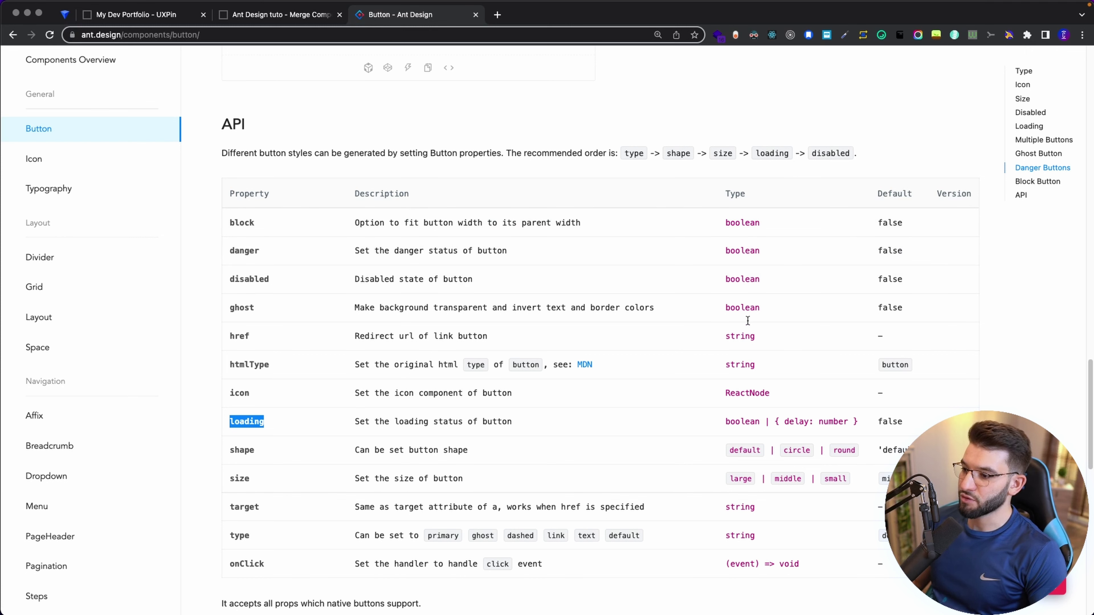
pyautogui.click(254, 17)
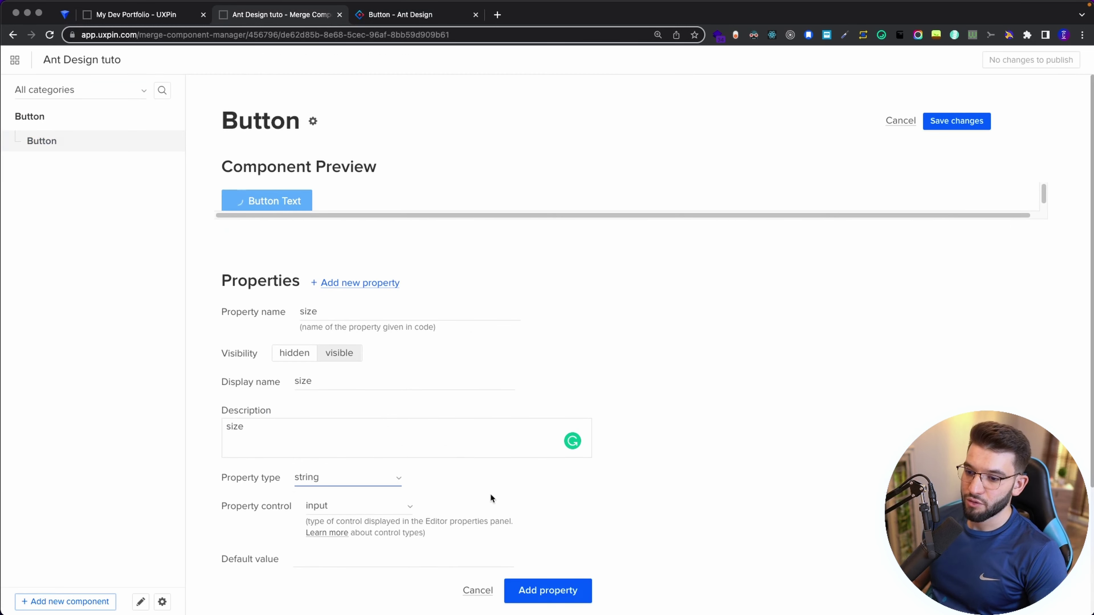
pyautogui.click(528, 584)
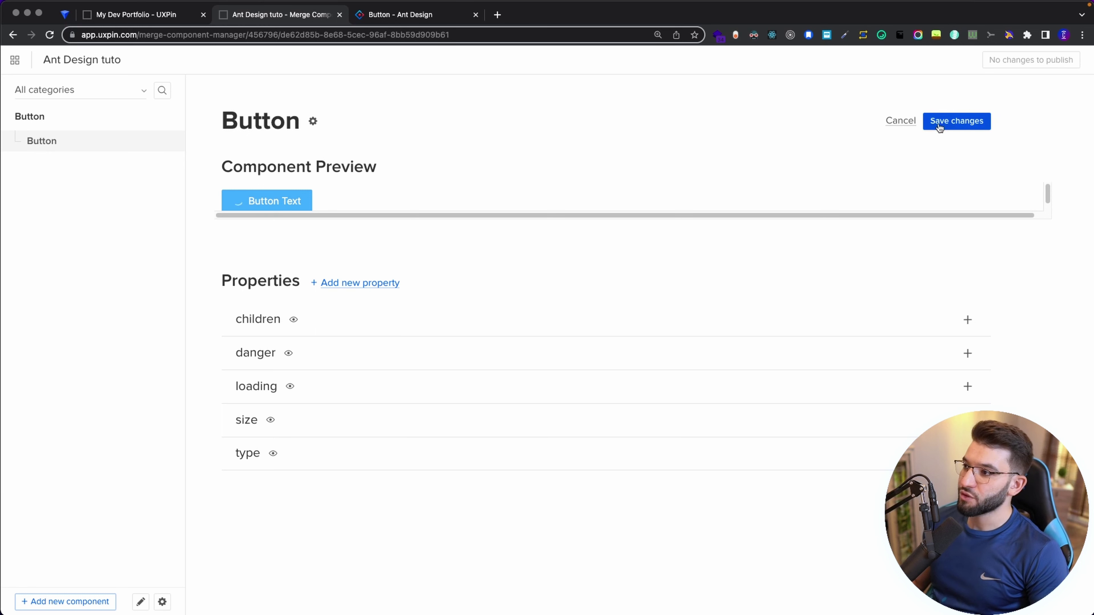
# - Save the Button component's changes and publish them to the Ant Design tuto library
pyautogui.click(954, 121)
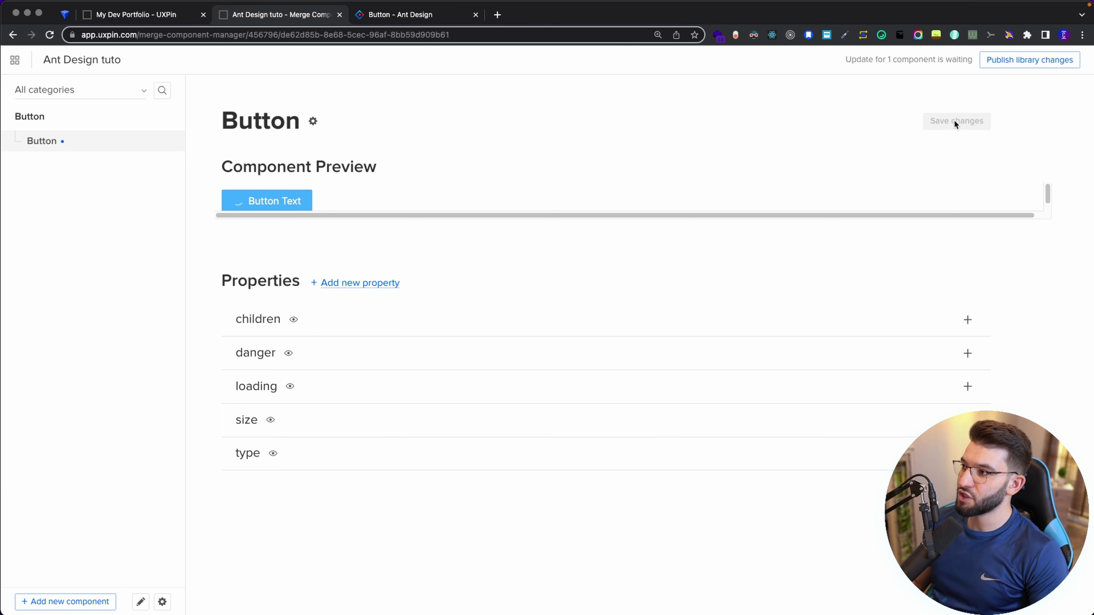
pyautogui.click(1024, 62)
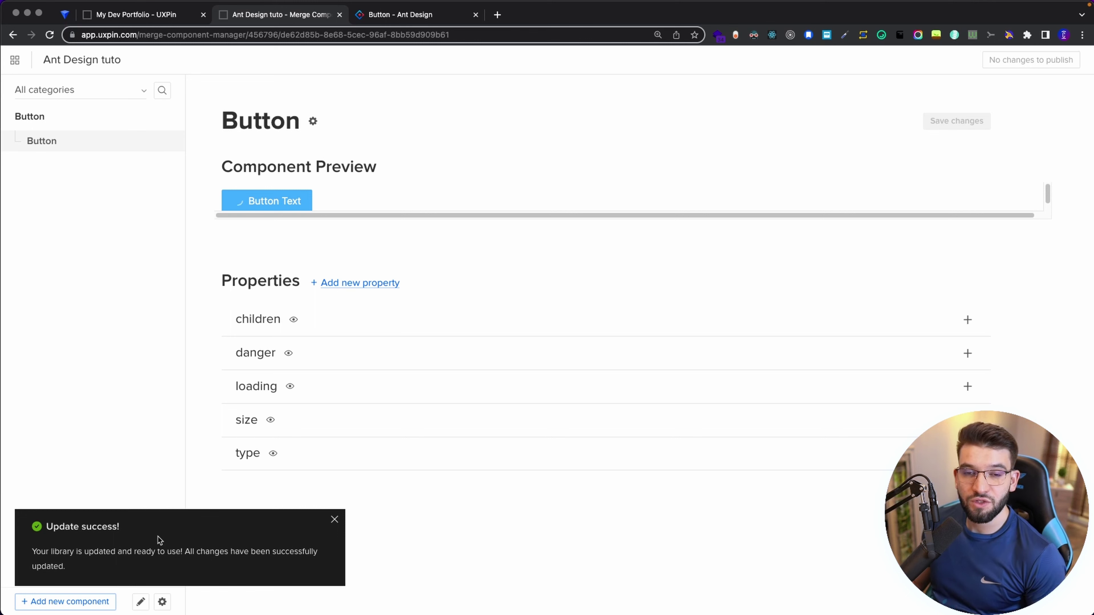
# - Switch to the My Dev Portfolio prototype and place the library's Button on the canvas at about X 293, Y 273
pyautogui.hotkey('ctrl', 'shift', 'Tab')
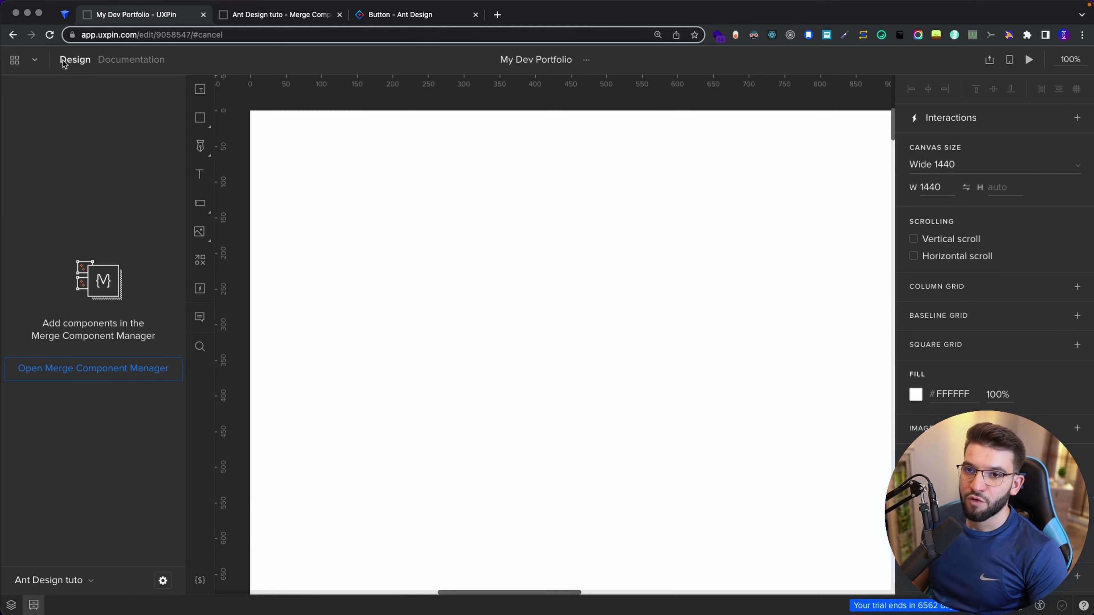
pyautogui.click(201, 176)
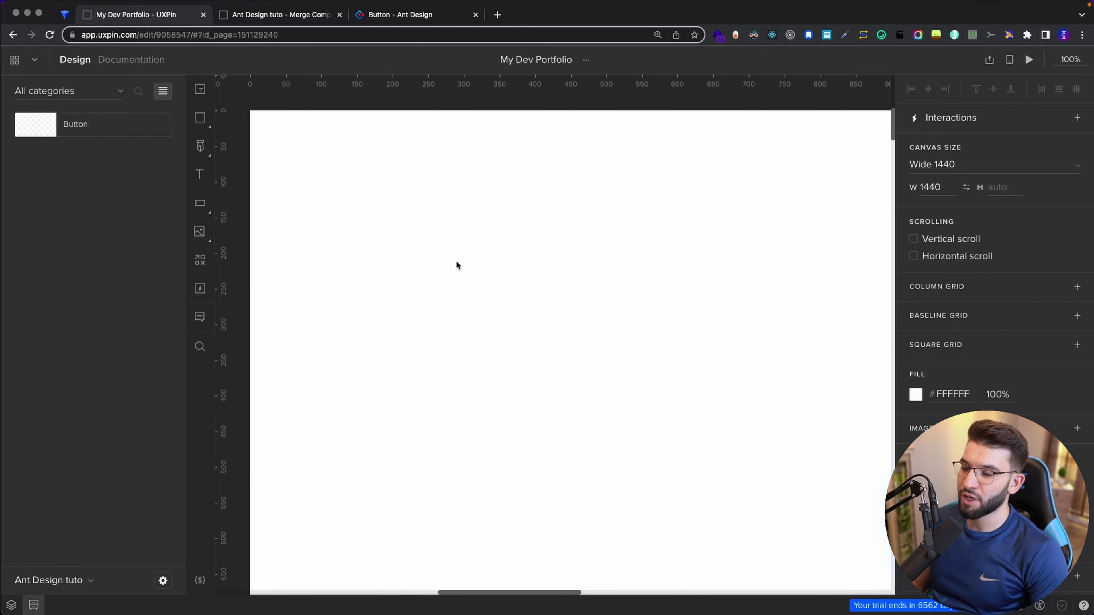
pyautogui.click(500, 263)
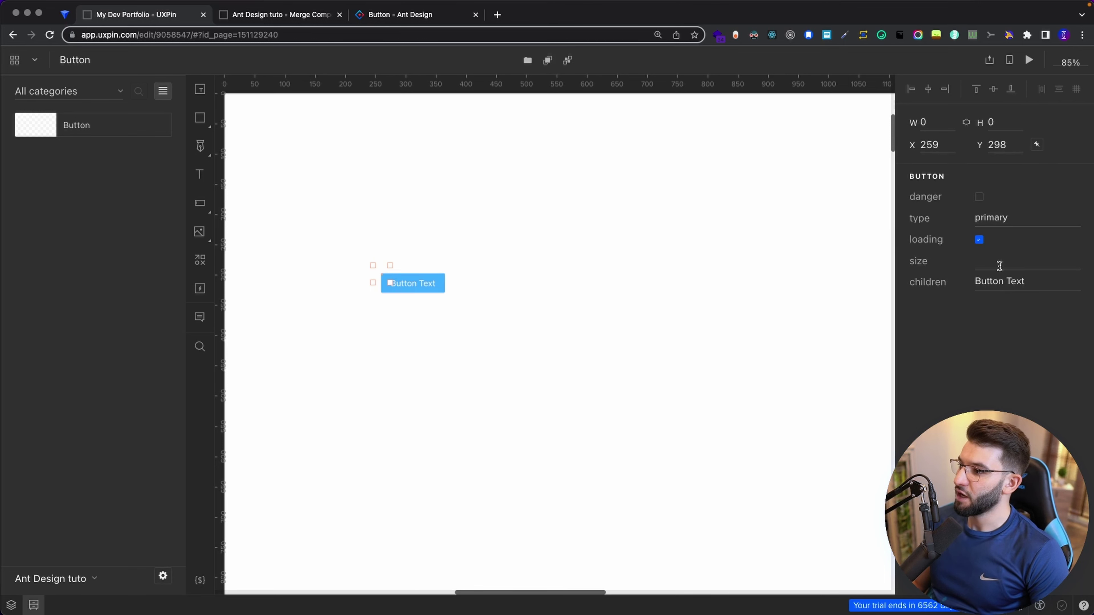
pyautogui.click(506, 300)
pyautogui.moveTo(411, 288); pyautogui.dragTo(432, 271)
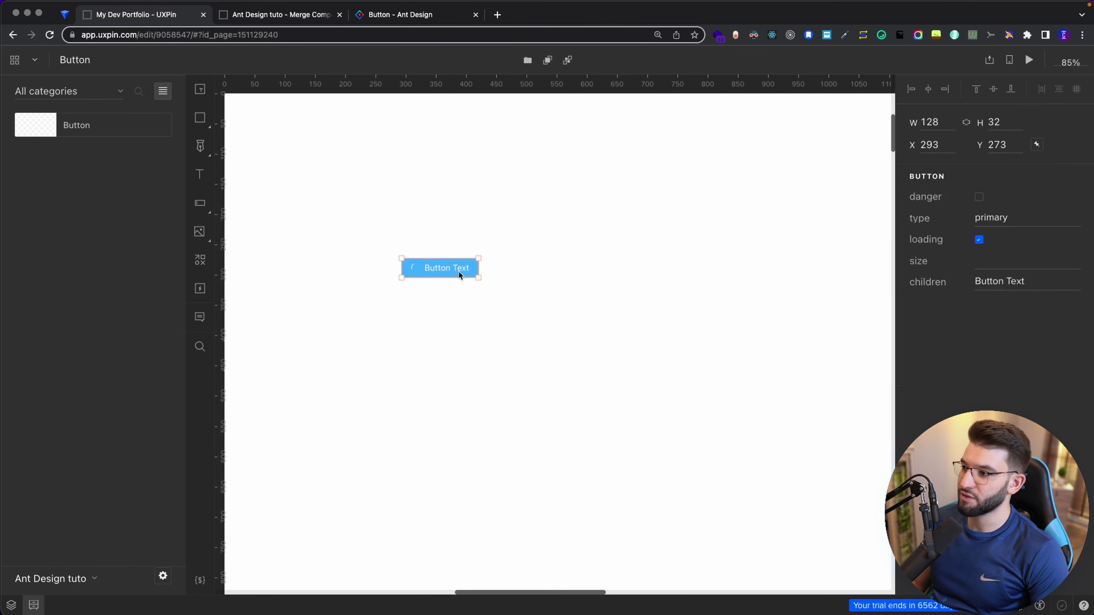
# - Turn off loading and enable danger on the placed Button, and set its type to default
pyautogui.click(981, 240)
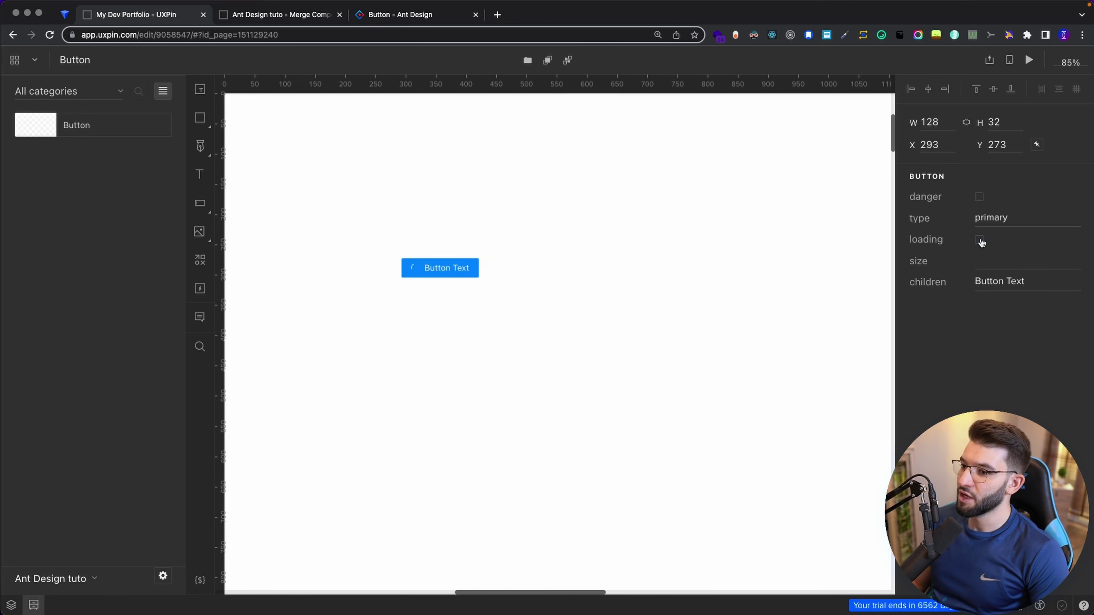
pyautogui.doubleClick(990, 218)
pyautogui.write('default')
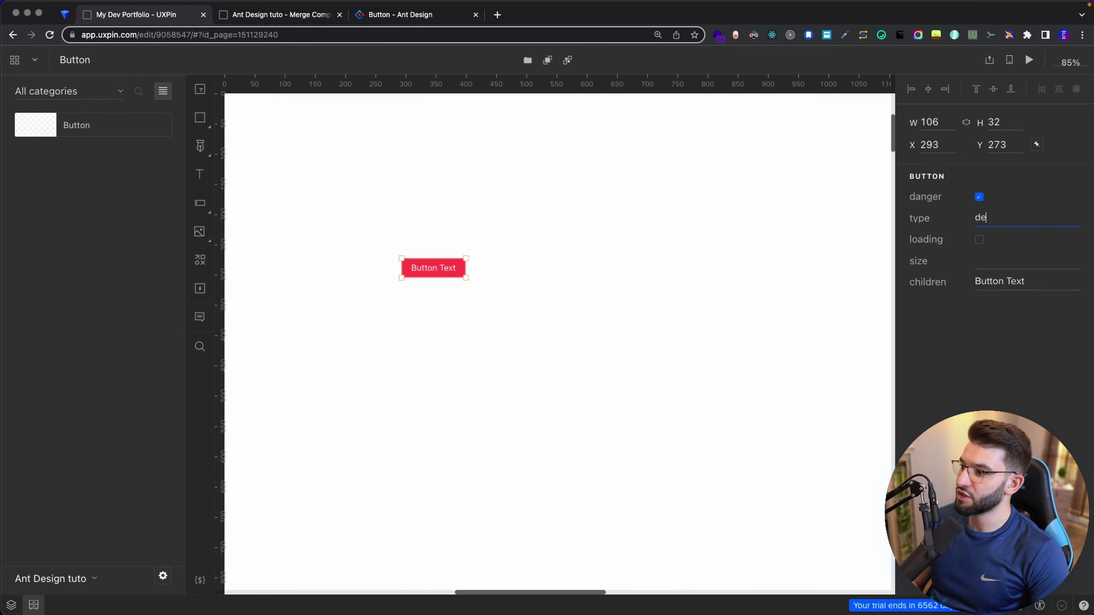
pyautogui.click(736, 384)
pyautogui.click(432, 267)
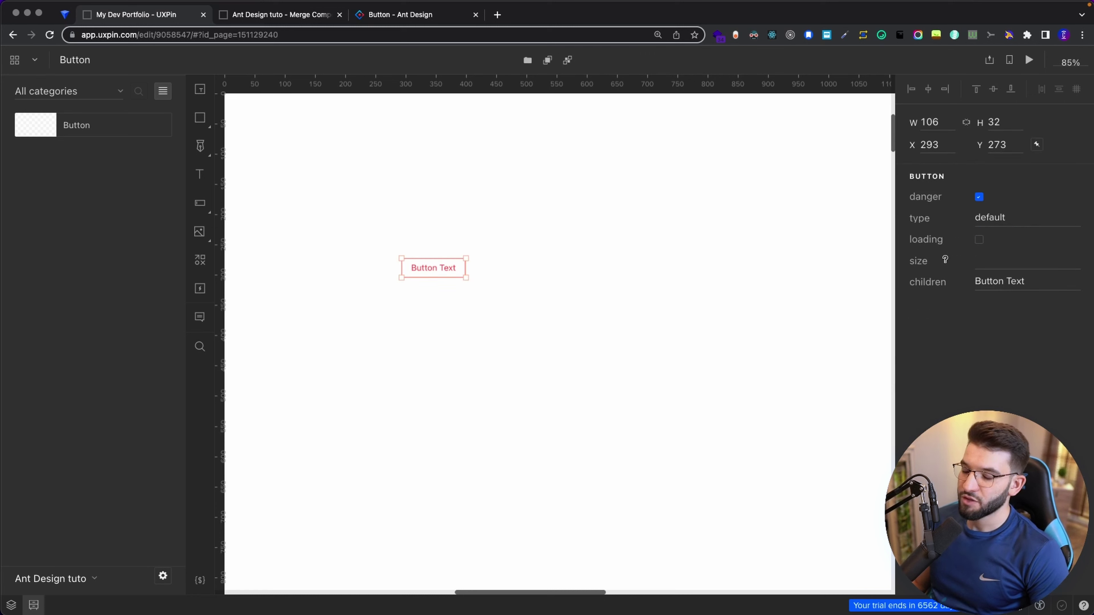
# - Toggle the placed Button's loading state on and off, and set its size to large
pyautogui.click(979, 239)
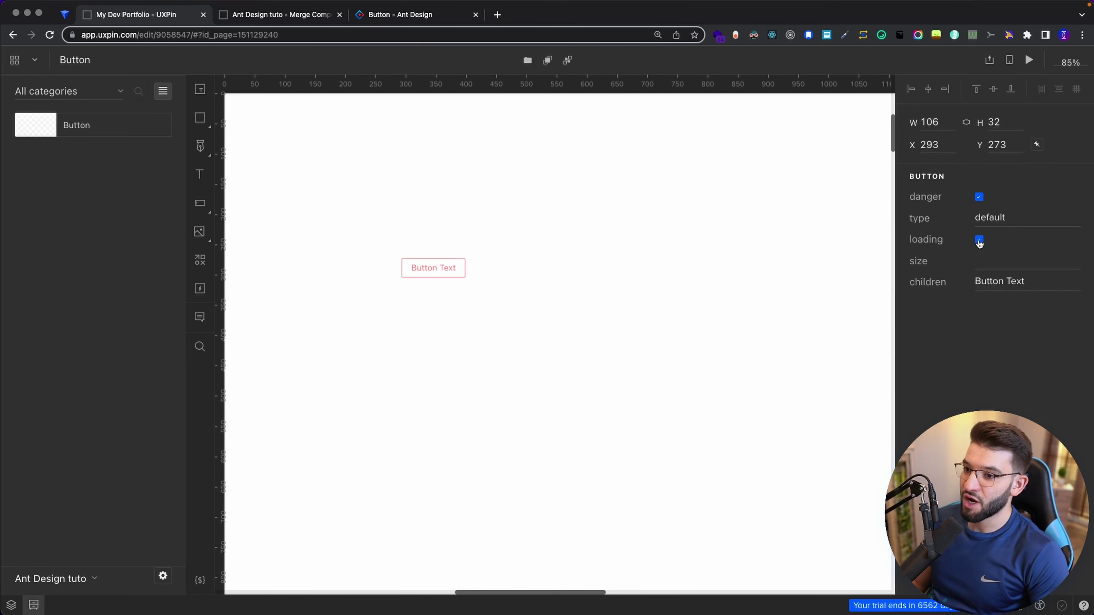
pyautogui.click(978, 242)
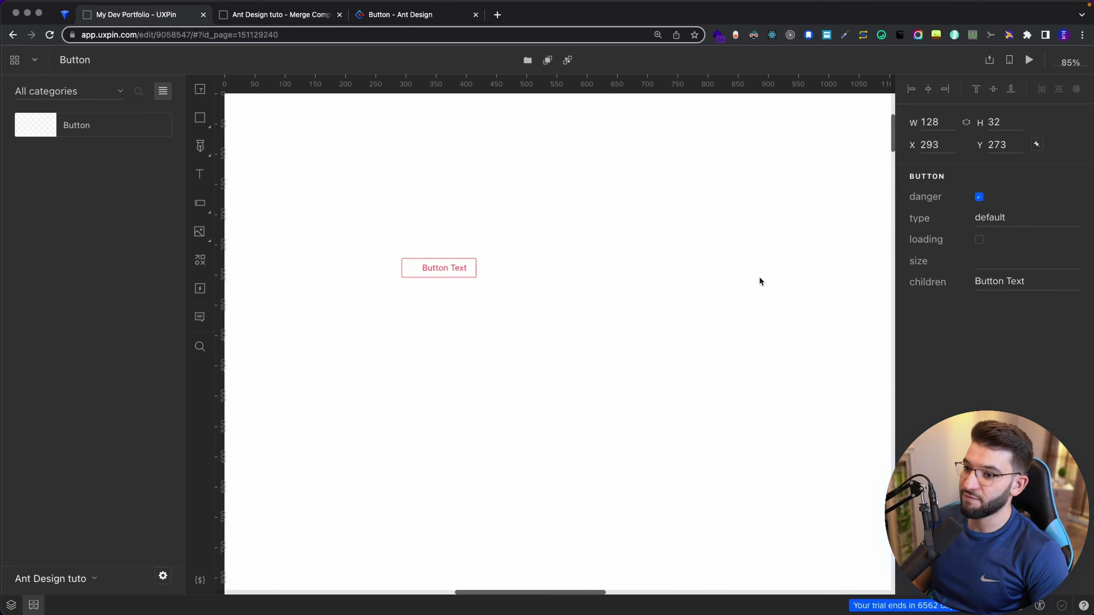
pyautogui.click(995, 261)
pyautogui.write('lar')
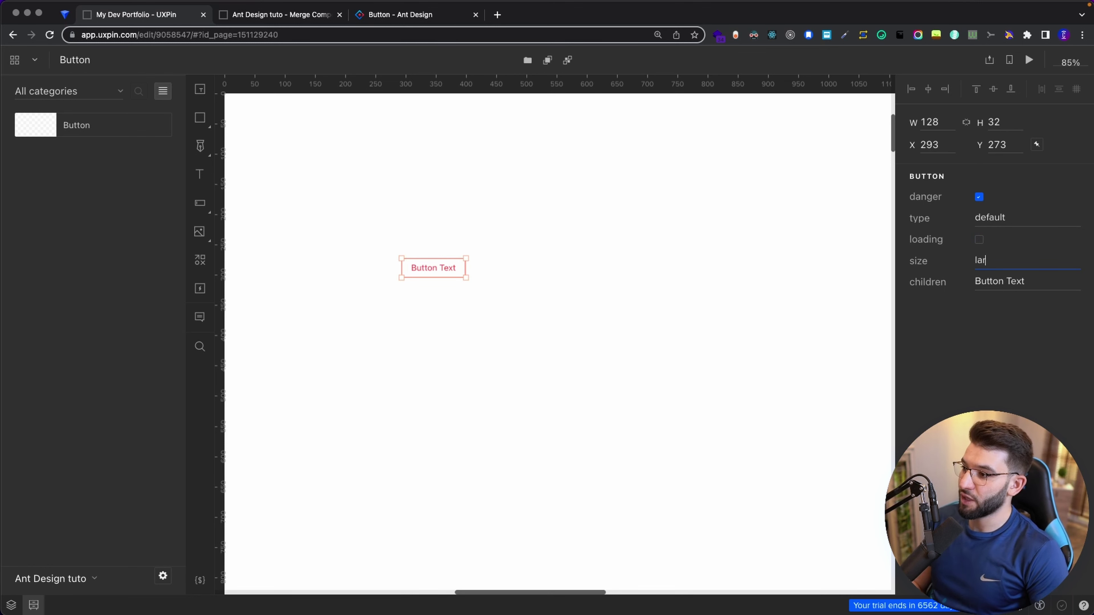
pyautogui.write('ge')
pyautogui.click(376, 273)
pyautogui.click(437, 275)
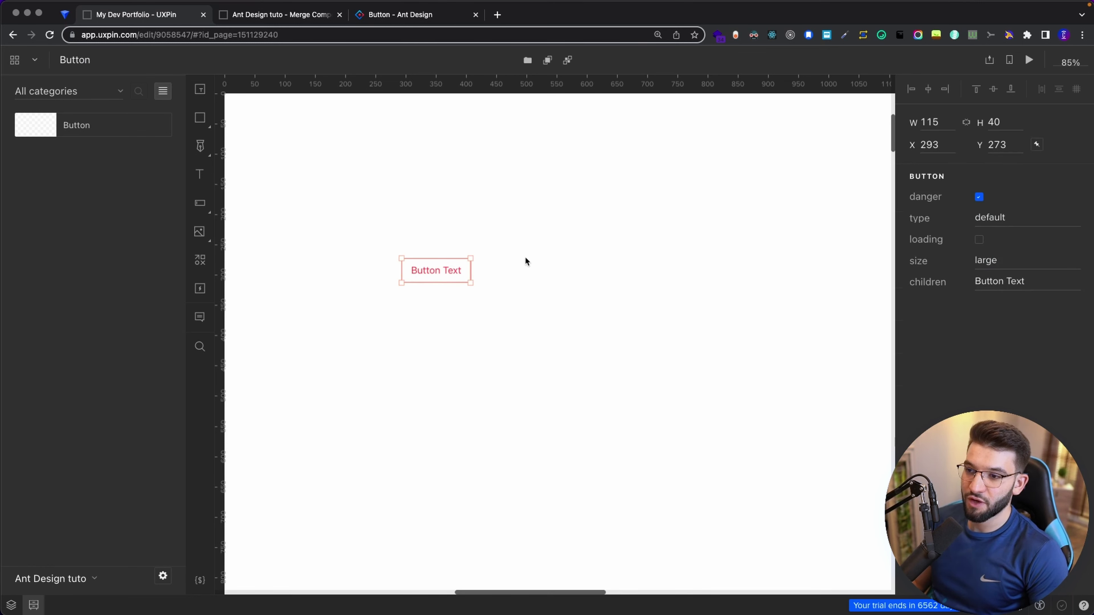
pyautogui.click(527, 258)
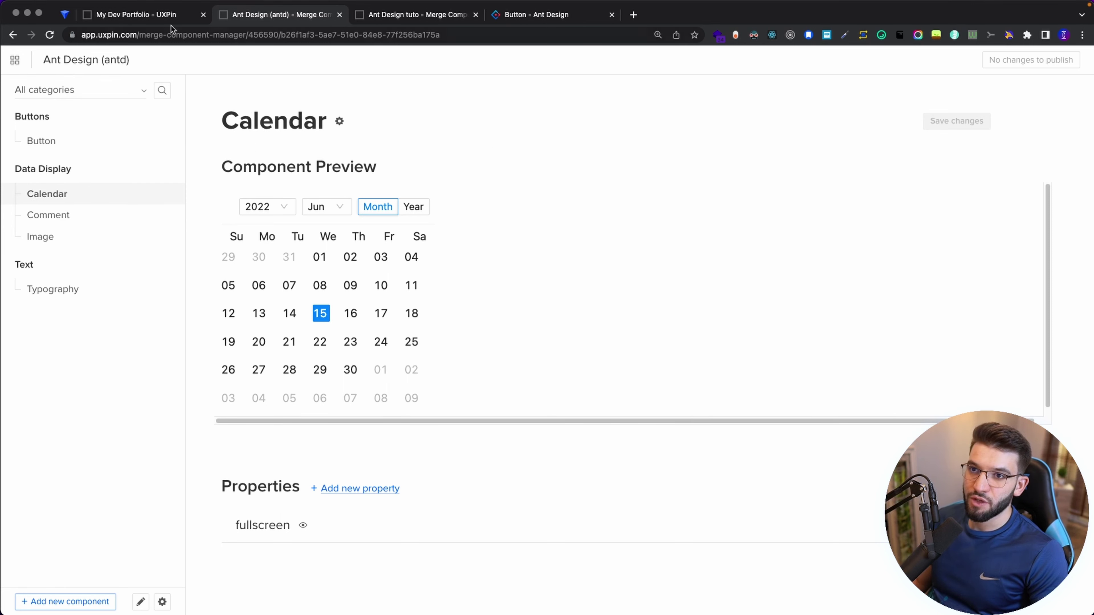
# - Switch to the My Dev Portfolio prototype and move the Button into the page header, beyond the navigation links, at X 1283, Y 24
pyautogui.click(130, 15)
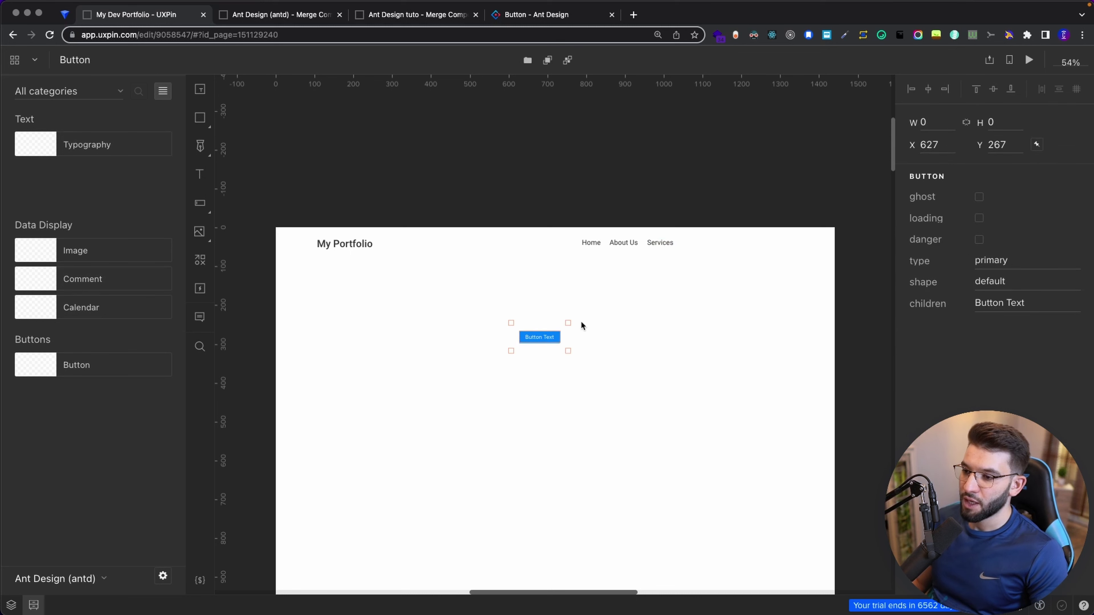
pyautogui.moveTo(551, 341); pyautogui.dragTo(796, 247)
pyautogui.scroll(3, 798, 237)
pyautogui.hscroll(2, 795, 247)
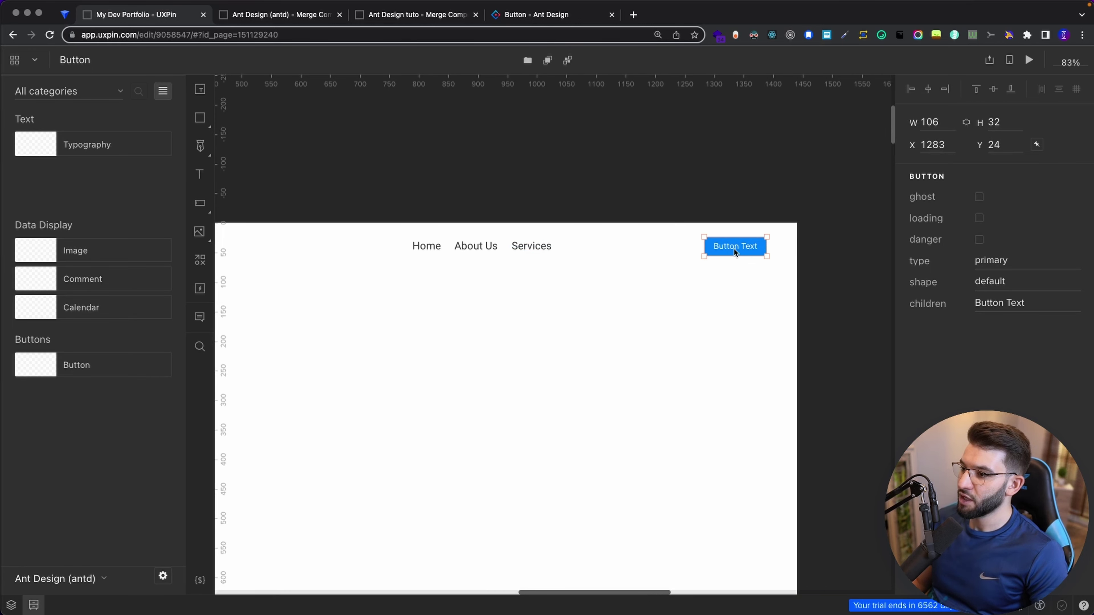
pyautogui.scroll(5, 738, 249)
pyautogui.scroll(2, 724, 249)
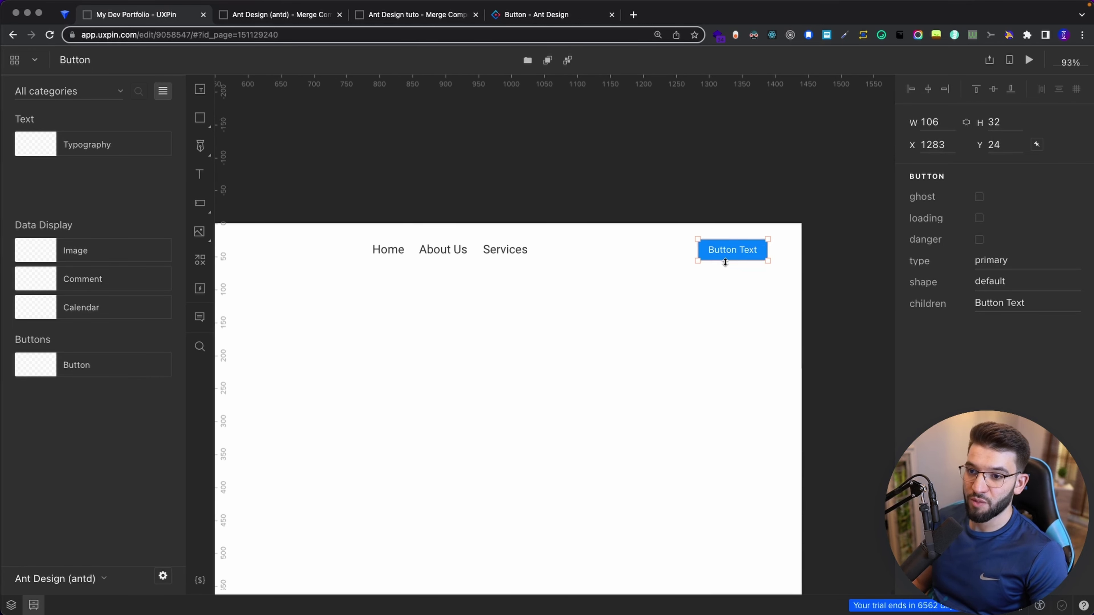
pyautogui.scroll(-1, 722, 253)
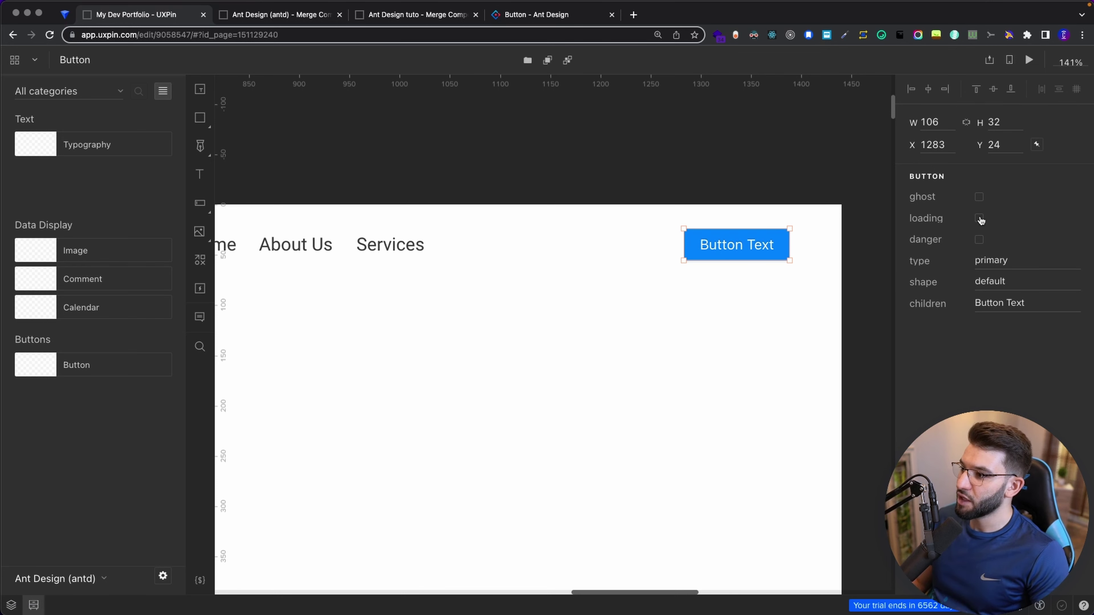
# - Enable danger on the header Button and set its children text to "Contact Me!"
pyautogui.click(979, 241)
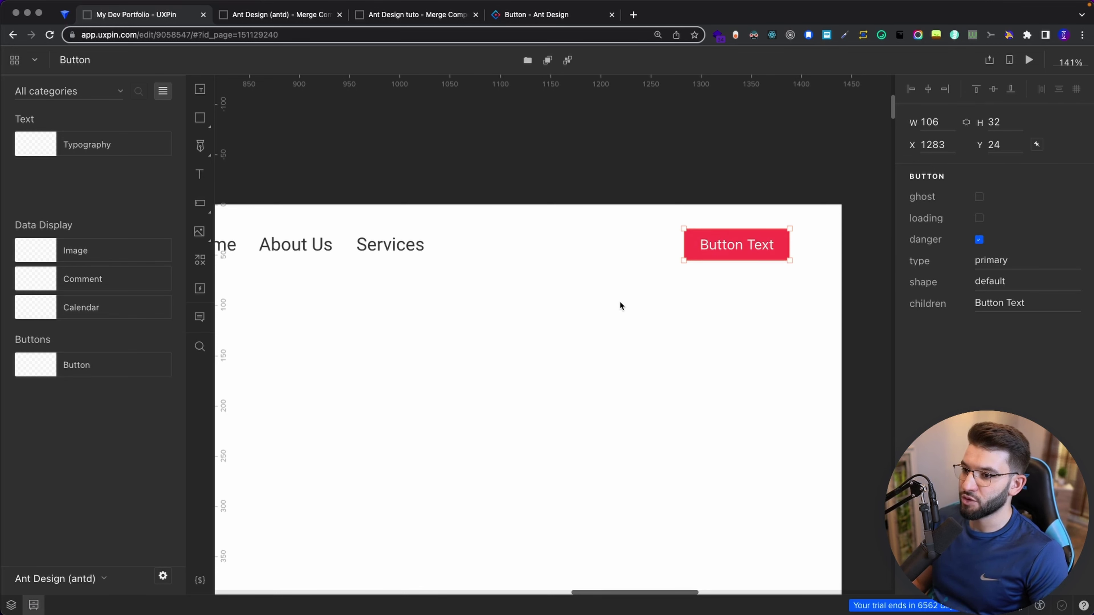
pyautogui.click(757, 257)
pyautogui.scroll(2, 822, 245)
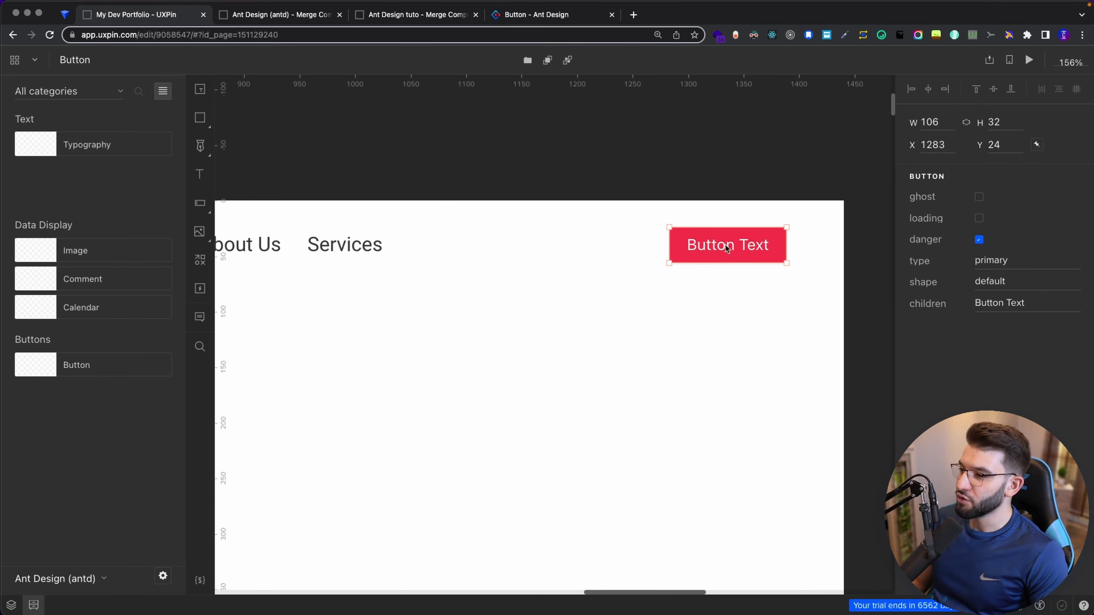
pyautogui.click(1018, 262)
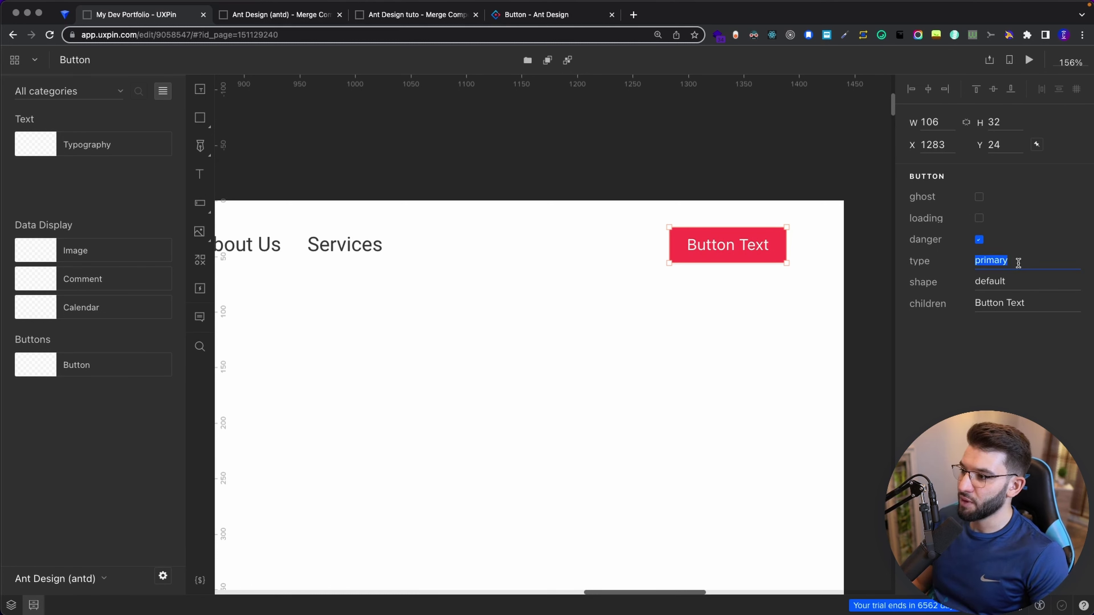
pyautogui.click(1010, 283)
pyautogui.click(1009, 303)
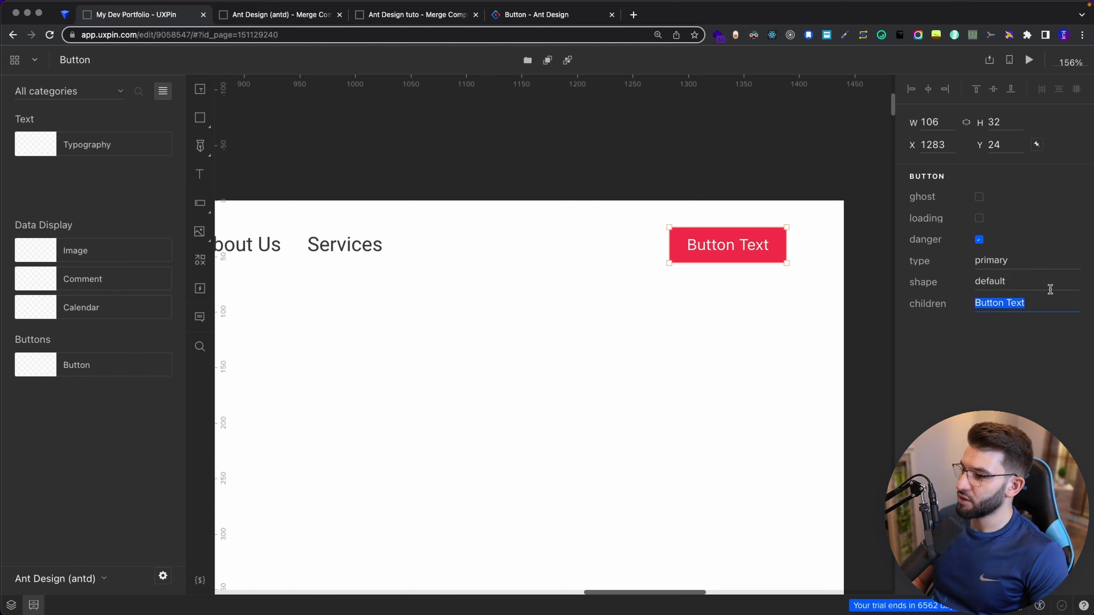
pyautogui.write('Contact Me!')
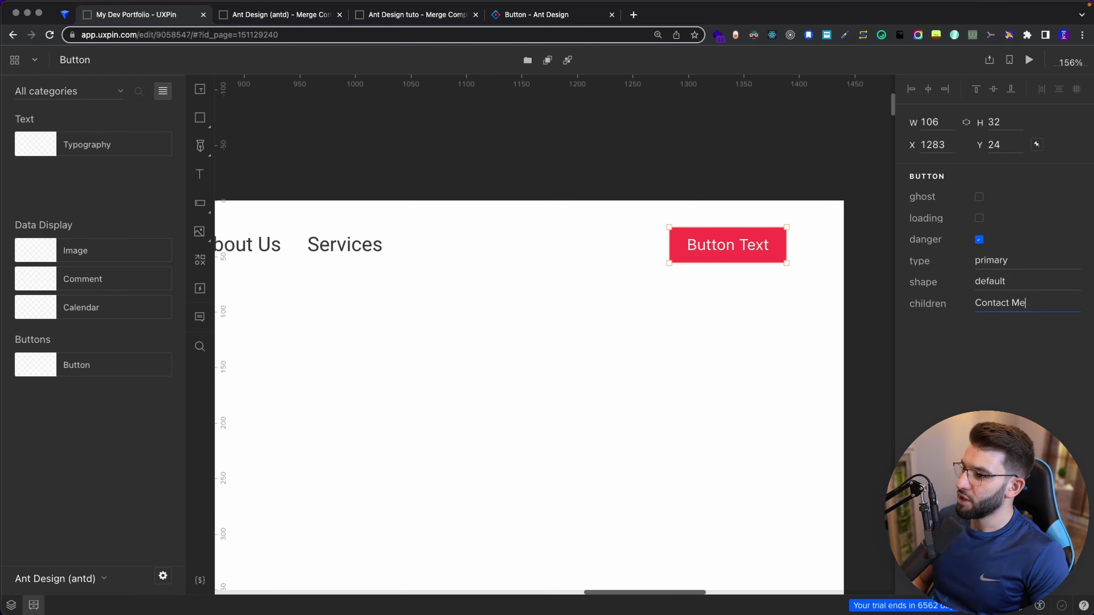
pyautogui.click(702, 390)
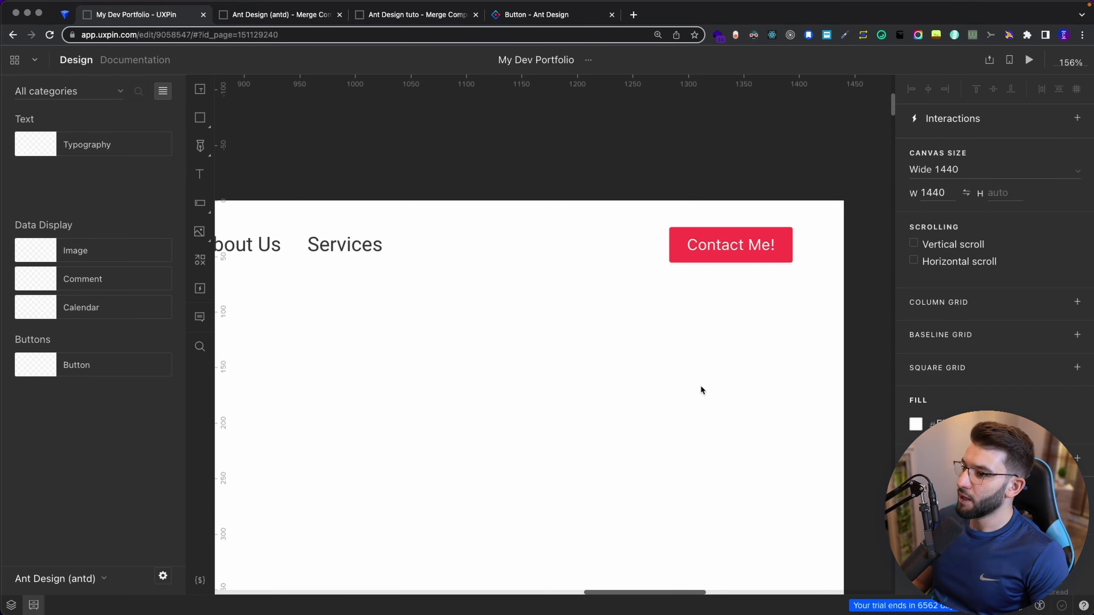
# - Toggle the Contact Me! button's loading and ghost states on and off
pyautogui.click(767, 253)
pyautogui.click(980, 218)
pyautogui.click(979, 219)
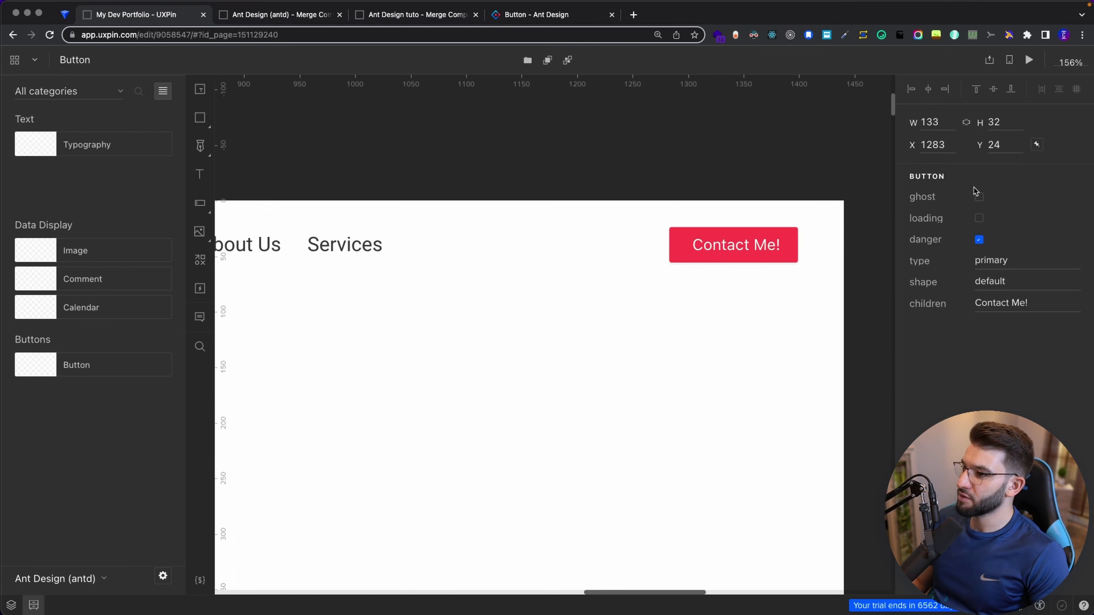
pyautogui.click(979, 198)
pyautogui.click(979, 198)
pyautogui.click(762, 316)
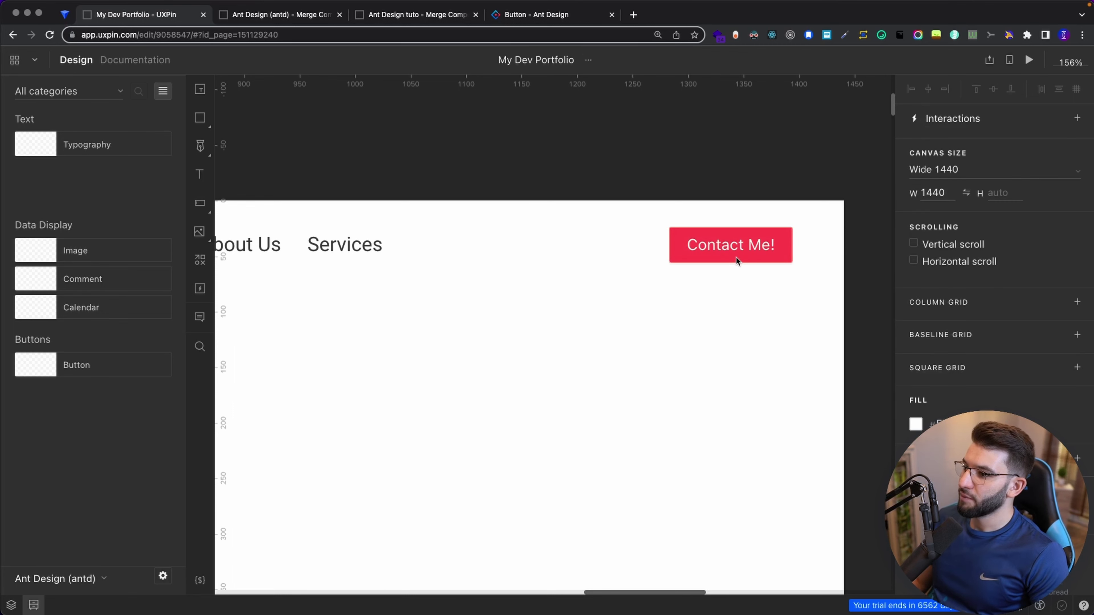
# - Review the portfolio page from the header through the hero and My Services sections
pyautogui.click(736, 256)
pyautogui.hotkey('shift', '0')
pyautogui.scroll(-5, 683, 330)
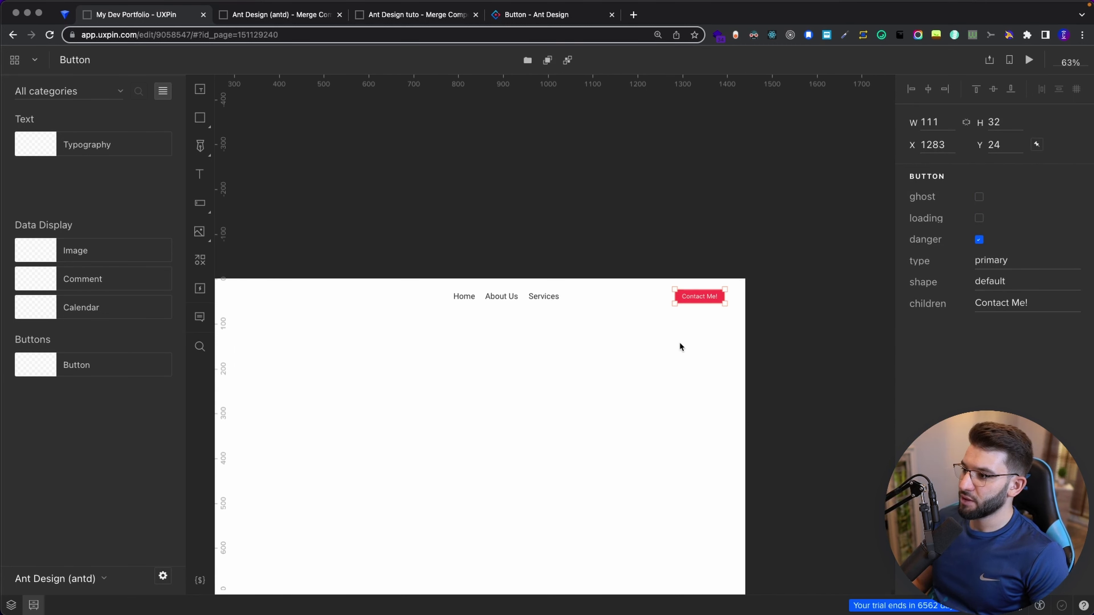
pyautogui.scroll(-3, 684, 347)
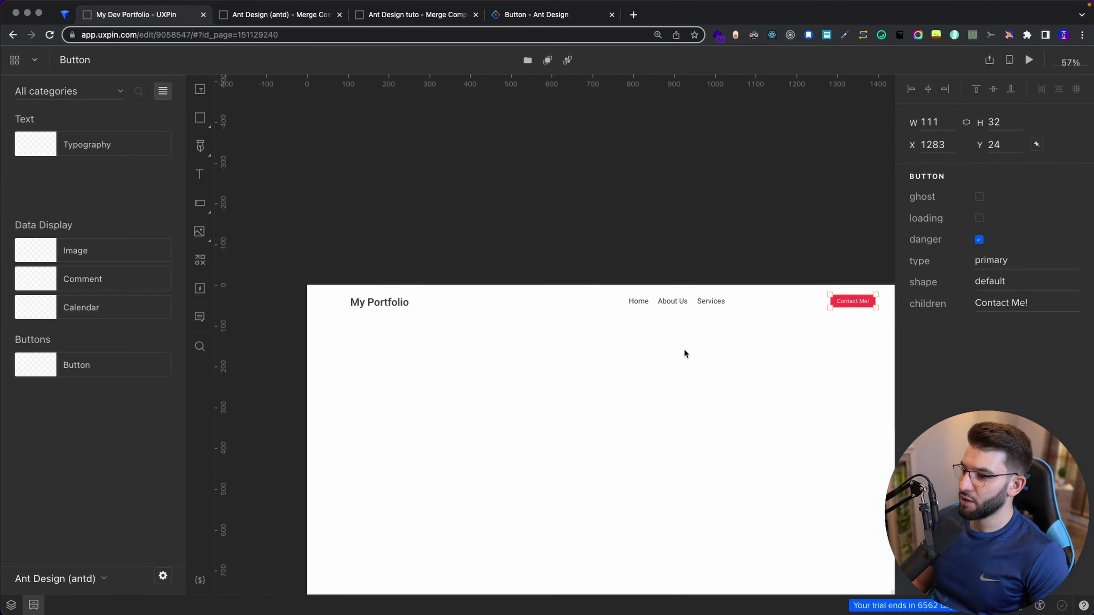
pyautogui.click(685, 306)
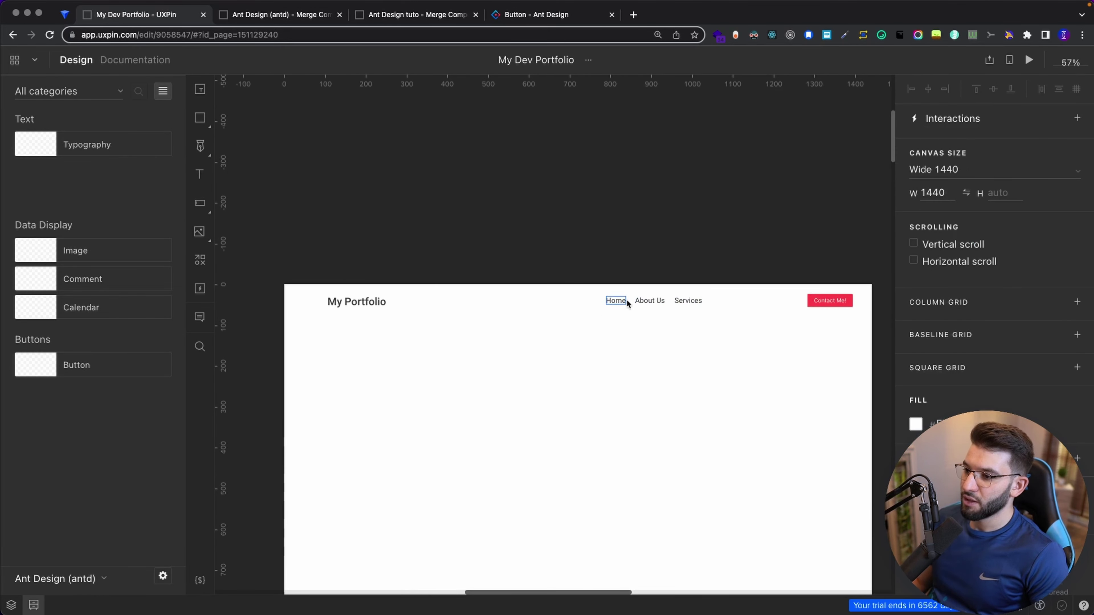
pyautogui.scroll(-4, 617, 355)
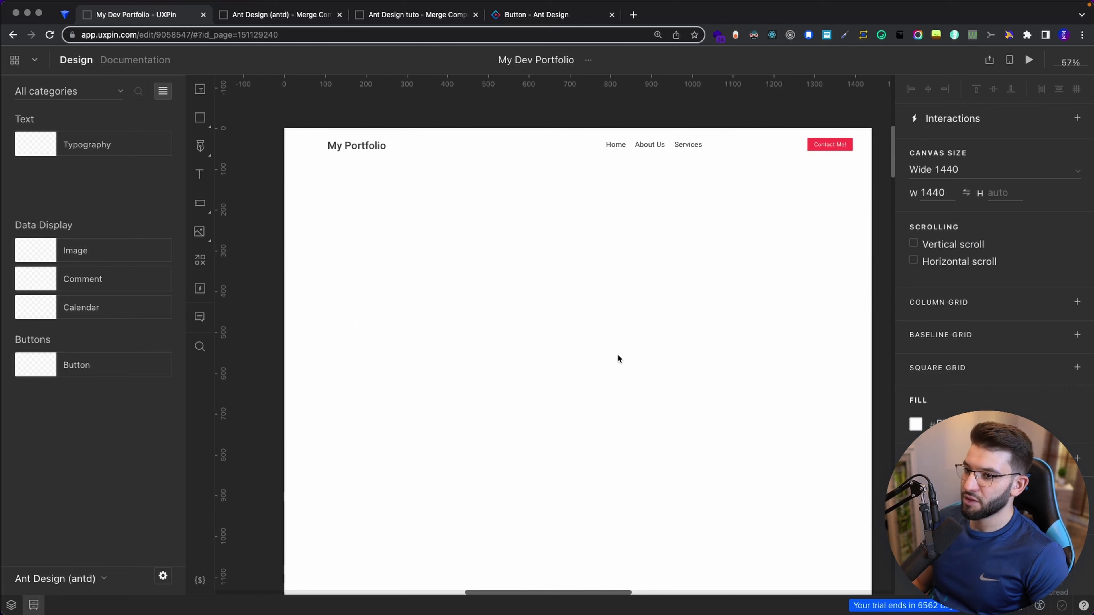
pyautogui.scroll(-1, 544, 321)
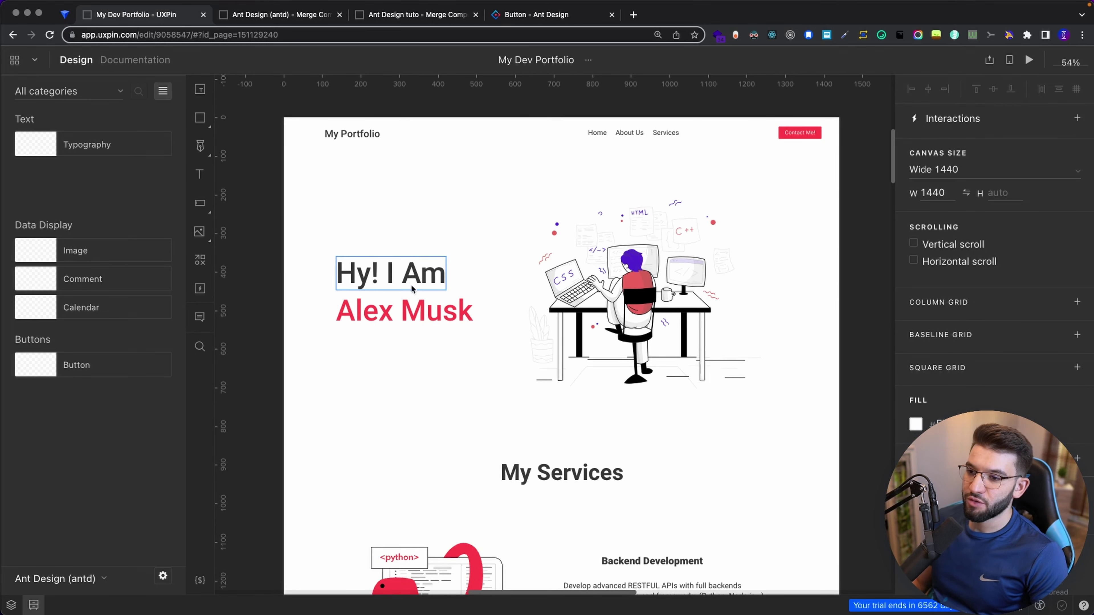
pyautogui.scroll(-1, 583, 209)
pyautogui.scroll(-1, 581, 211)
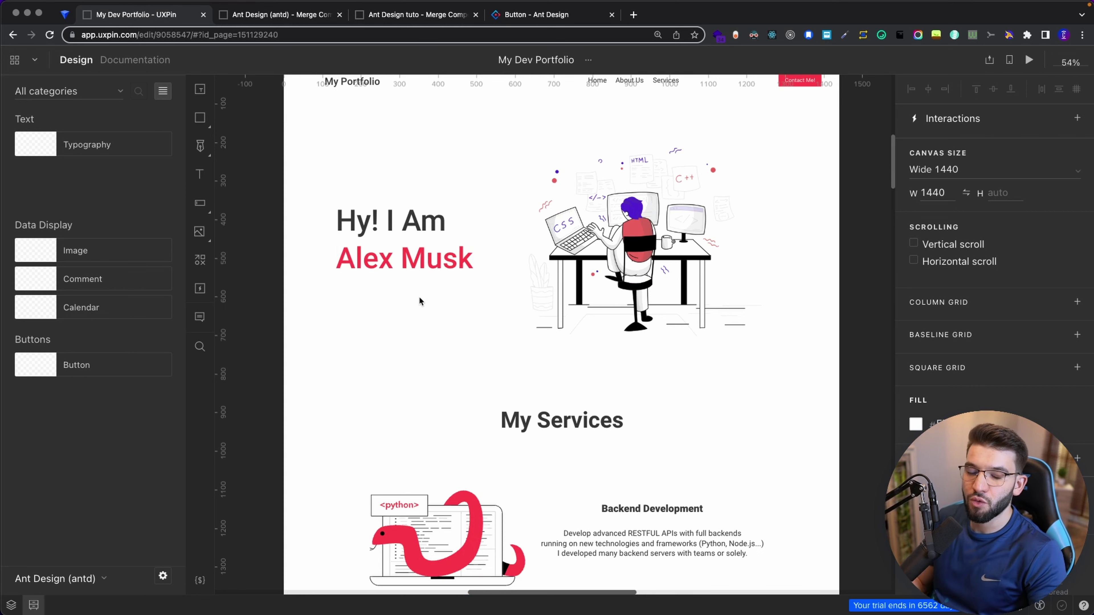
pyautogui.scroll(-7, 602, 201)
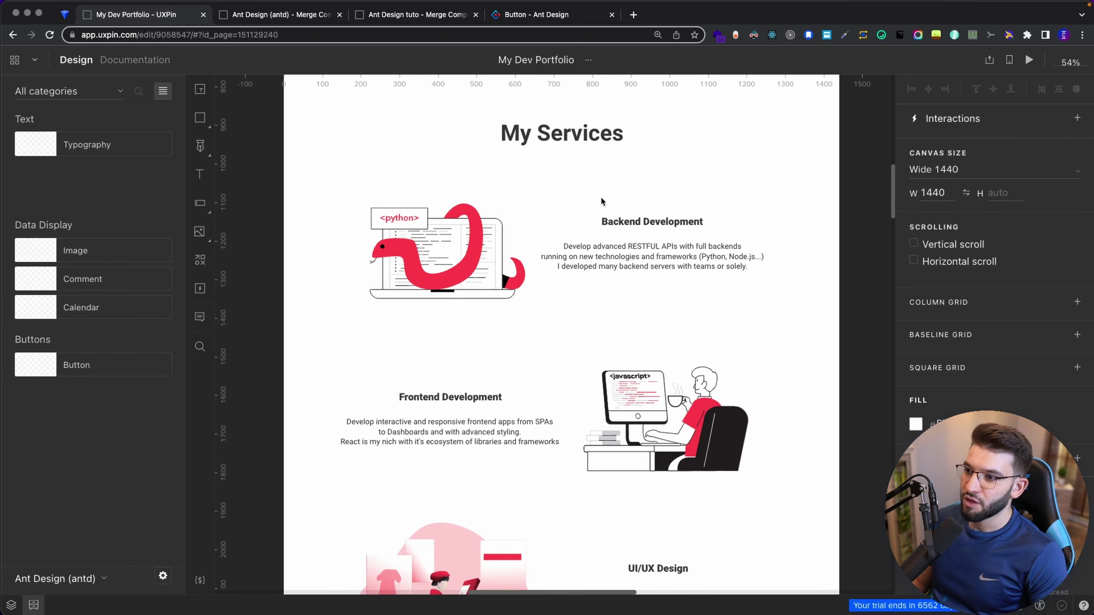
# - Place a copy of the My Services heading below the "Let's work together" button, at about X 540, Y 2586
pyautogui.scroll(-1, 564, 210)
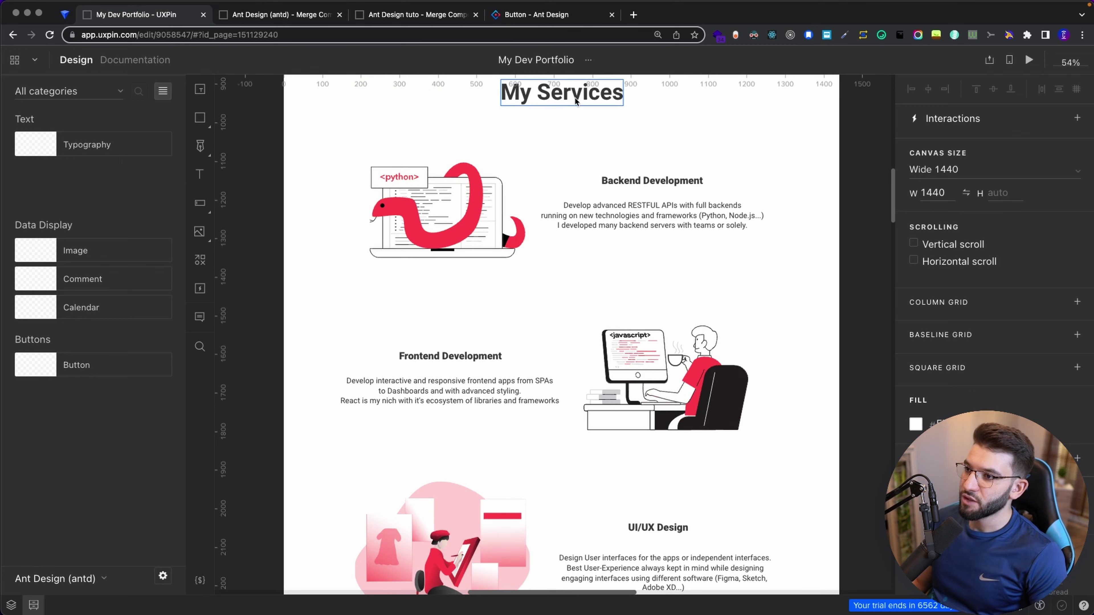
pyautogui.moveTo(559, 93); pyautogui.dragTo(575, 429)
pyautogui.scroll(-8, 542, 461)
pyautogui.scroll(-1, 575, 429)
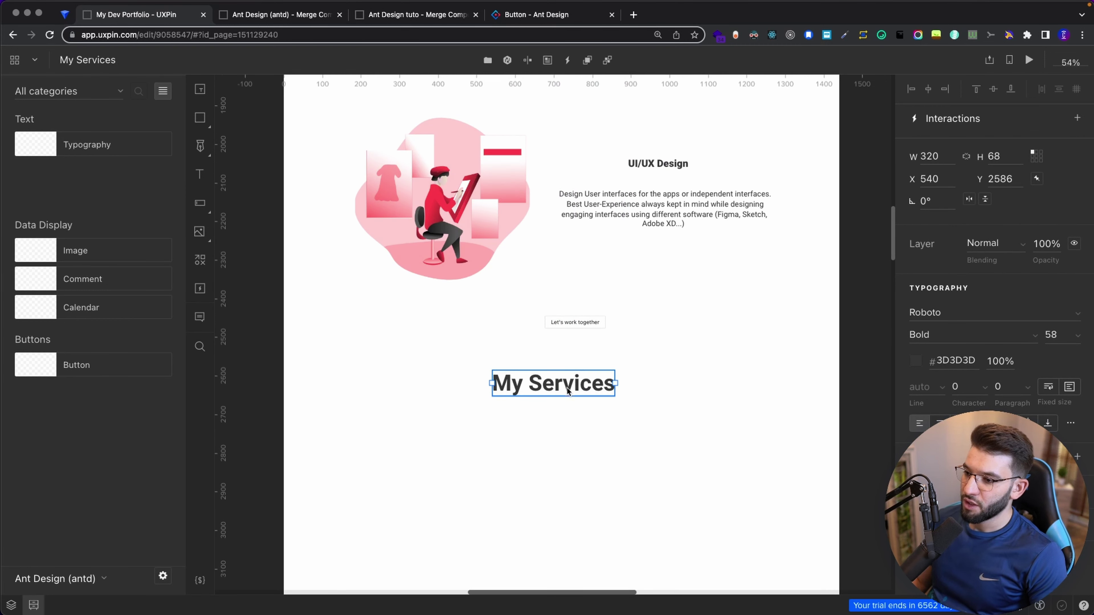
# - Change the copied heading's text to "People we worked with" and centre it horizontally on the page
pyautogui.doubleClick(567, 390)
pyautogui.write('People we')
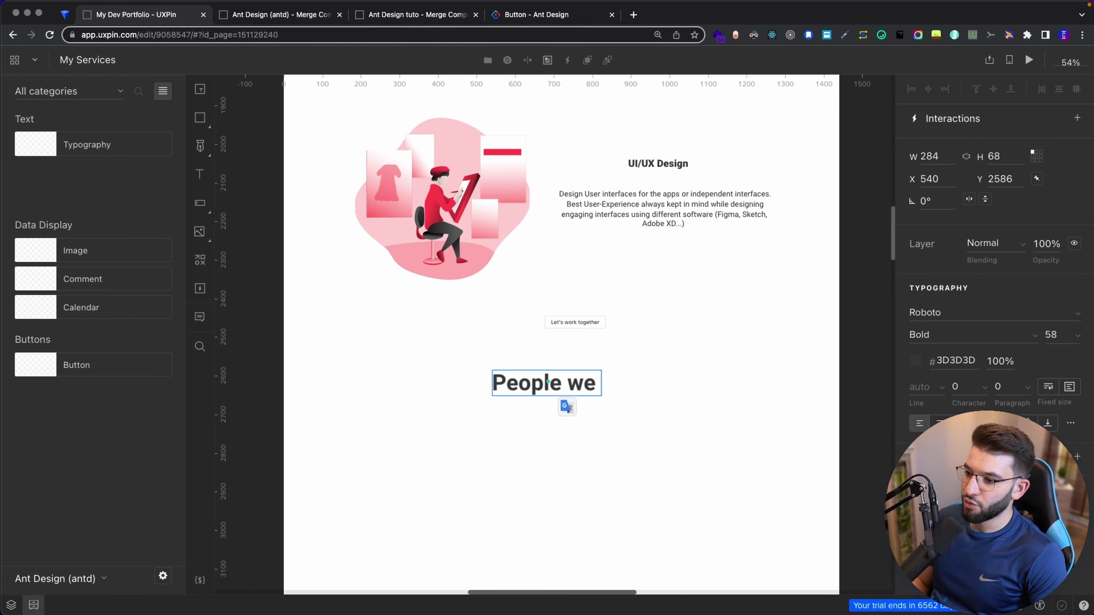
pyautogui.write(' worked with')
pyautogui.press('Escape')
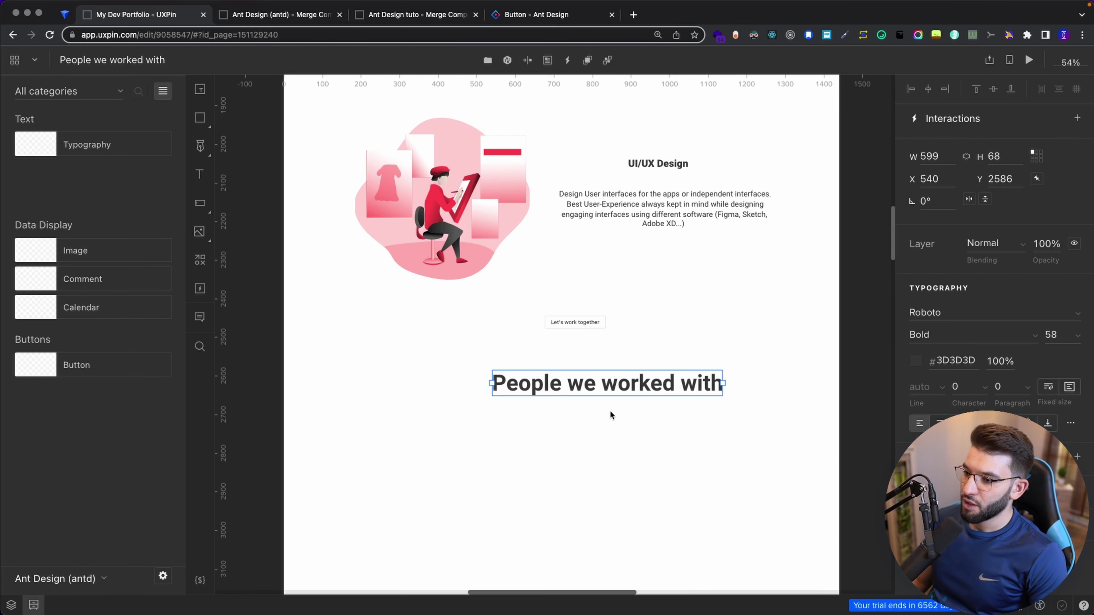
pyautogui.moveTo(611, 379); pyautogui.dragTo(571, 400)
pyautogui.click(634, 366)
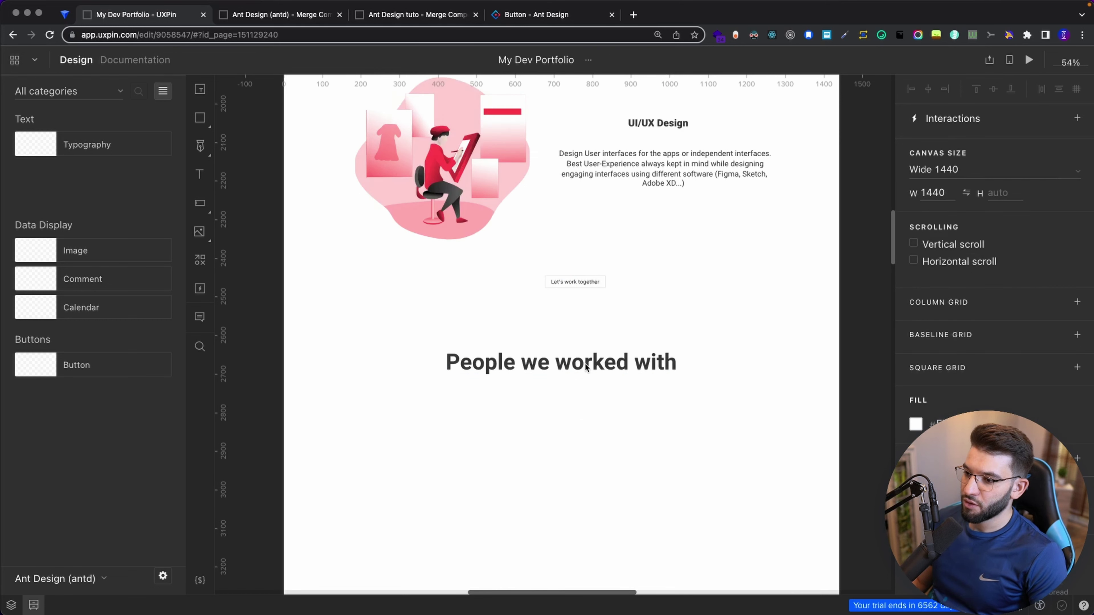
# - Place the library's Comment component below the "People we worked with" heading at about X 262, Y 2781
pyautogui.scroll(-5, 586, 366)
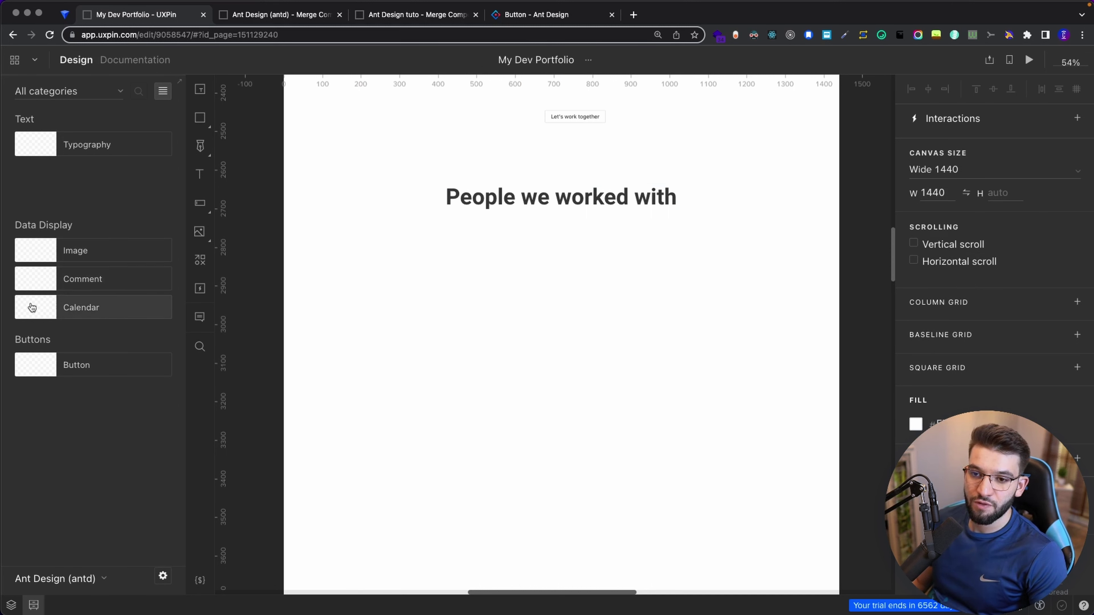
pyautogui.click(69, 284)
pyautogui.moveTo(559, 335); pyautogui.dragTo(403, 267)
pyautogui.scroll(5, 437, 246)
pyautogui.scroll(3, 398, 259)
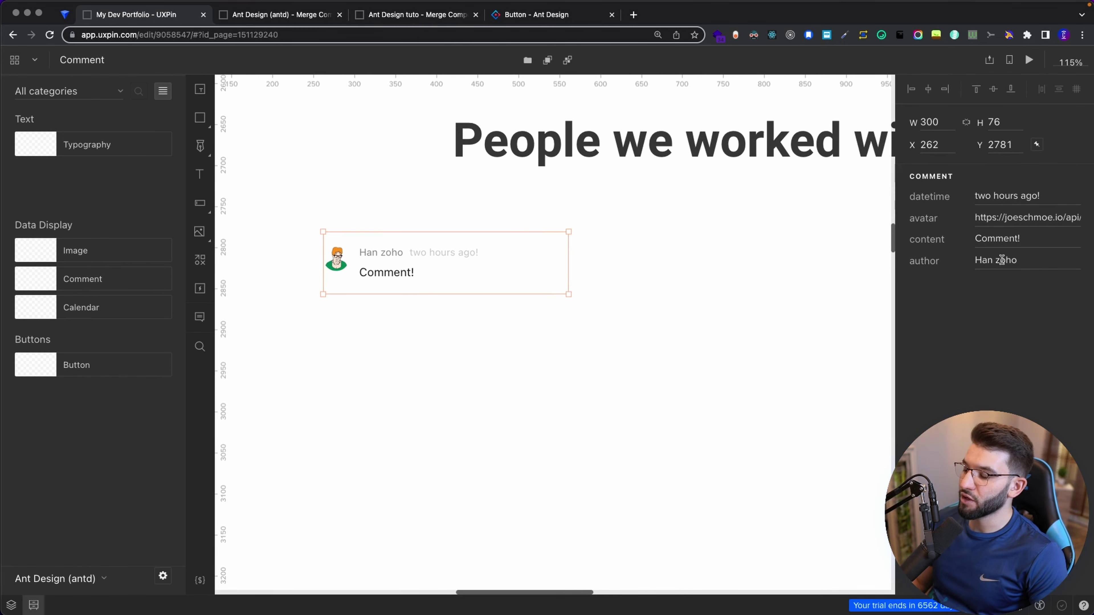
pyautogui.click(260, 13)
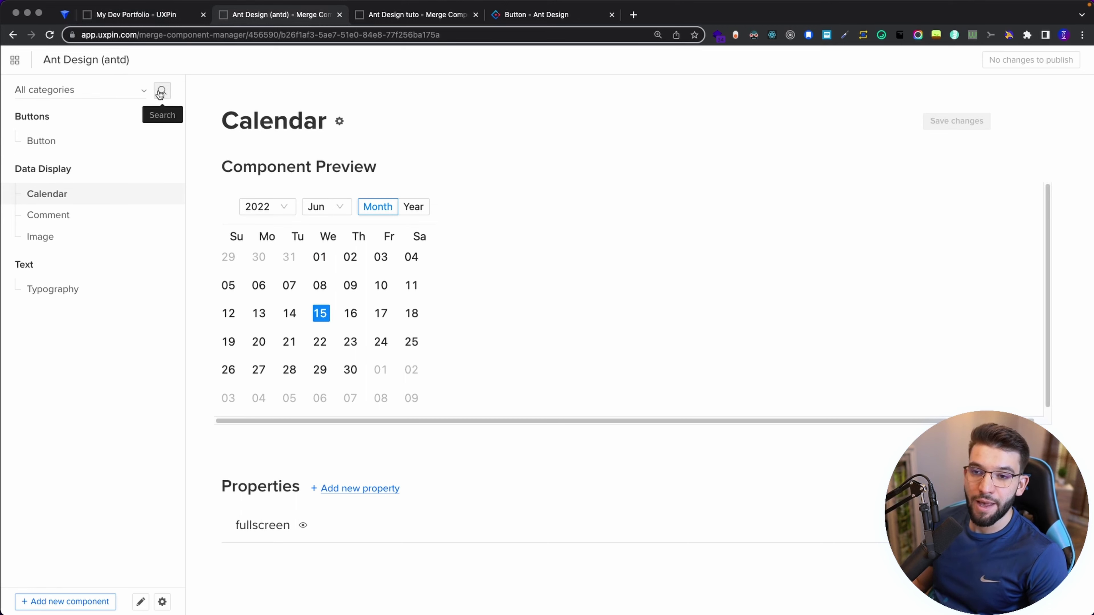
pyautogui.click(146, 15)
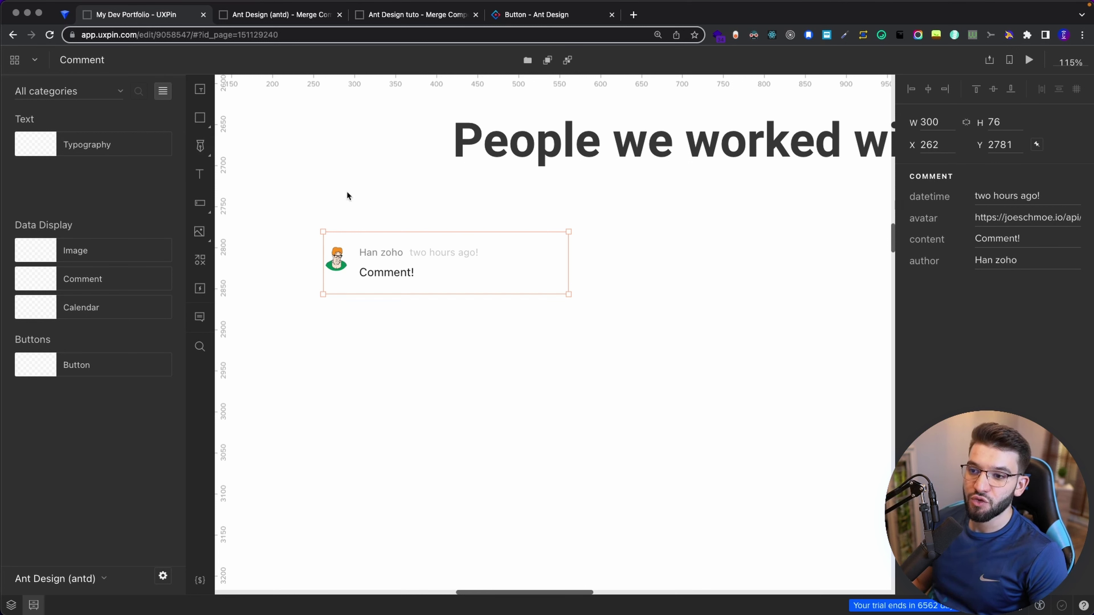
# - Set the Comment's content to "Really nice guy!"
pyautogui.tripleClick(1023, 238)
pyautogui.press('BackSpace')
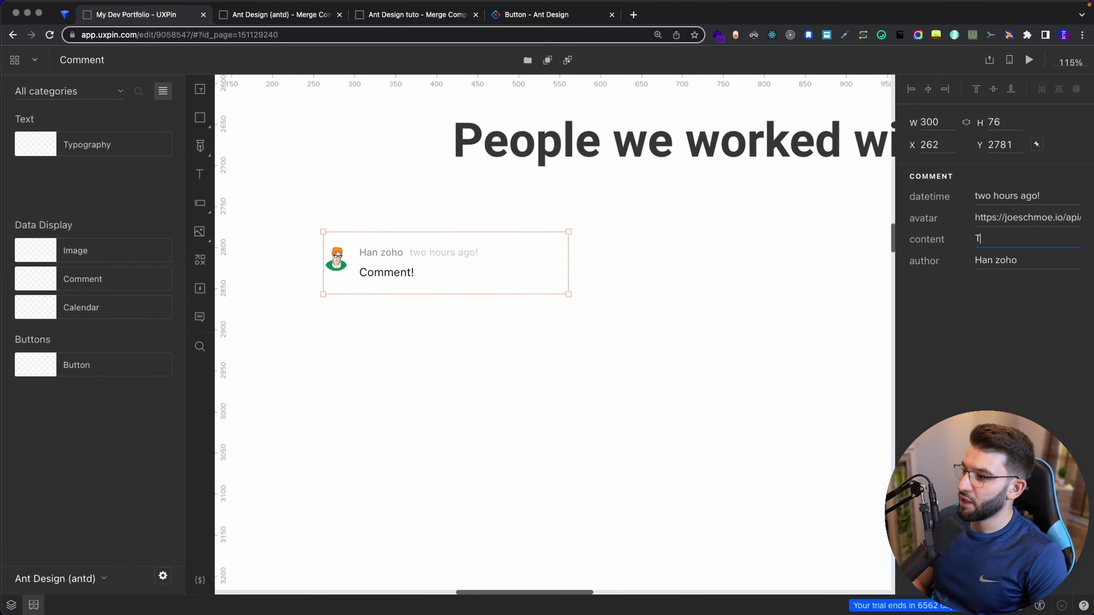
pyautogui.write('Really nice ')
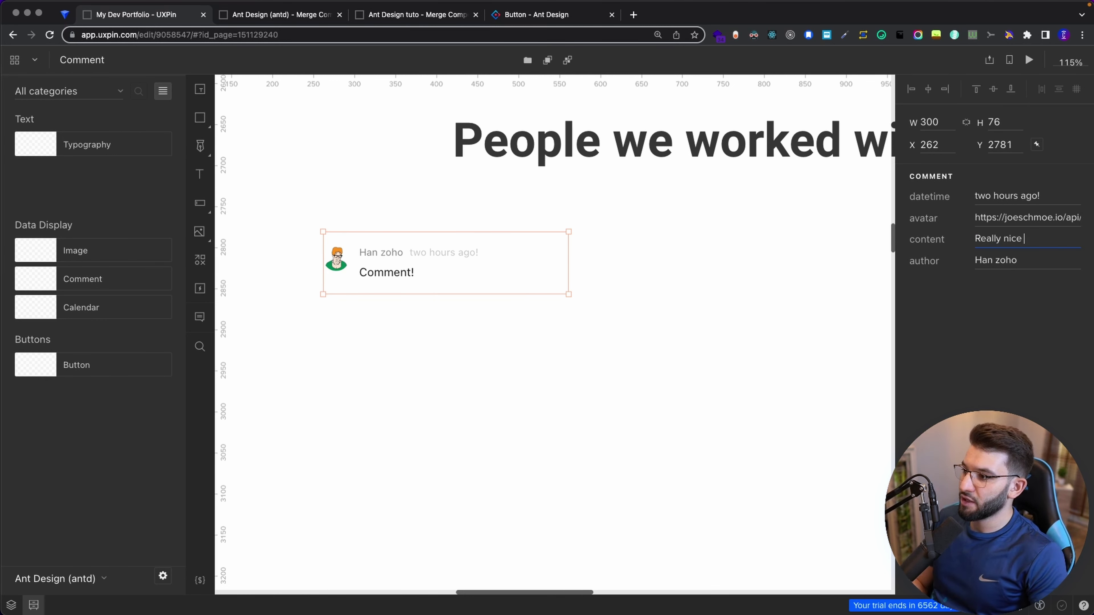
pyautogui.write('gyu')
pyautogui.press('BackSpace')
pyautogui.press('BackSpace')
pyautogui.press('BackSpace')
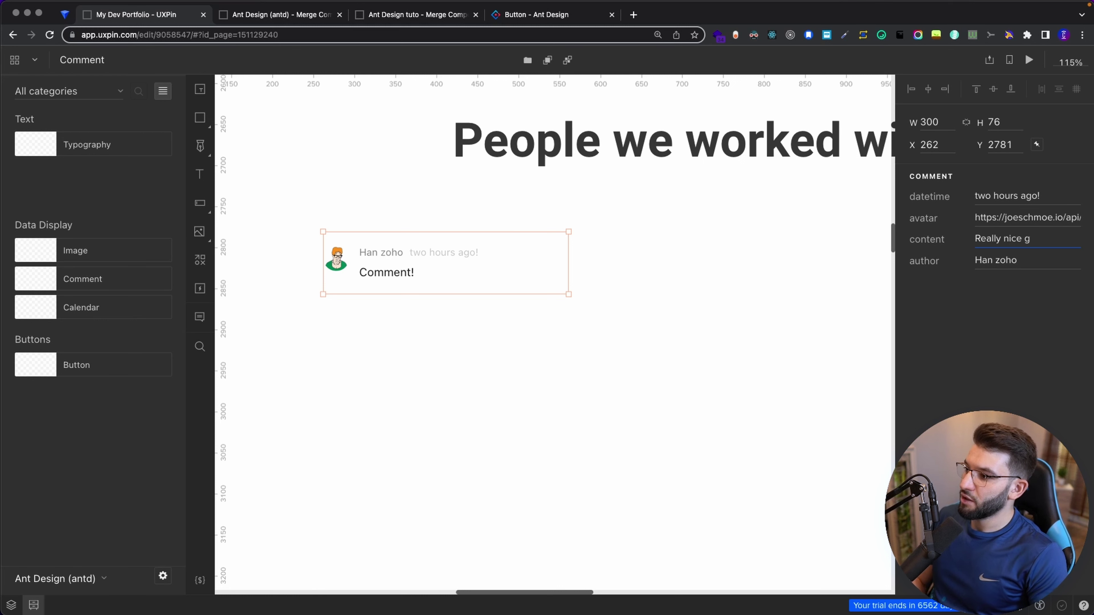
pyautogui.write('uy!')
pyautogui.click(1000, 330)
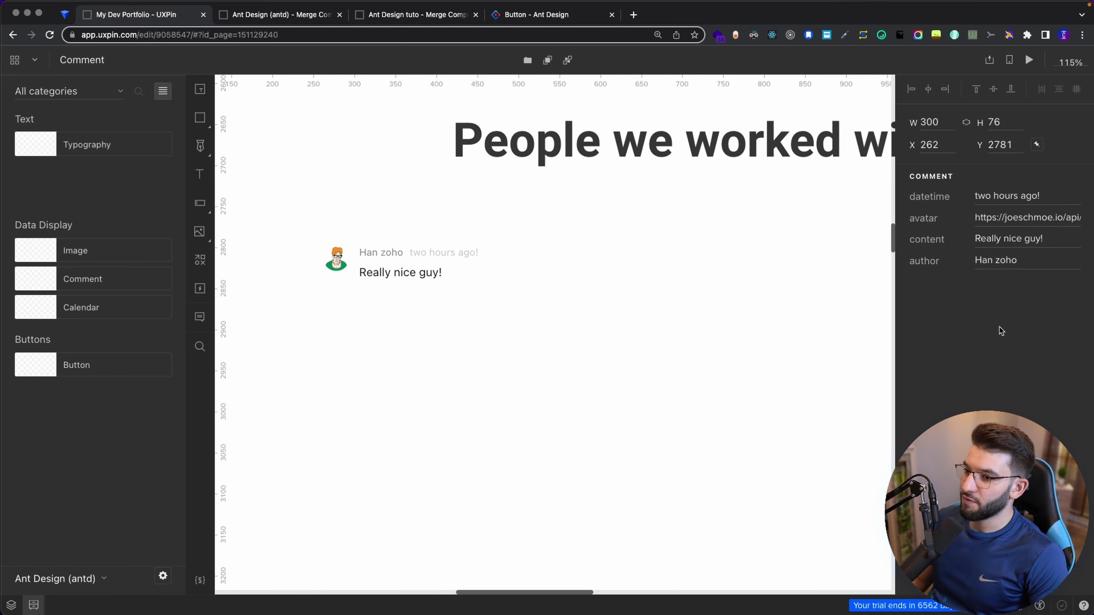
# - Replace "random" with "love" at the end of the Comment's avatar URL
pyautogui.click(404, 276)
pyautogui.moveTo(1056, 217); pyautogui.dragTo(1092, 222)
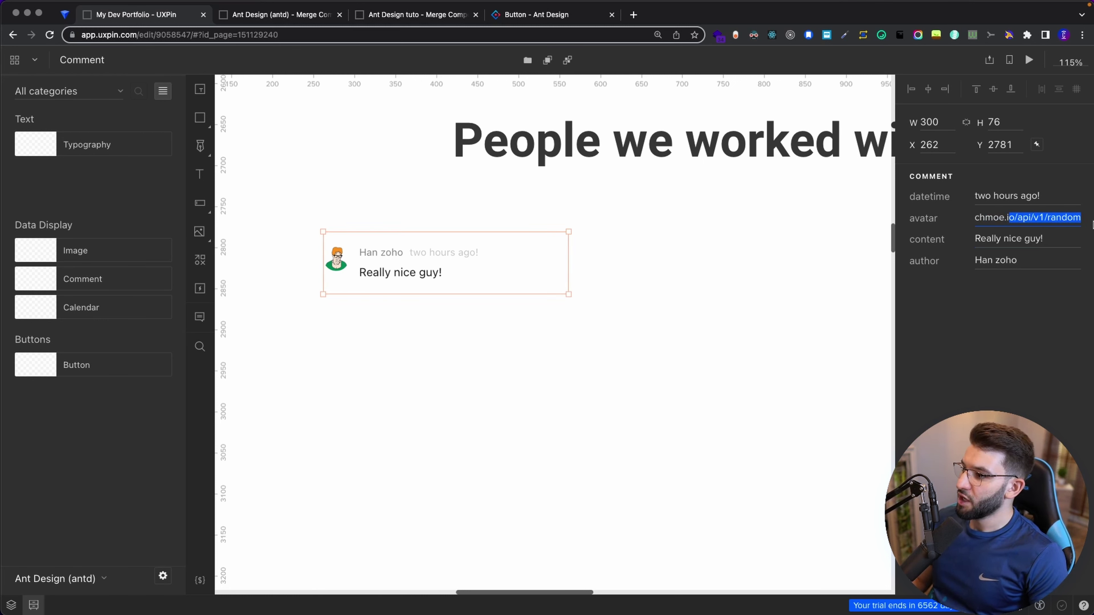
pyautogui.doubleClick(1066, 218)
pyautogui.write('love')
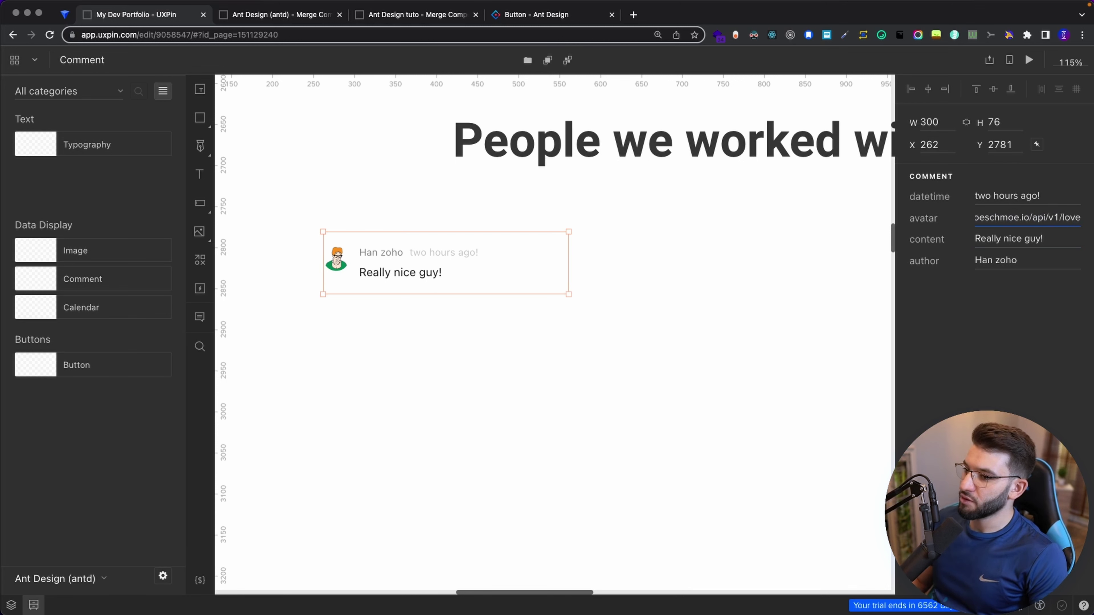
pyautogui.click(503, 318)
pyautogui.click(415, 272)
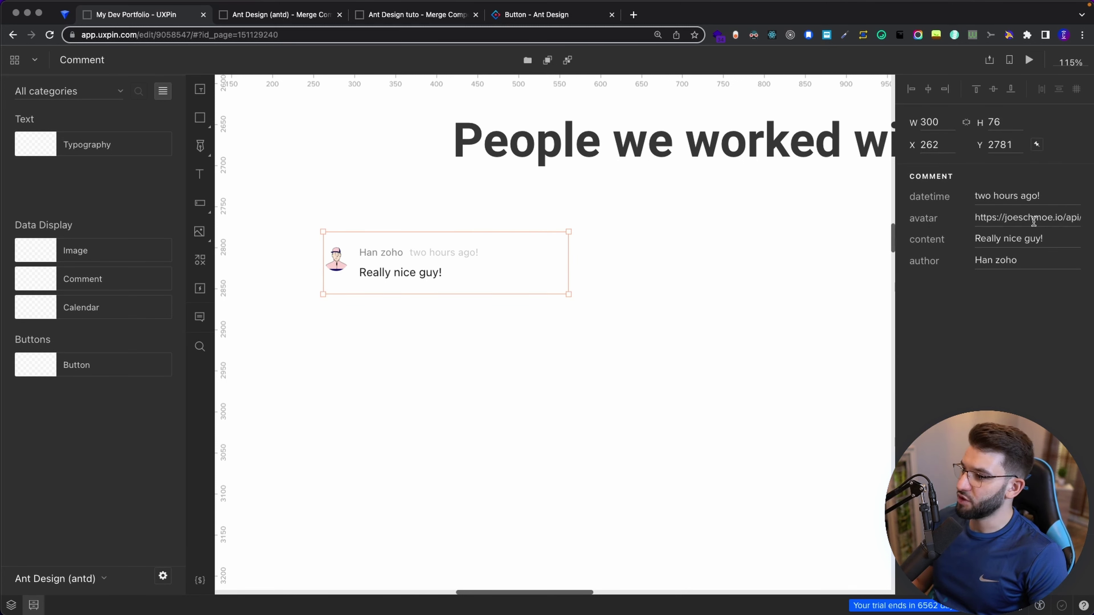
# - Change the Comment's datetime text to "three hours ago!"
pyautogui.tripleClick(1026, 195)
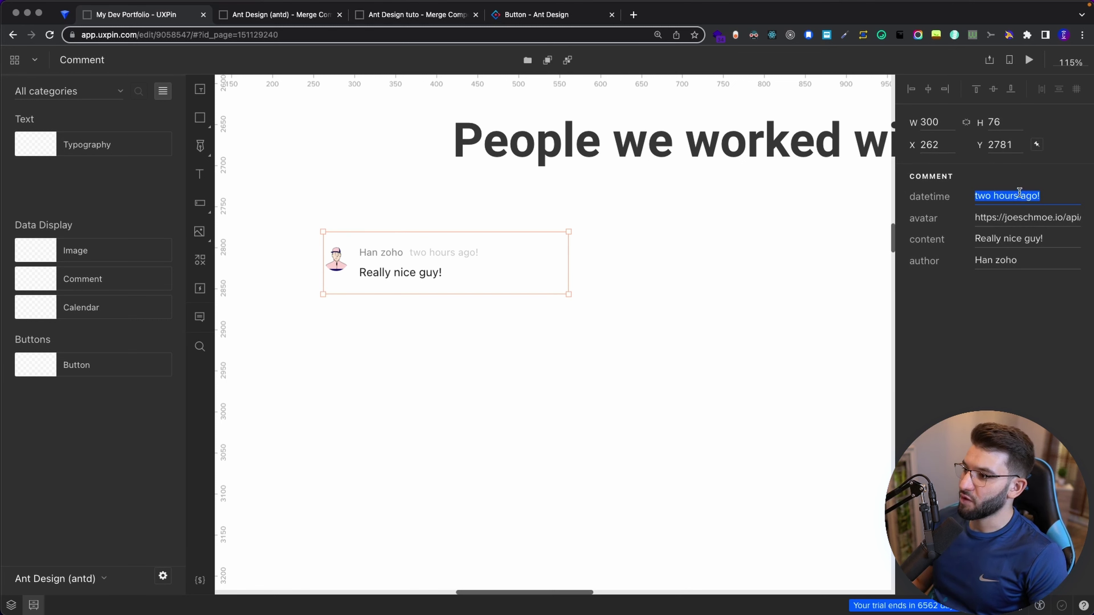
pyautogui.click(1035, 196)
pyautogui.doubleClick(982, 196)
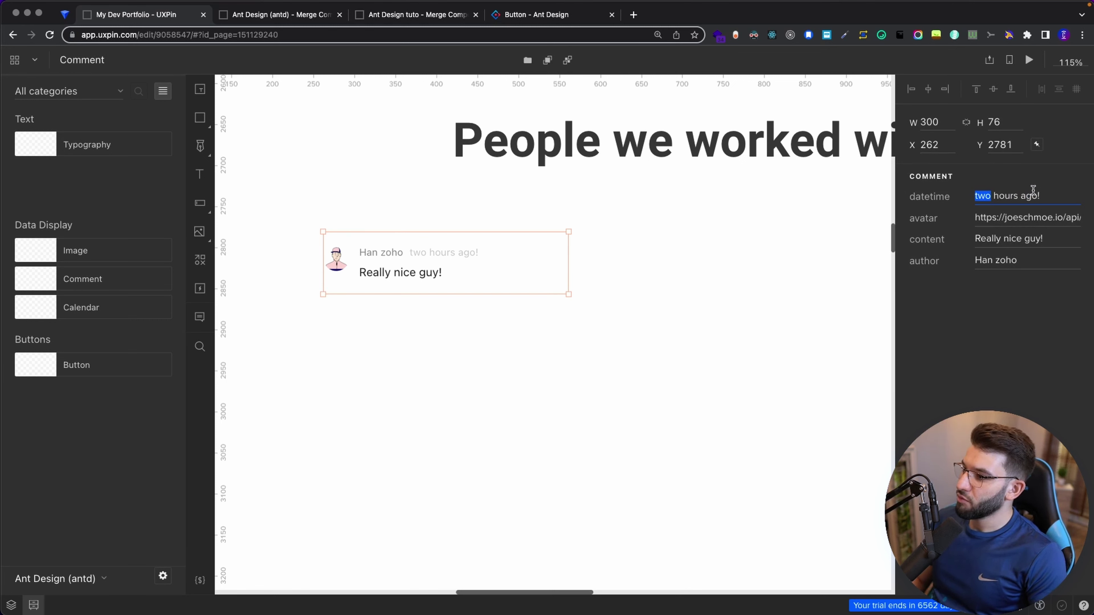
pyautogui.write('three')
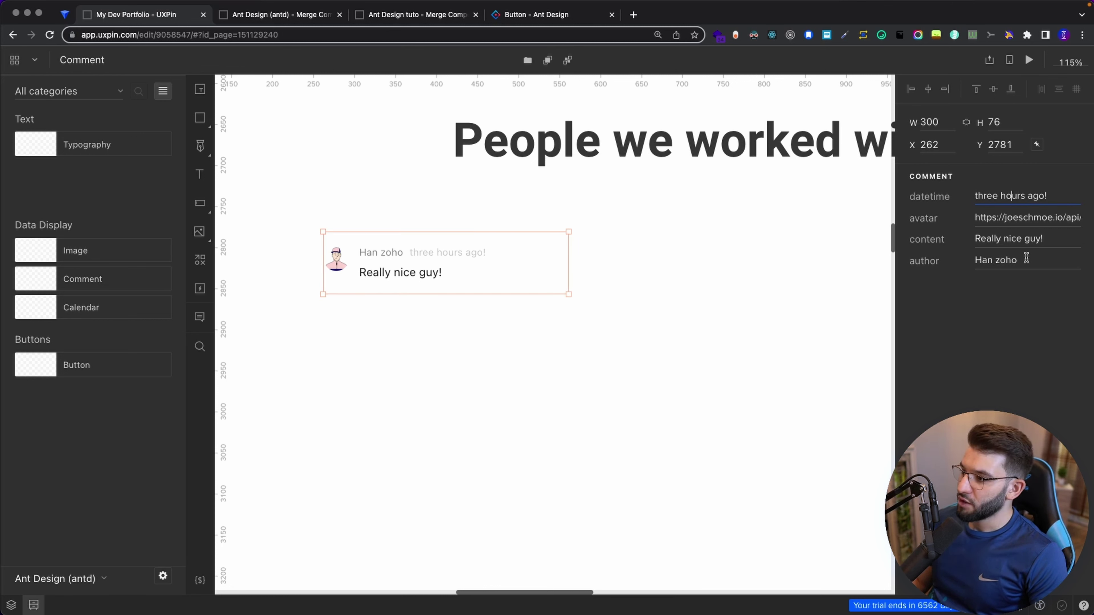
# - Replace the surname in the Comment's author field with a different name
pyautogui.doubleClick(1008, 259)
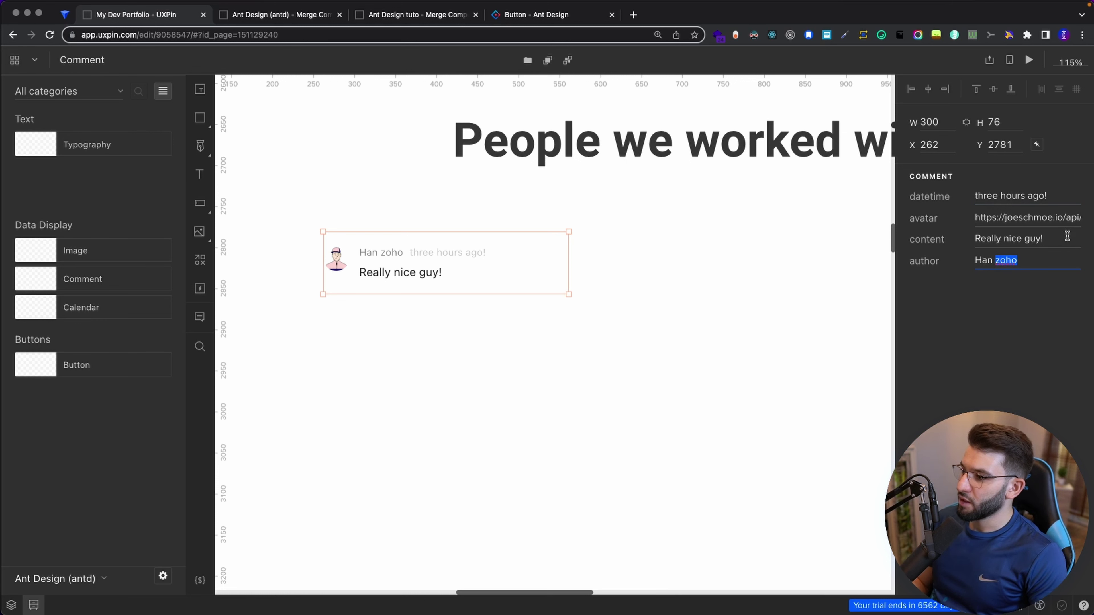
pyautogui.write('k')
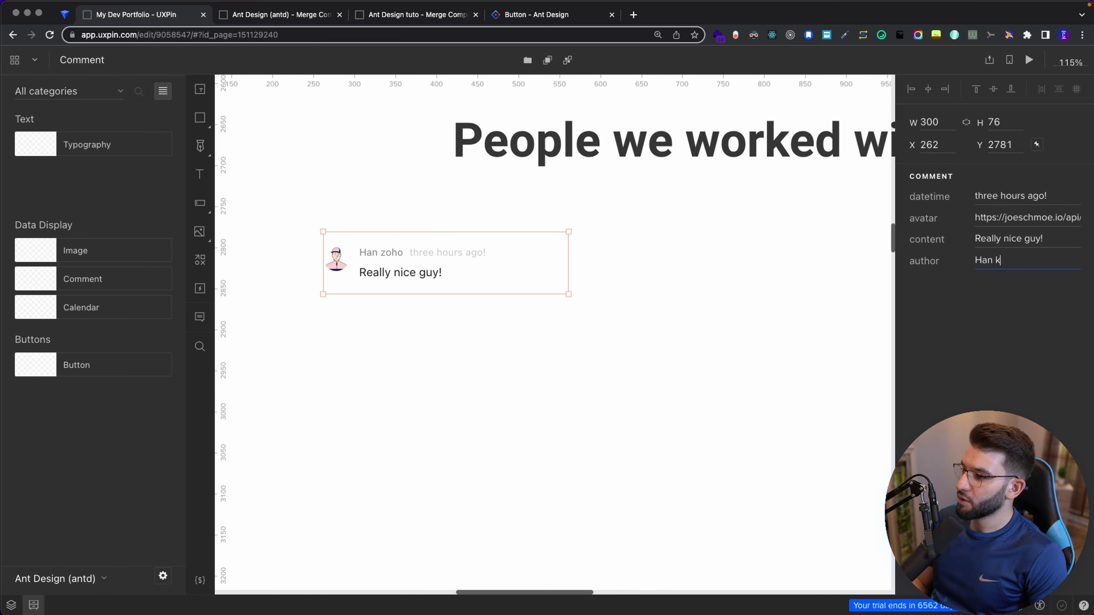
pyautogui.press('BackSpace')
pyautogui.write('john')
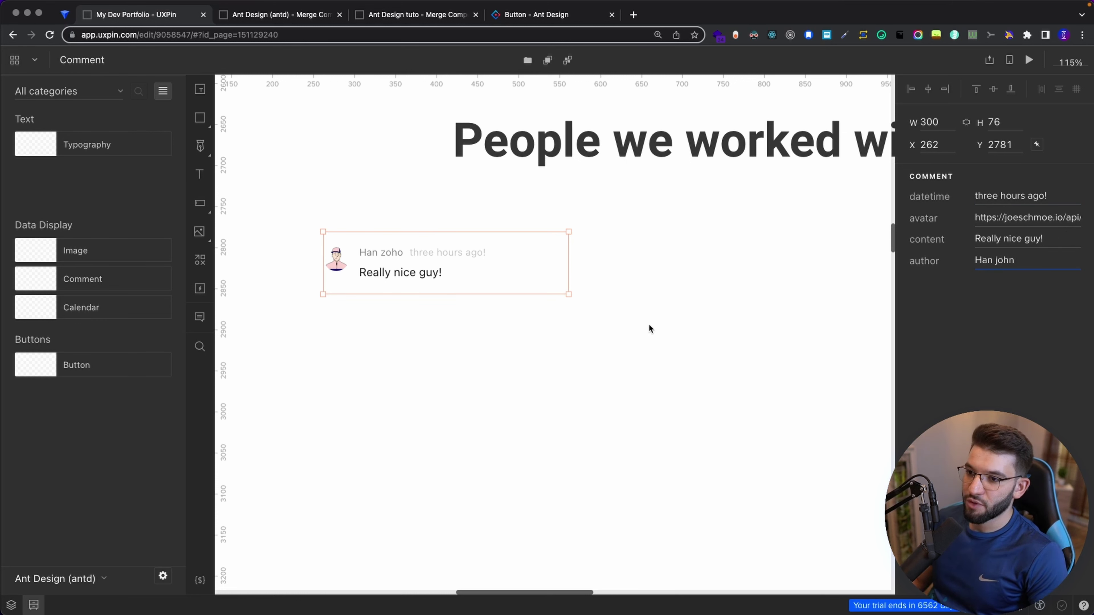
pyautogui.click(649, 328)
pyautogui.scroll(-1, 501, 257)
pyautogui.scroll(5, 550, 224)
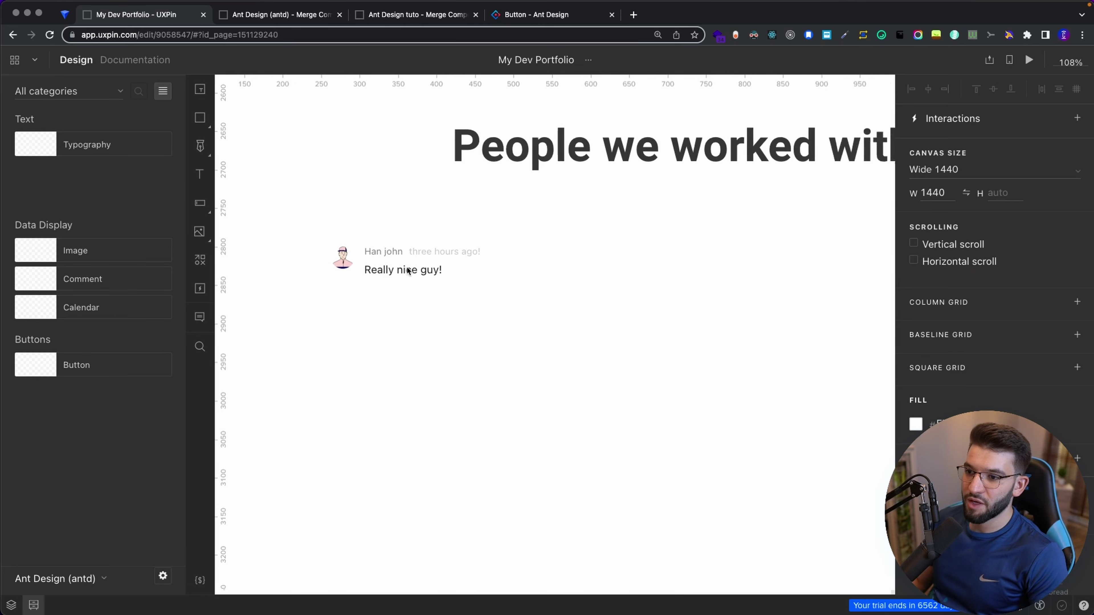
# - Move the Comment further right and slightly lower beneath the "People we worked with" heading
pyautogui.click(422, 259)
pyautogui.scroll(-4, 405, 254)
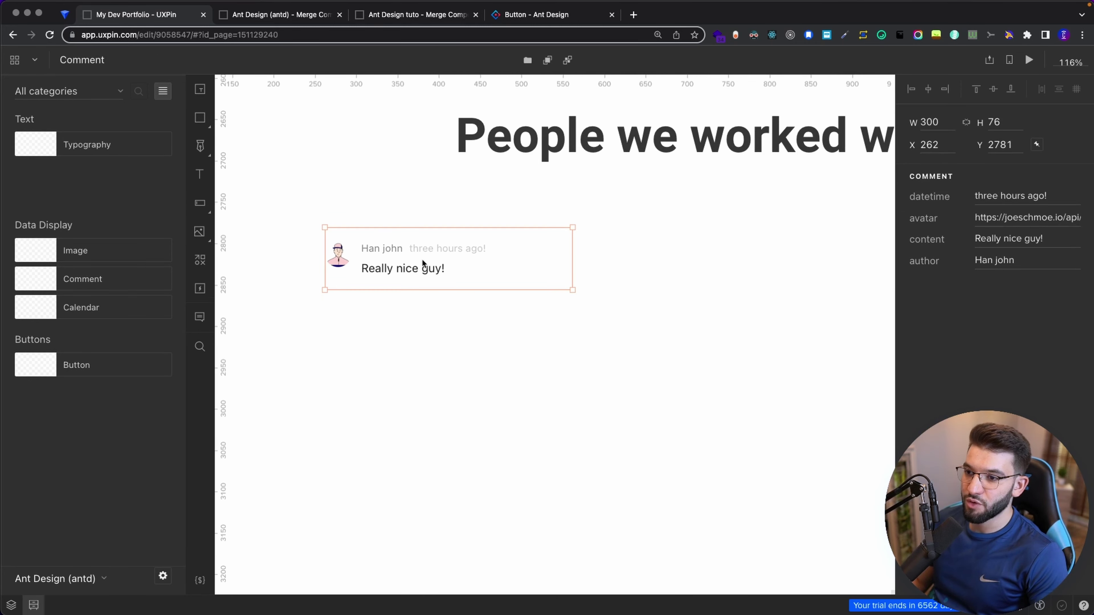
pyautogui.moveTo(393, 261); pyautogui.dragTo(660, 333)
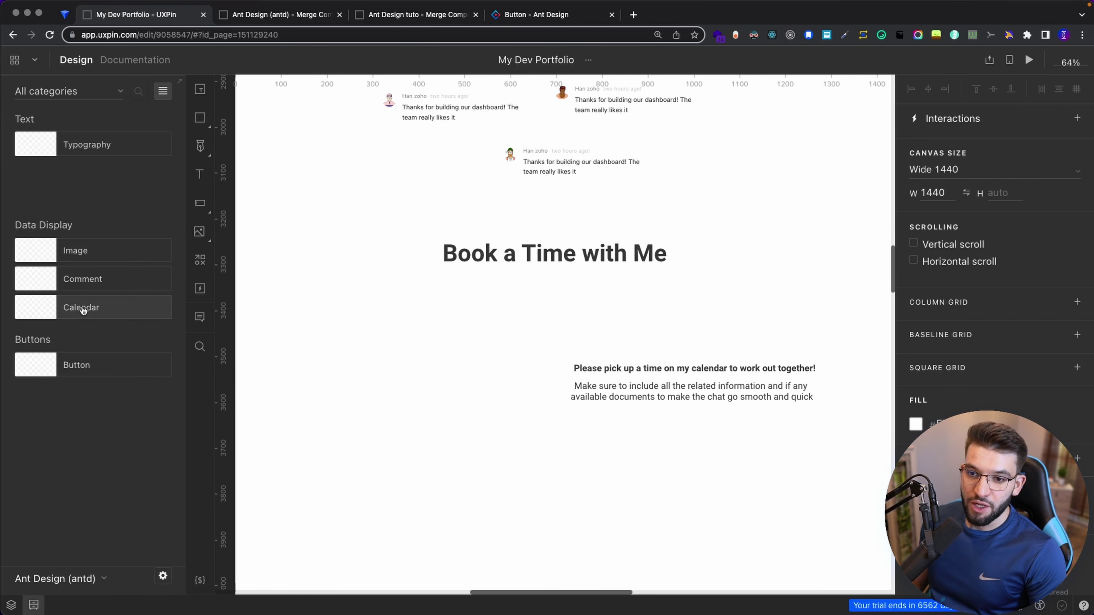
# - Place the library's Calendar component below the "Book a Time with Me" heading at about X 347, Y 3379, with fullscreen off
pyautogui.moveTo(85, 307); pyautogui.dragTo(437, 371)
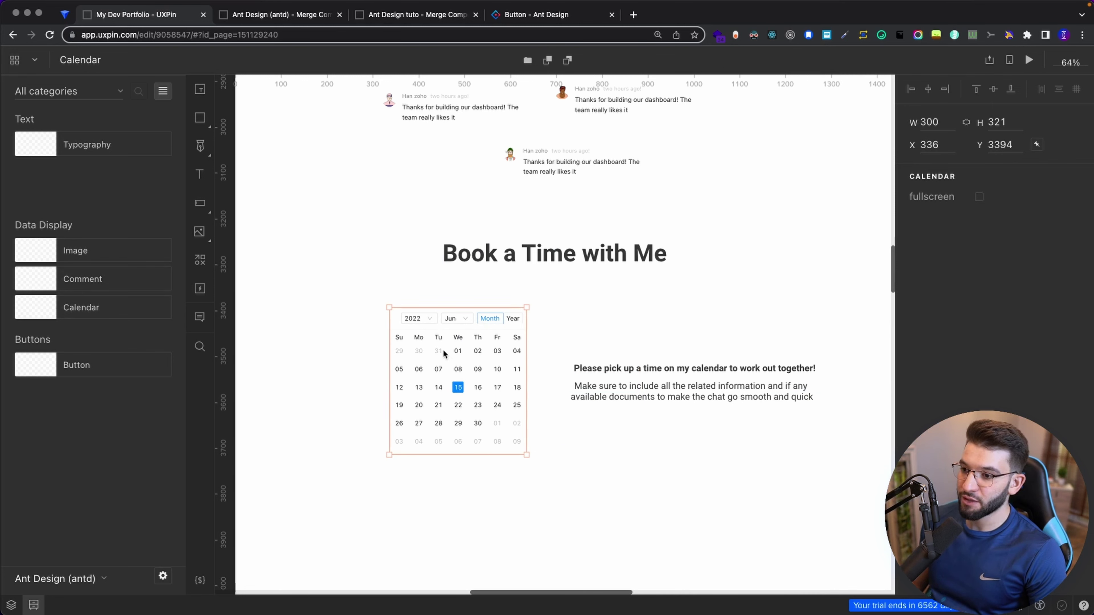
pyautogui.click(979, 198)
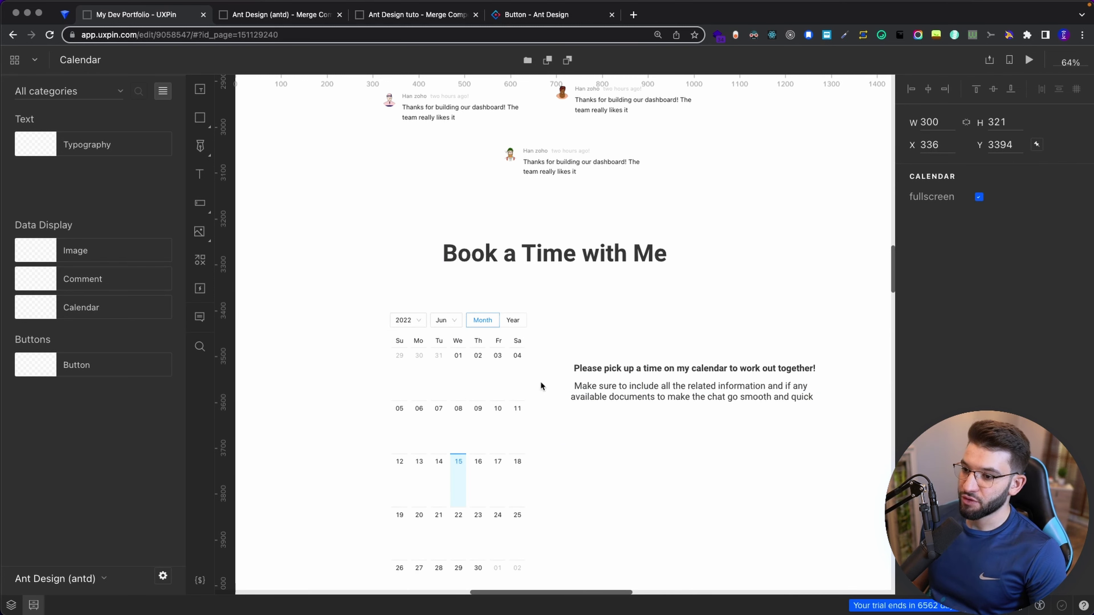
pyautogui.click(978, 197)
pyautogui.moveTo(453, 380); pyautogui.dragTo(454, 386)
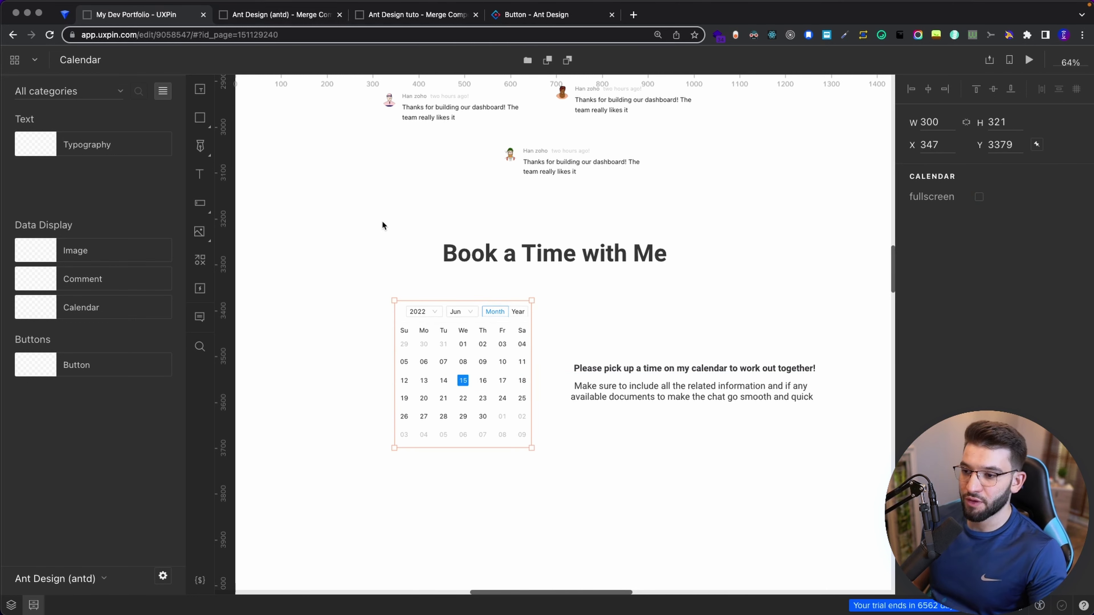
# - Preview the prototype and review the portfolio page from the hero section down to the booking calendar and footer
pyautogui.press('super+alt+p')
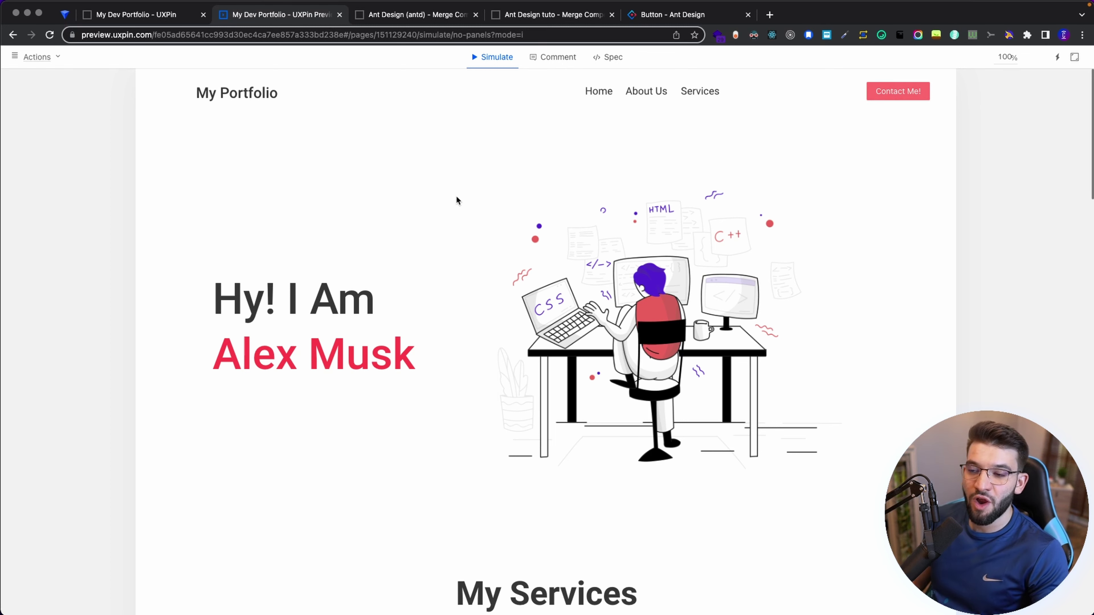
pyautogui.scroll(-15, 457, 201)
pyautogui.scroll(5, 463, 204)
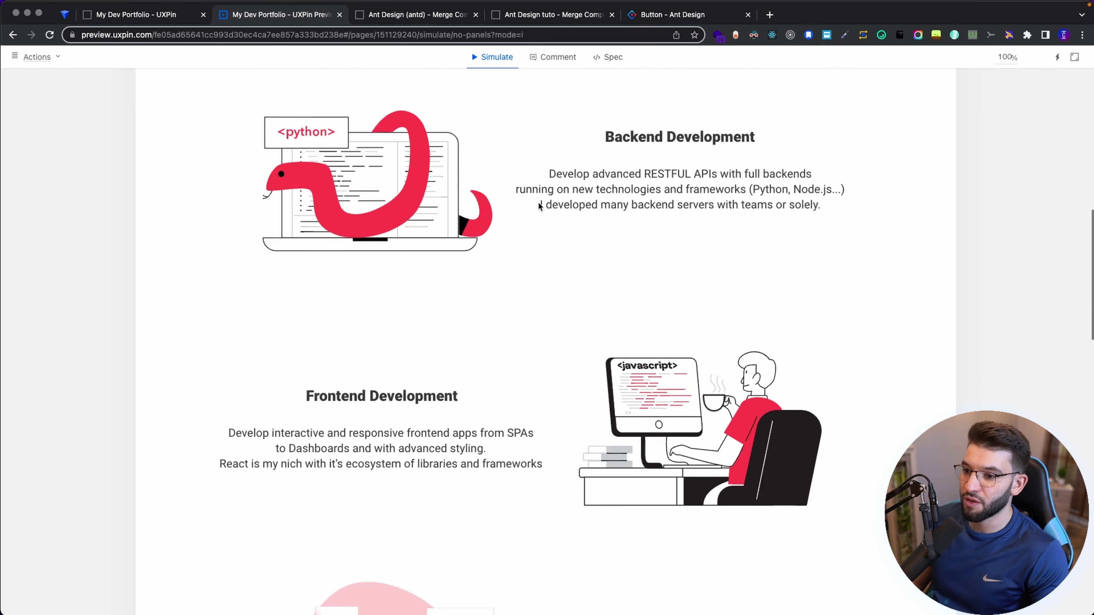
pyautogui.scroll(-1, 541, 208)
pyautogui.scroll(-15, 542, 208)
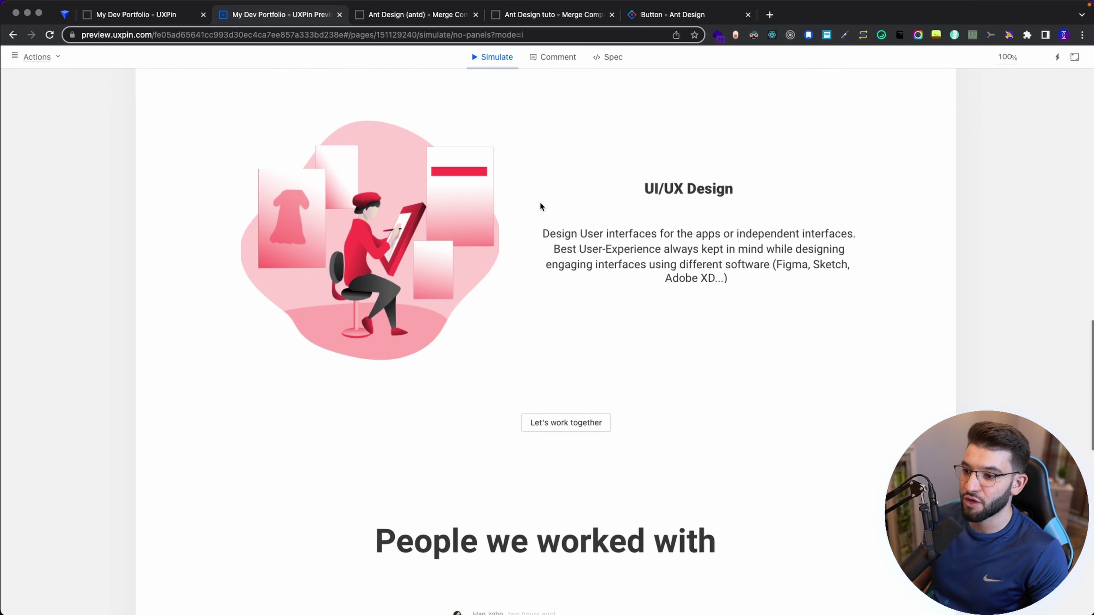
pyautogui.scroll(-12, 615, 277)
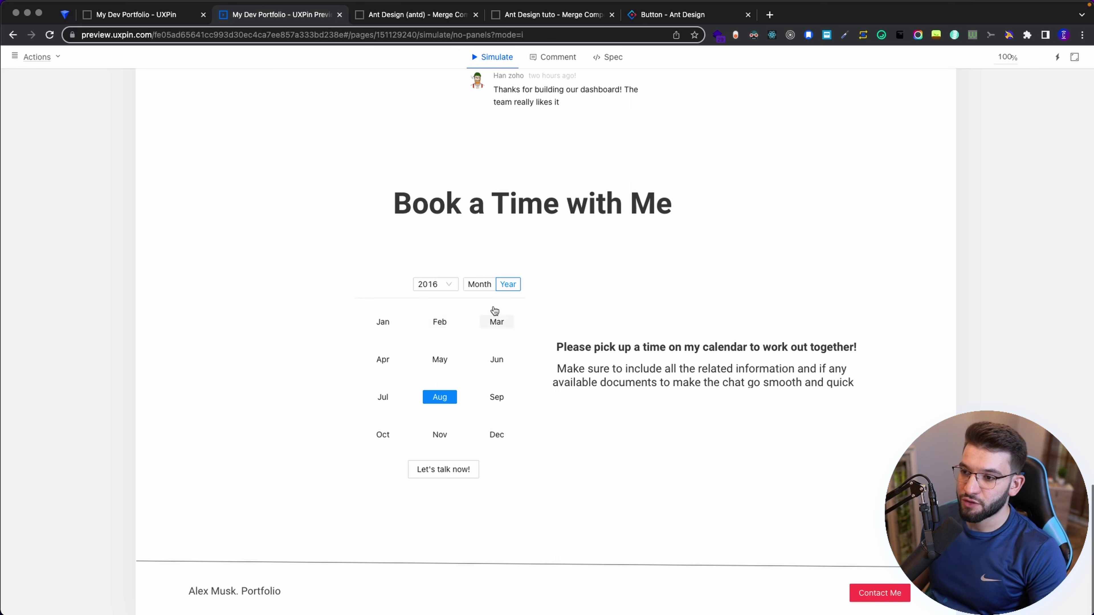
# - Inspect the Calendar component's specification and JSX code in the prototype preview
pyautogui.click(612, 56)
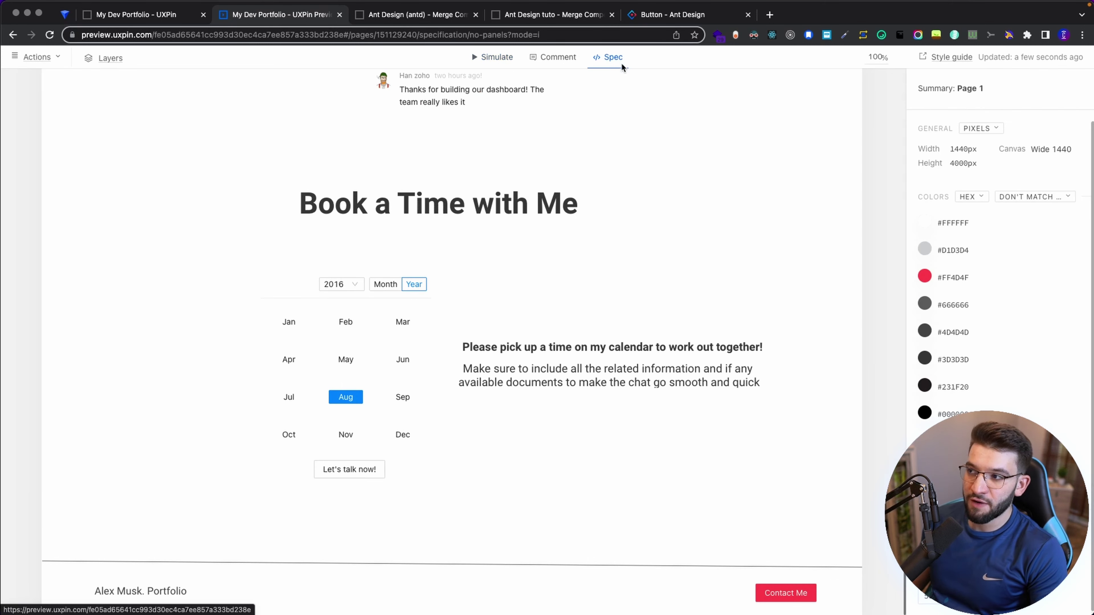
pyautogui.click(347, 328)
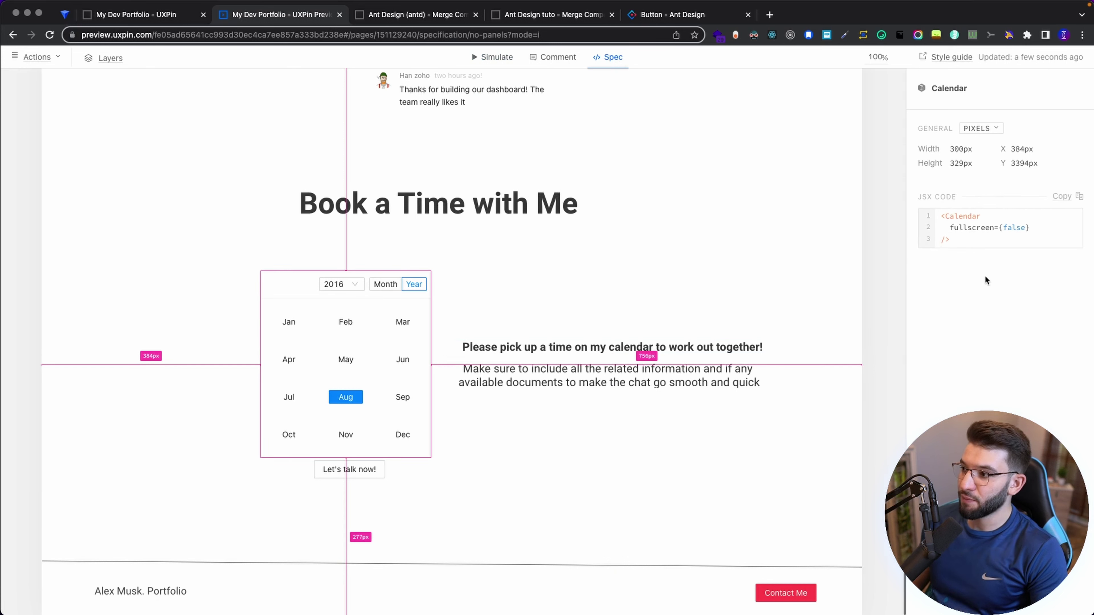